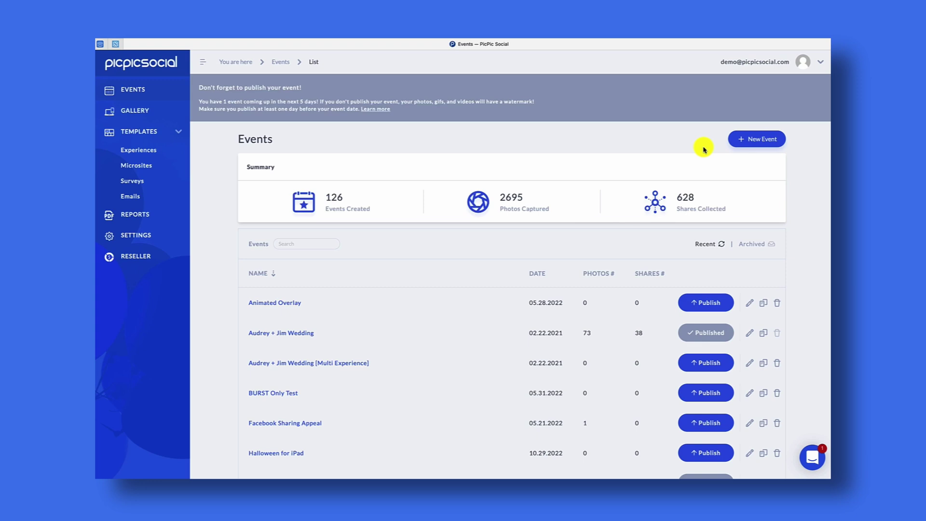
# Create a new Virtual Booth event and set its end date to 31 May 2022.
pyautogui.click(758, 140)
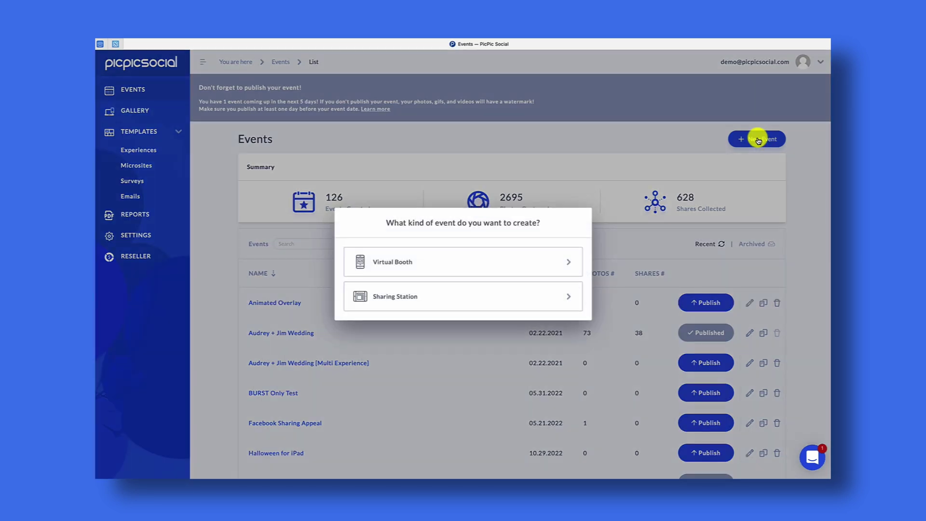
pyautogui.click(514, 262)
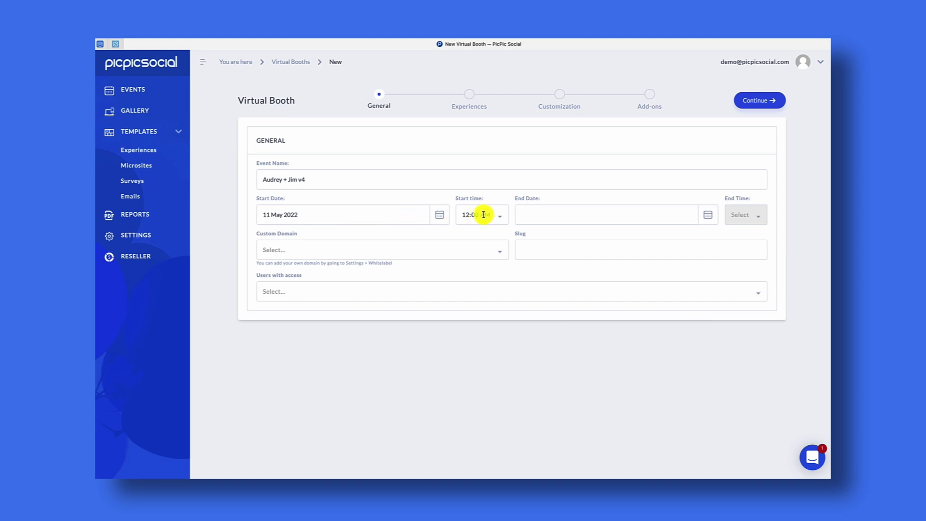
pyautogui.click(562, 215)
pyautogui.click(560, 335)
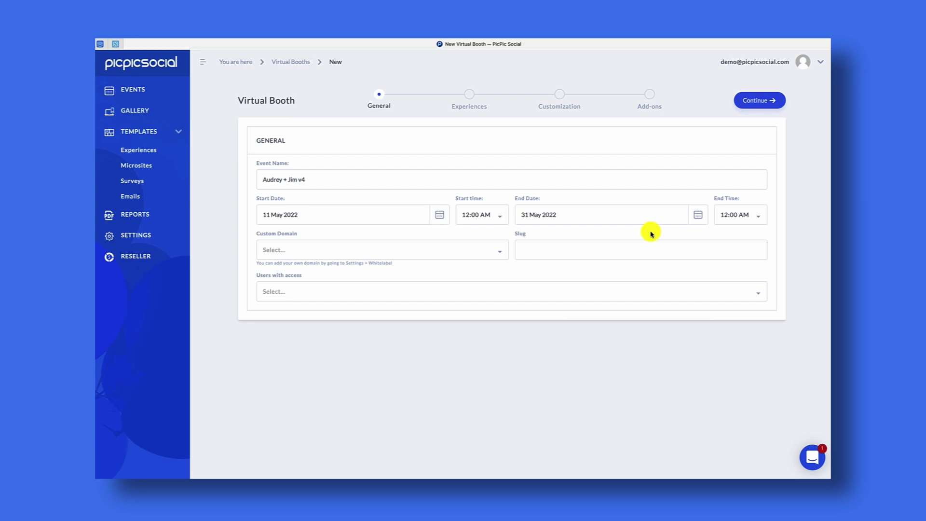
# Set the event's custom domain to events.boothlinks.com, leave the slug and user access empty, and continue to the Experiences stage.
pyautogui.click(475, 250)
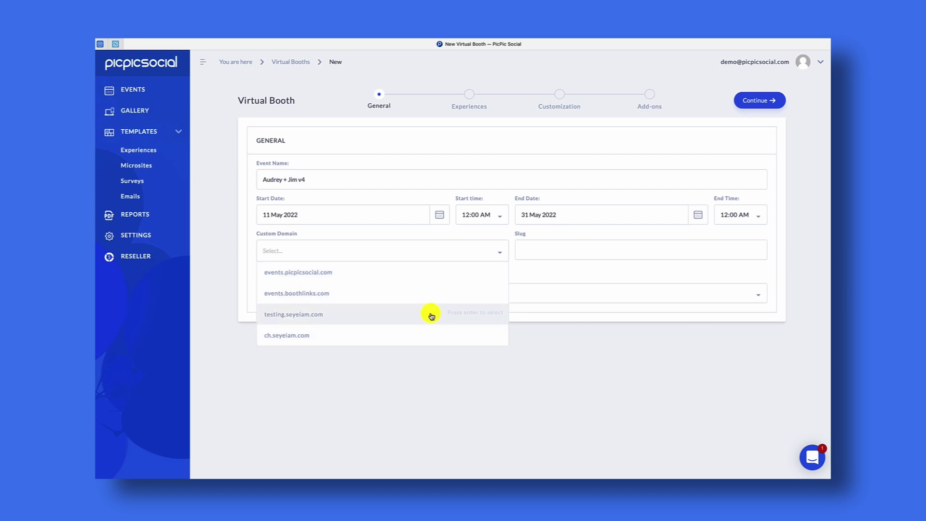
pyautogui.click(439, 357)
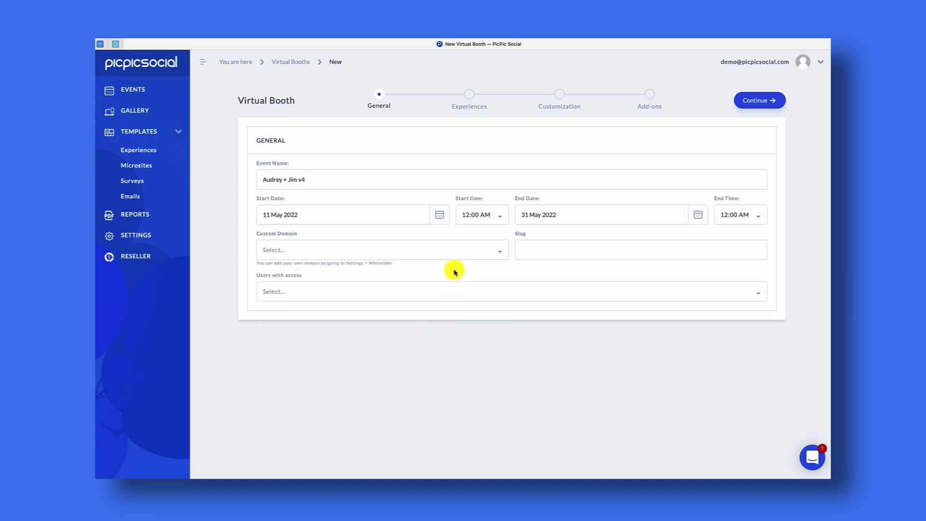
pyautogui.click(452, 252)
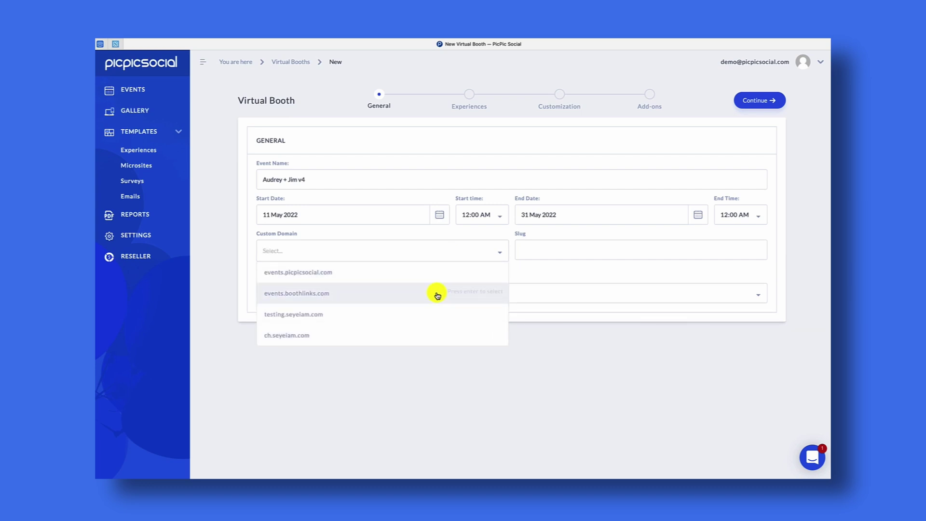
pyautogui.click(437, 294)
pyautogui.click(446, 277)
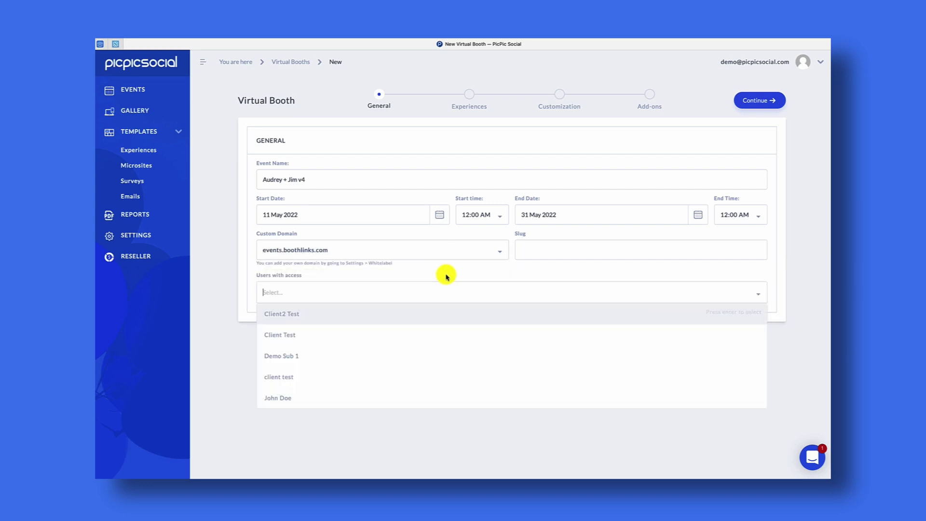
pyautogui.click(446, 277)
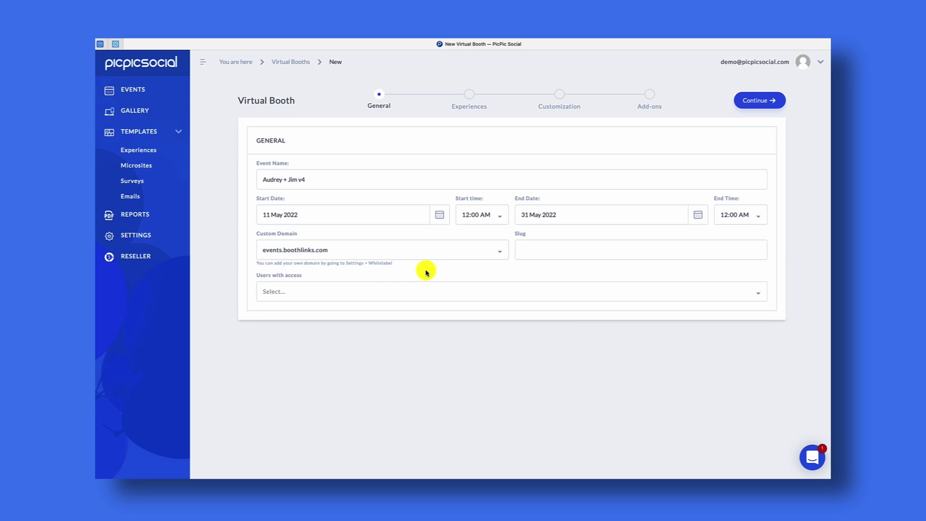
pyautogui.click(625, 249)
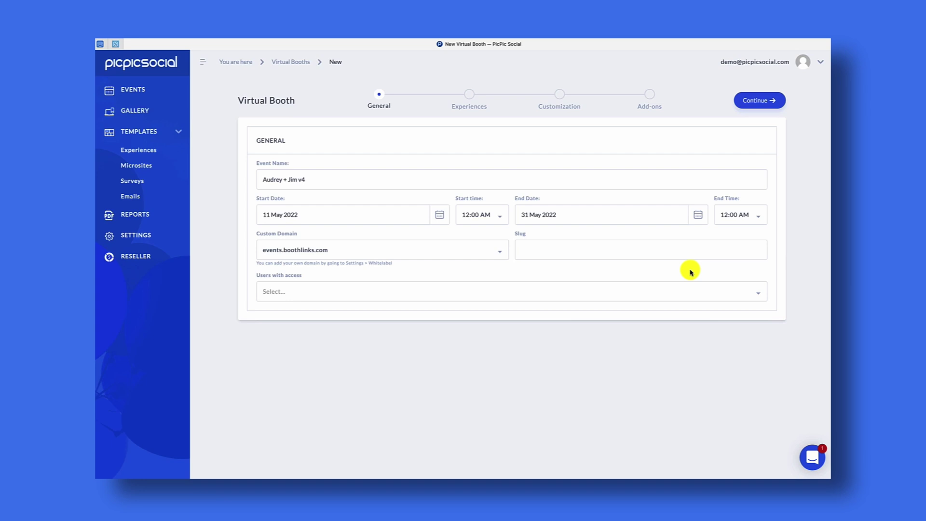
pyautogui.click(761, 101)
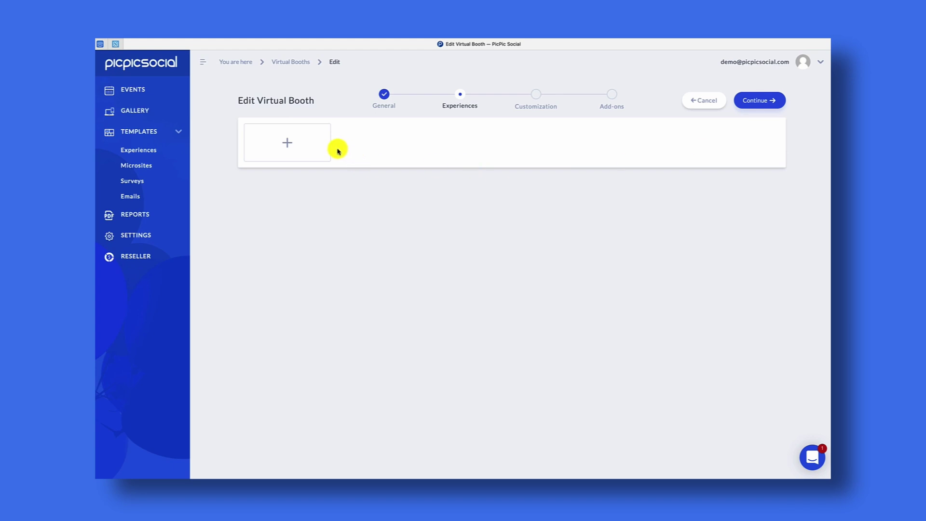
# Create a new experience for the event and name it with the couple's first names followed by "v4 - Still".
pyautogui.click(303, 144)
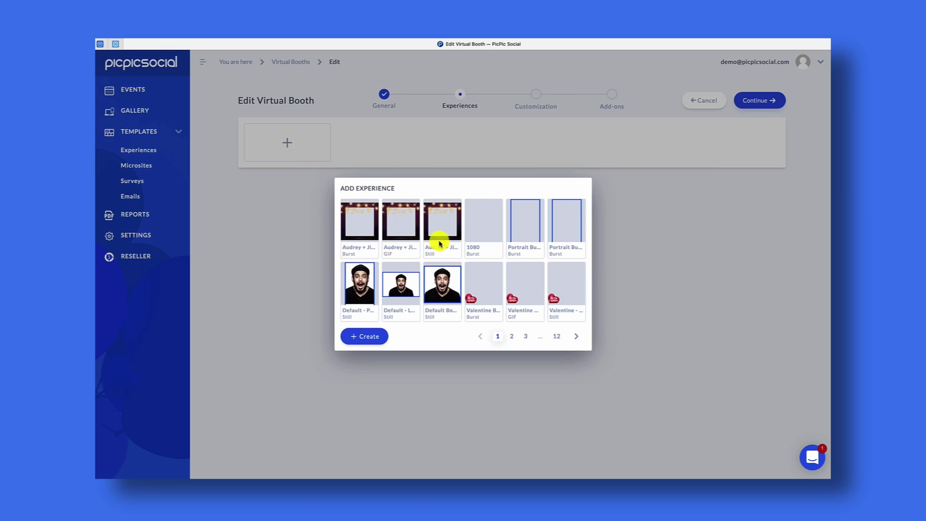
pyautogui.click(369, 338)
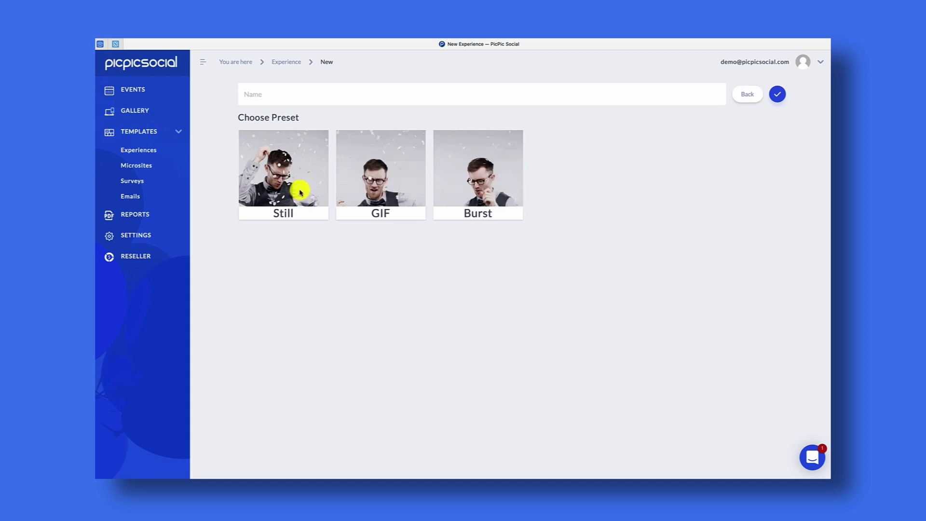
pyautogui.click(306, 97)
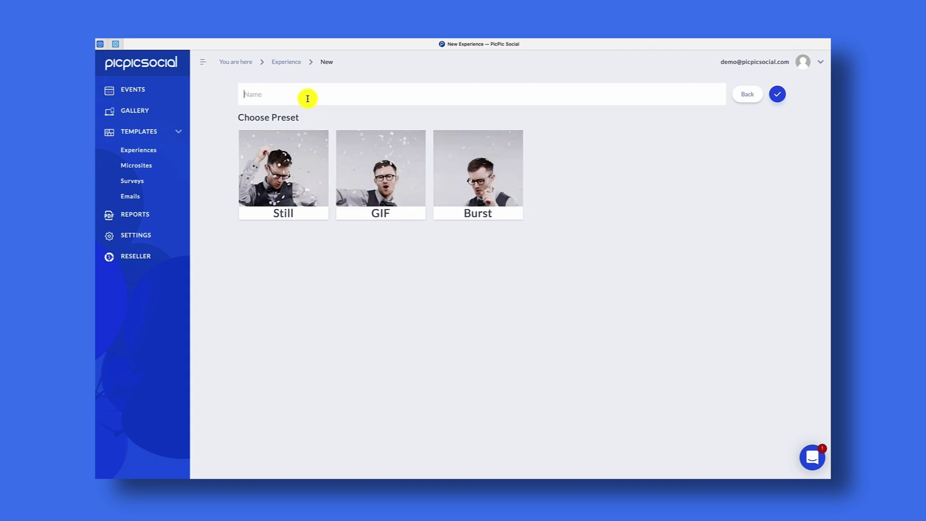
pyautogui.write('Audrey')
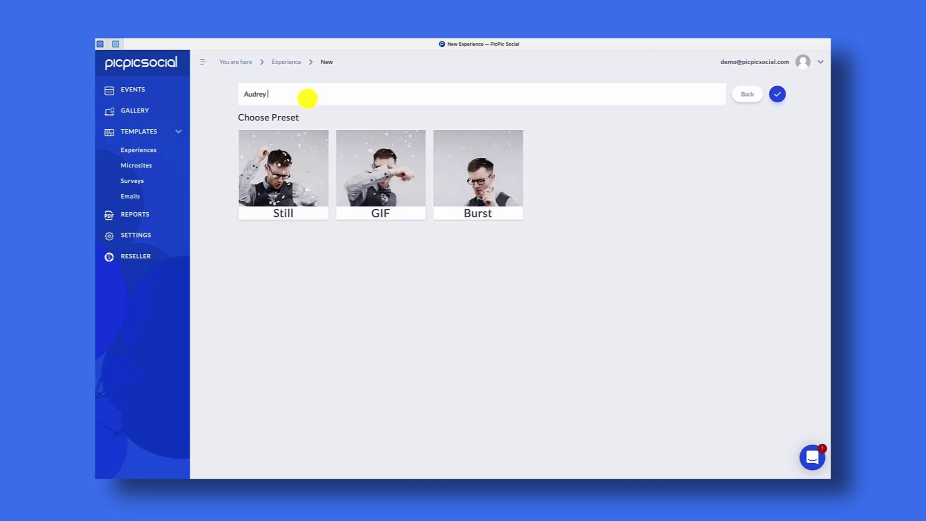
pyautogui.write(' + Jim')
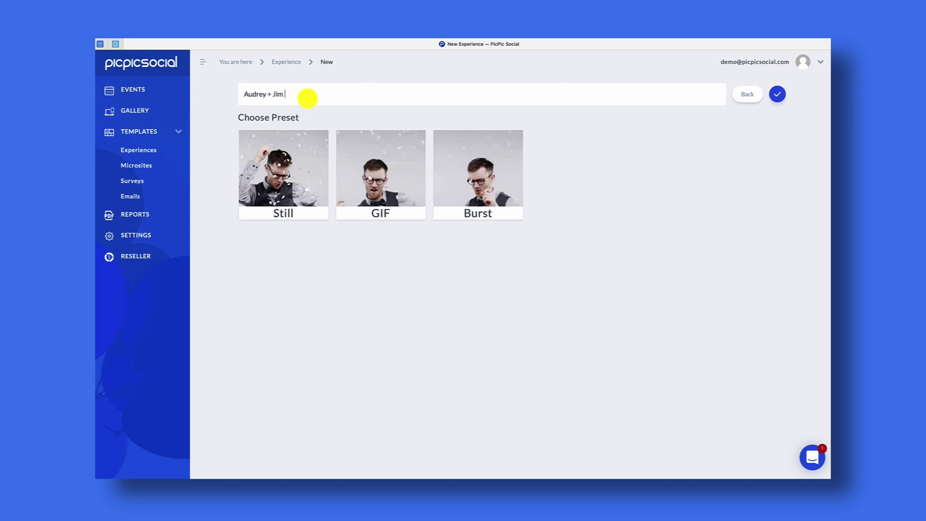
pyautogui.write(' v4 - Still')
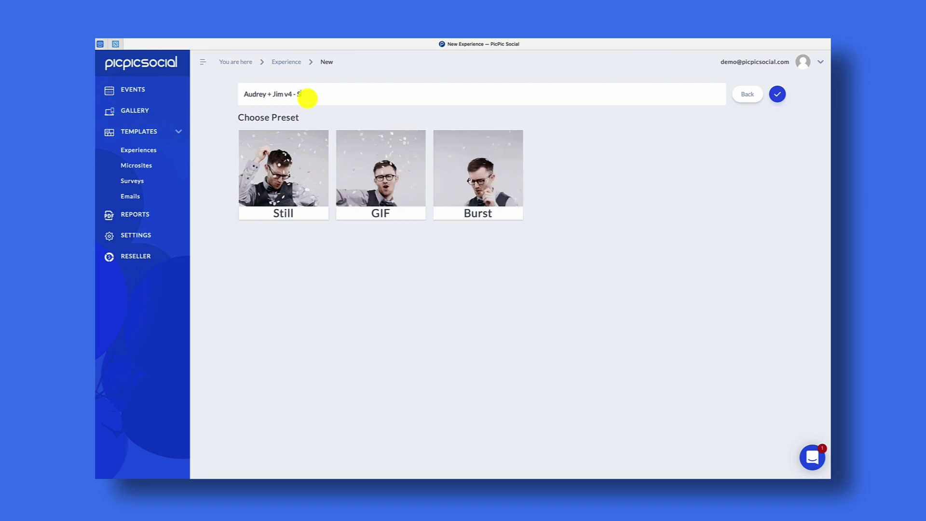
pyautogui.tripleClick(307, 94)
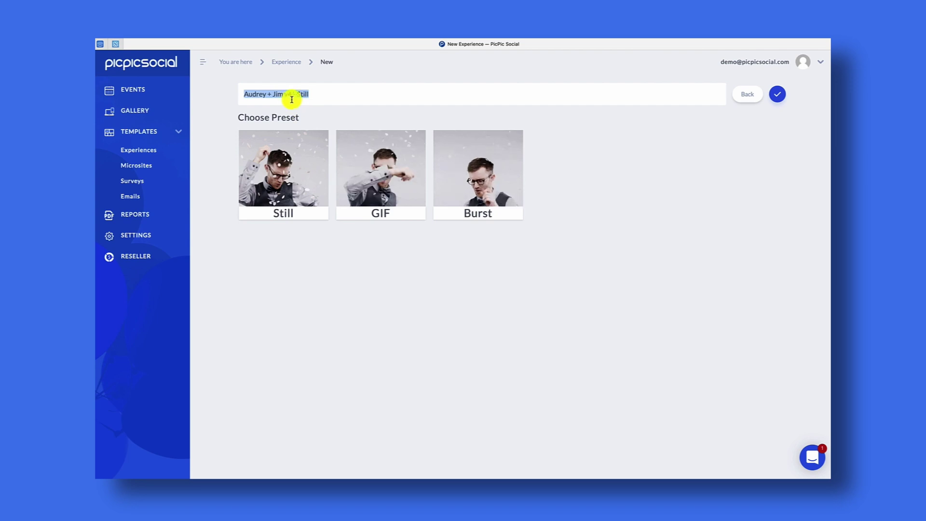
pyautogui.press('Right')
# Choose the Still preset and upload "Square - overlay.png" as the experience's overlay.
pyautogui.click(298, 168)
pyautogui.click(452, 236)
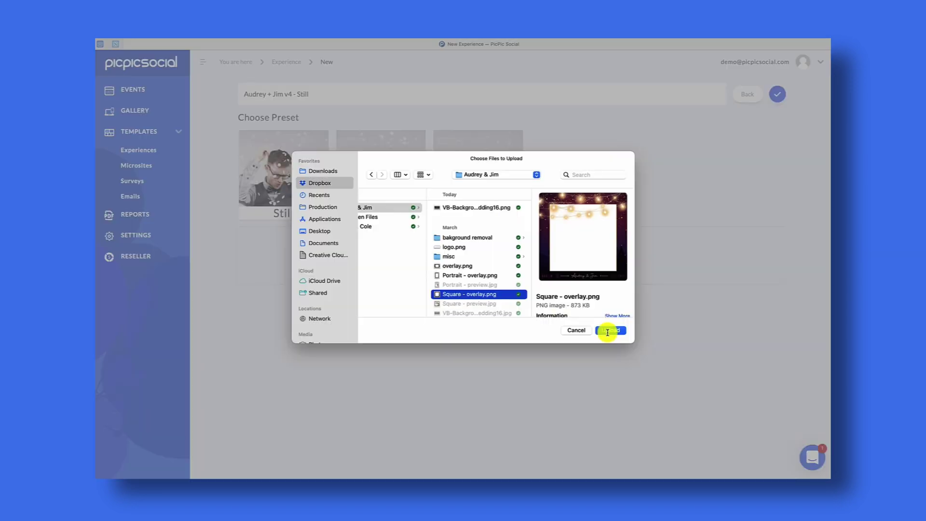
pyautogui.click(610, 331)
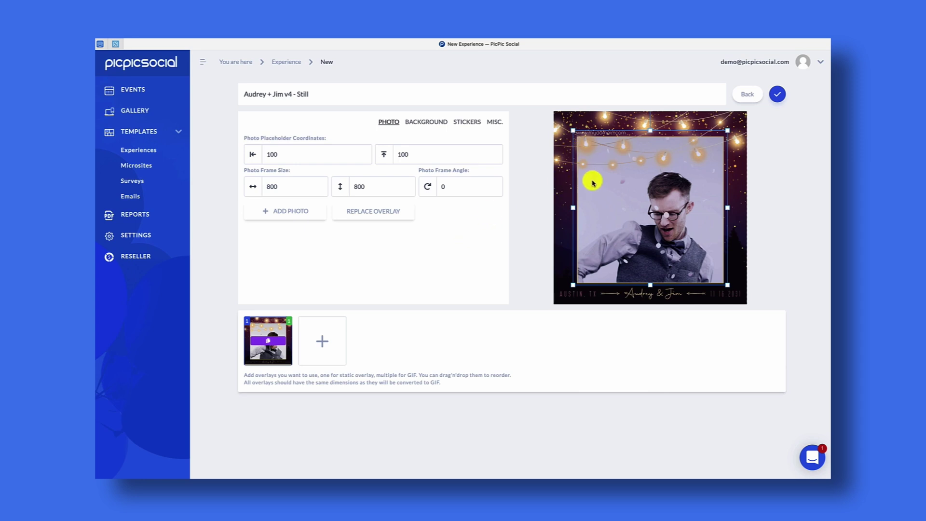
# Fit the photo placeholder to the overlay's opening, about 782 × 784 at position 116, 120, and save the experience.
pyautogui.moveTo(599, 182); pyautogui.dragTo(601, 186)
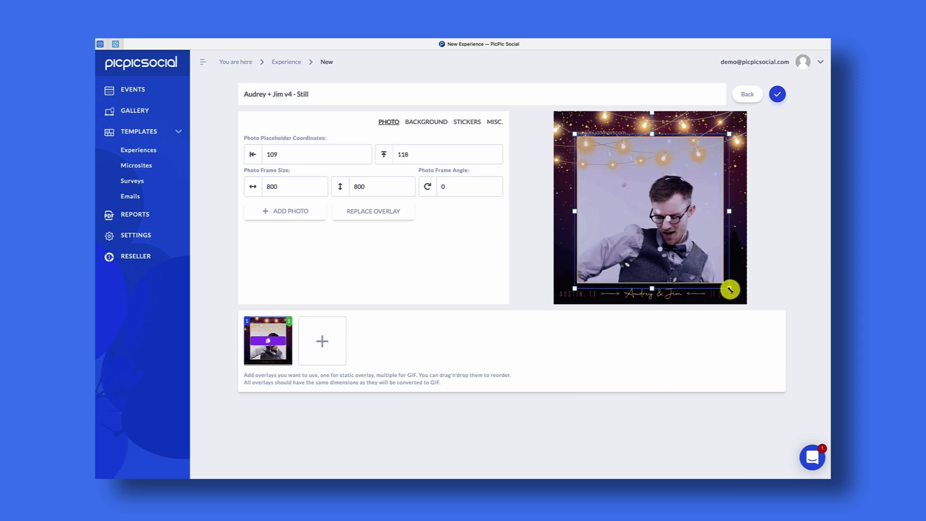
pyautogui.moveTo(728, 288); pyautogui.dragTo(705, 254)
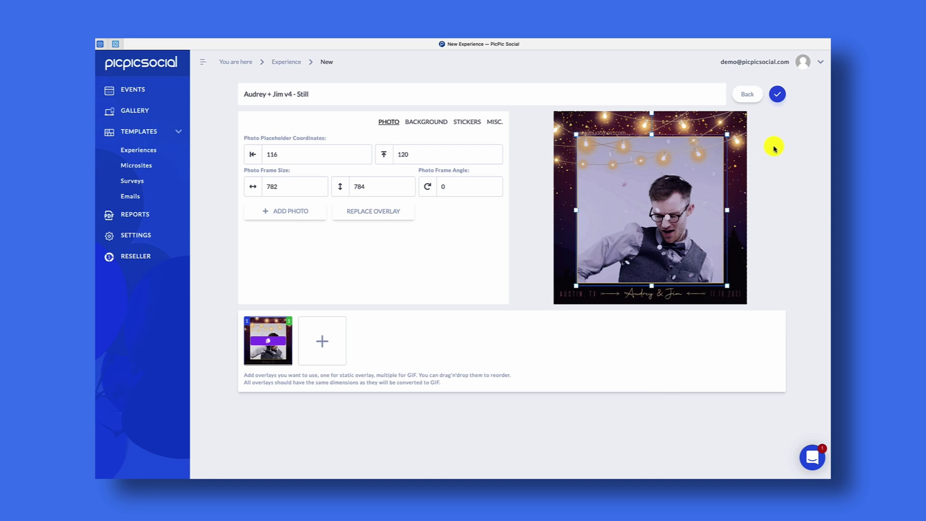
pyautogui.click(779, 96)
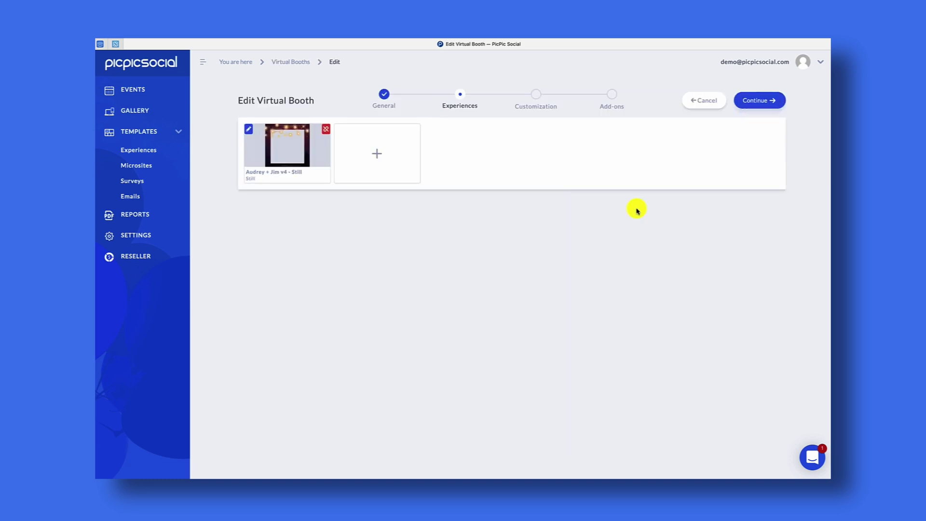
# Create a second experience and name it with the couple's first names followed by "v4 - Still (portrait)".
pyautogui.click(377, 153)
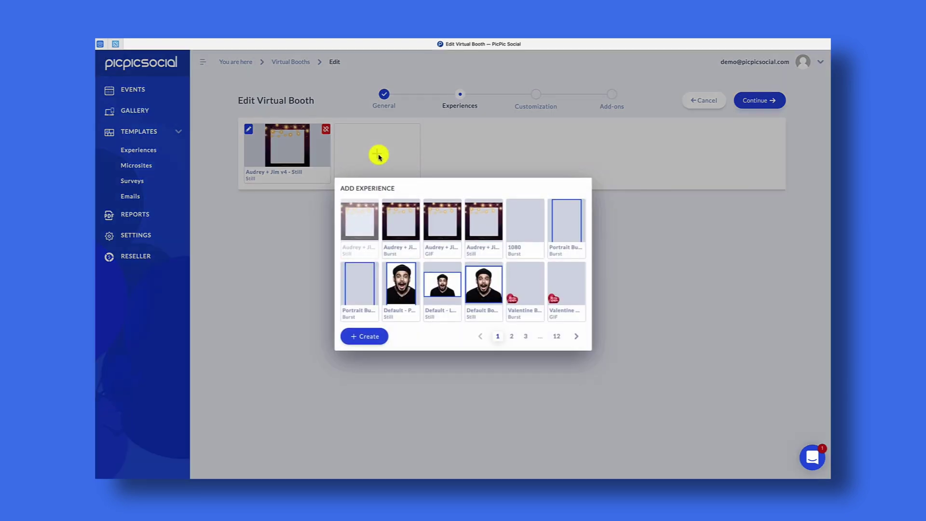
pyautogui.click(369, 336)
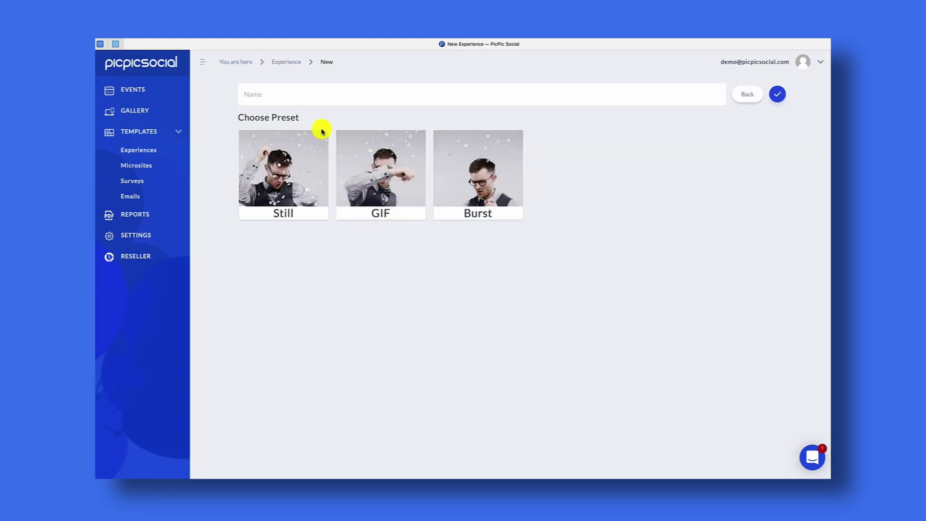
pyautogui.write('Audrey + Jim v4 - Still')
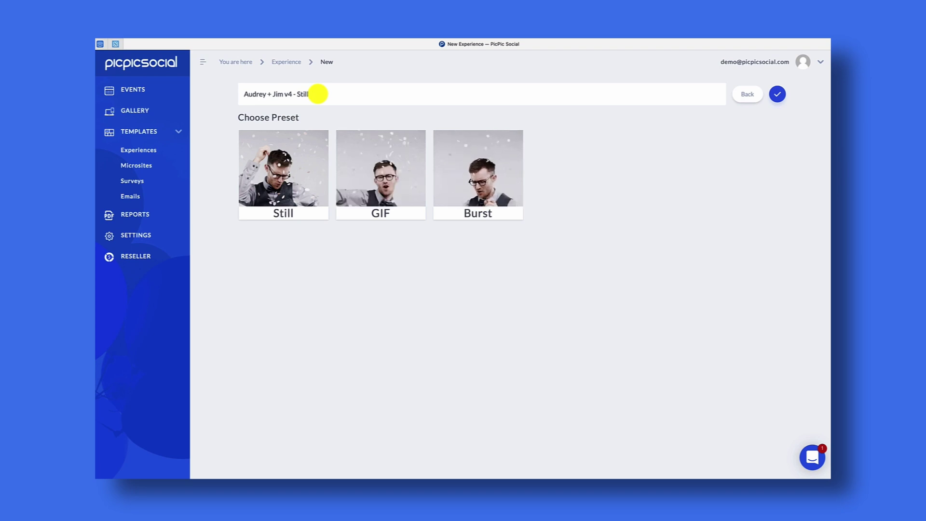
pyautogui.write(' (portr')
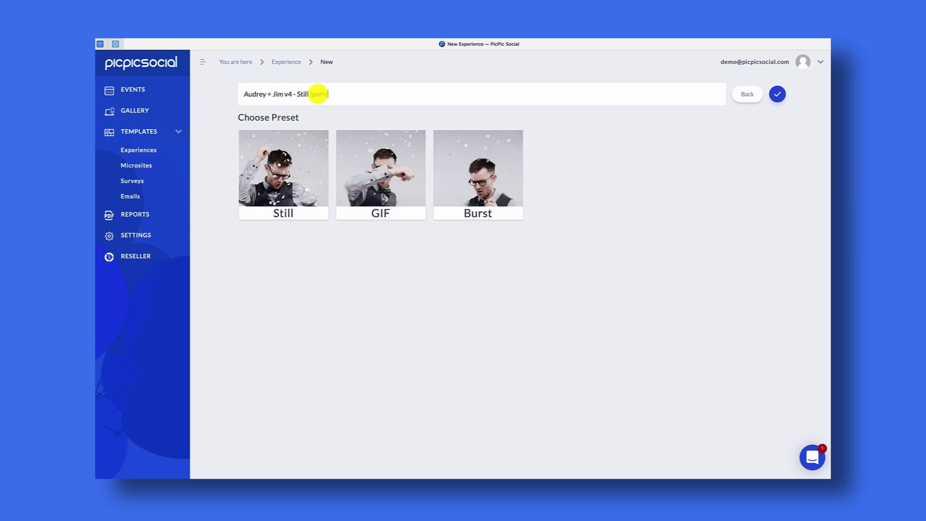
pyautogui.write('ait)')
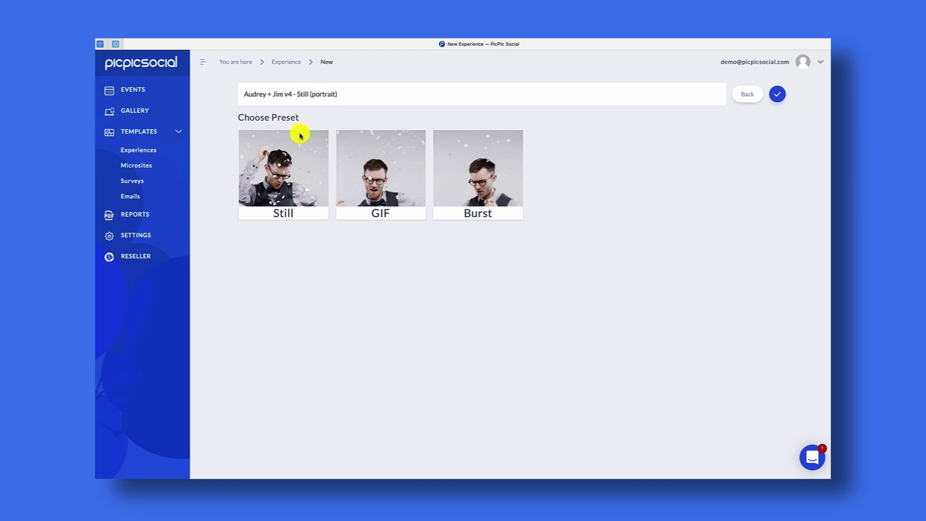
# Choose the Still preset for the portrait experience and upload "Portrait - overlay.png" as its overlay.
pyautogui.click(305, 177)
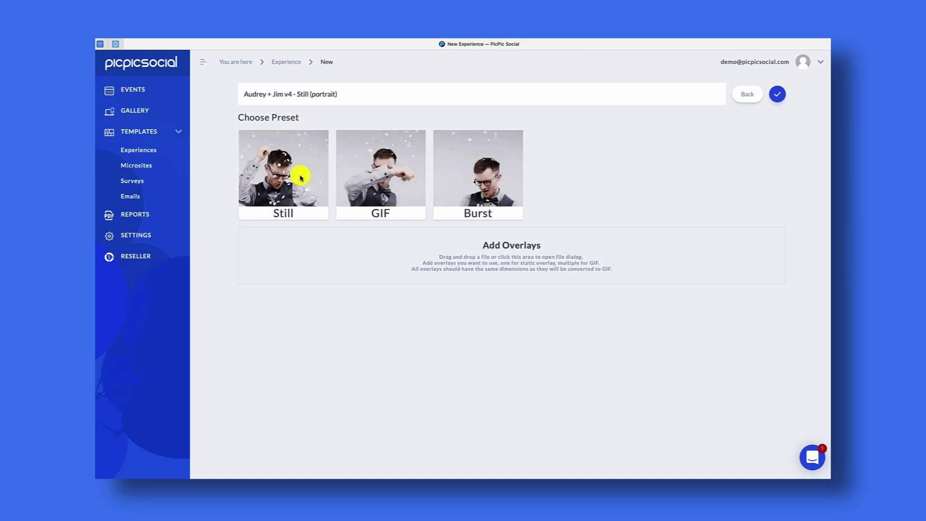
pyautogui.click(400, 252)
pyautogui.scroll(-1, 400, 255)
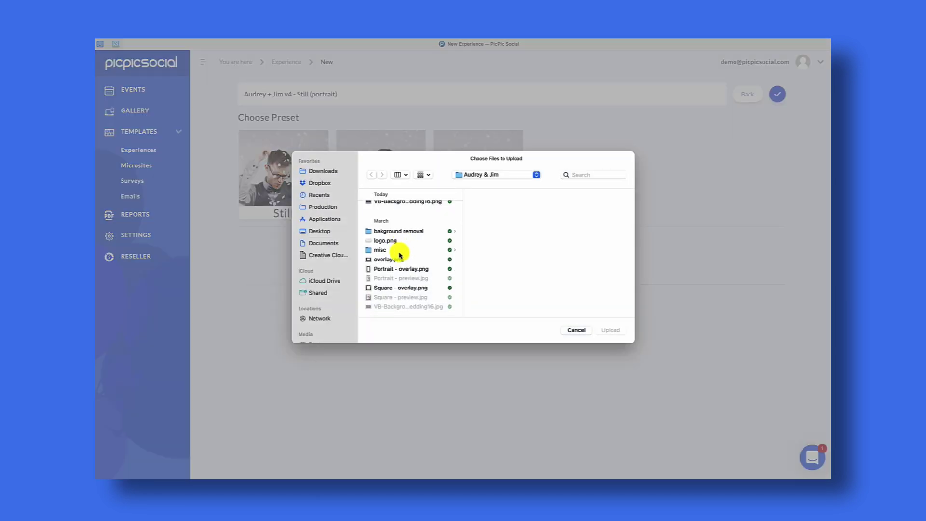
pyautogui.click(397, 270)
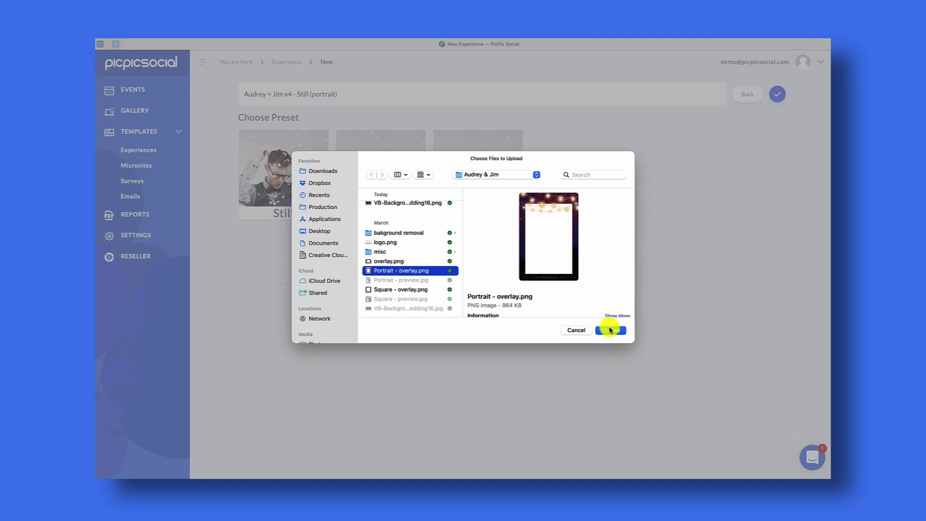
pyautogui.click(609, 331)
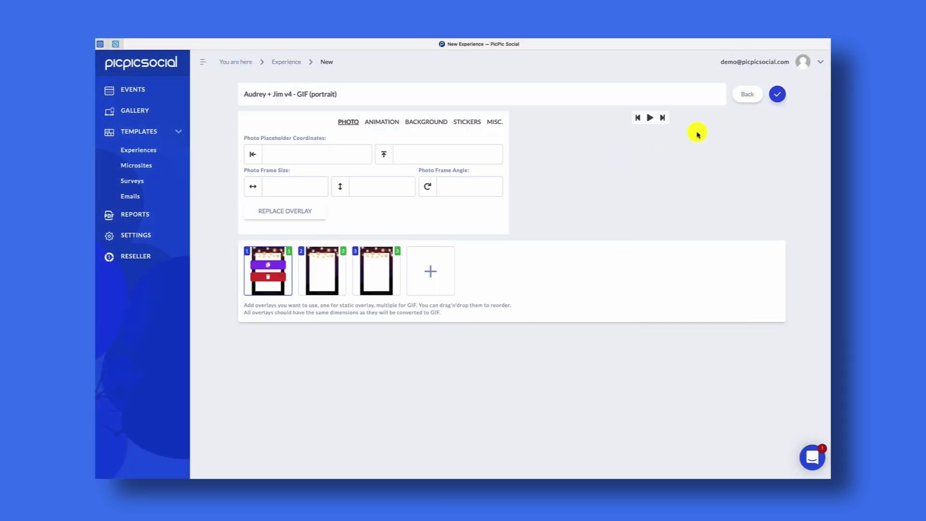
# Move the photo placeholder slightly down within the overlay of the "GIF (portrait)" experience.
pyautogui.moveTo(669, 171); pyautogui.dragTo(668, 180)
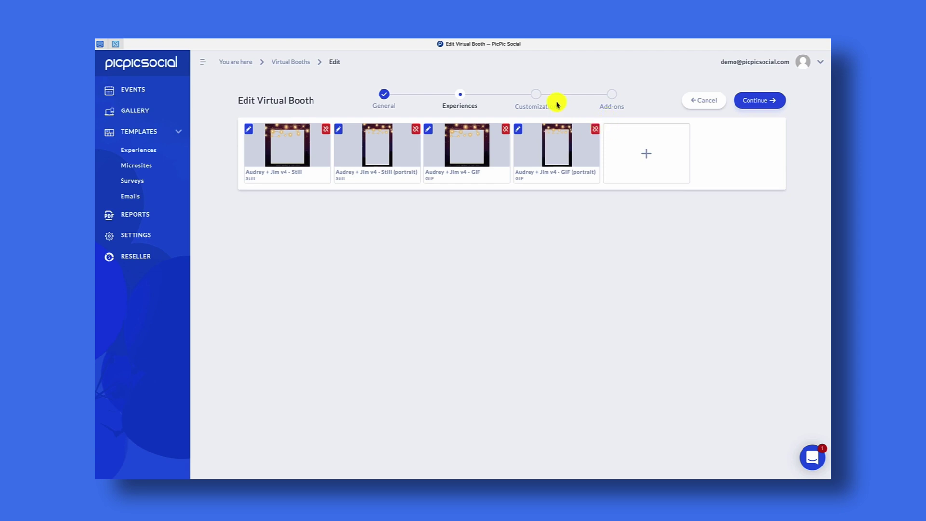
# Create a new experience, name it with the couple's first names followed by "v4 - Burst", and copy that name.
pyautogui.click(645, 157)
pyautogui.click(363, 334)
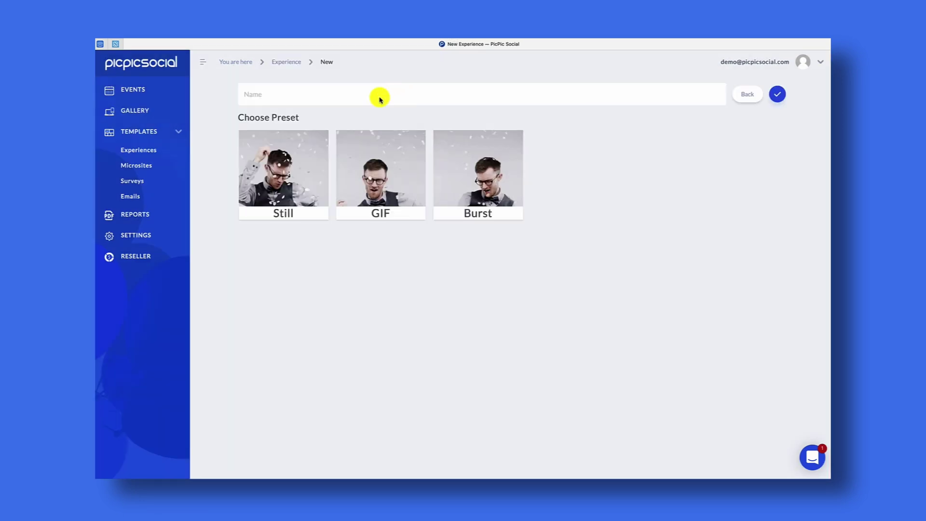
pyautogui.click(362, 91)
pyautogui.write('Audrey + Jim v4 - Still')
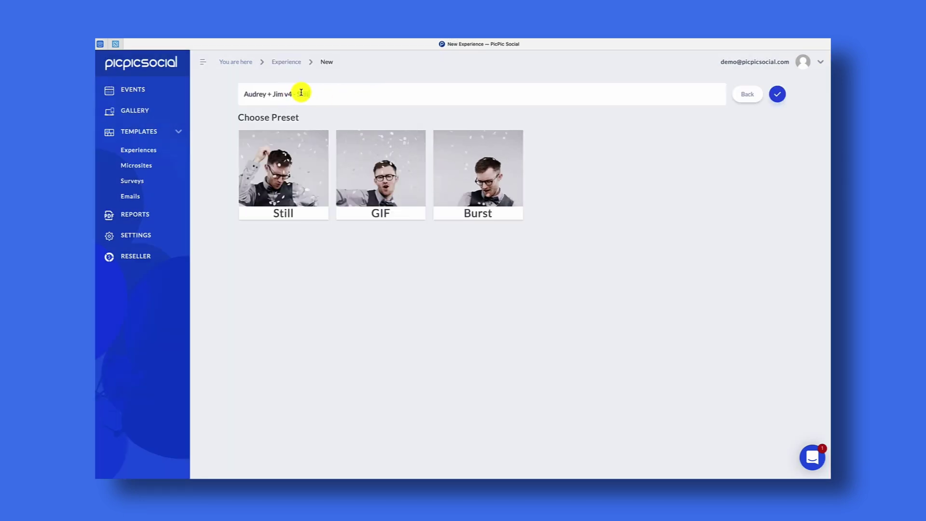
pyautogui.press('BackSpace')
pyautogui.press('BackSpace')
pyautogui.press('BackSpace')
pyautogui.press('BackSpace')
pyautogui.press('BackSpace')
pyautogui.write('Bu')
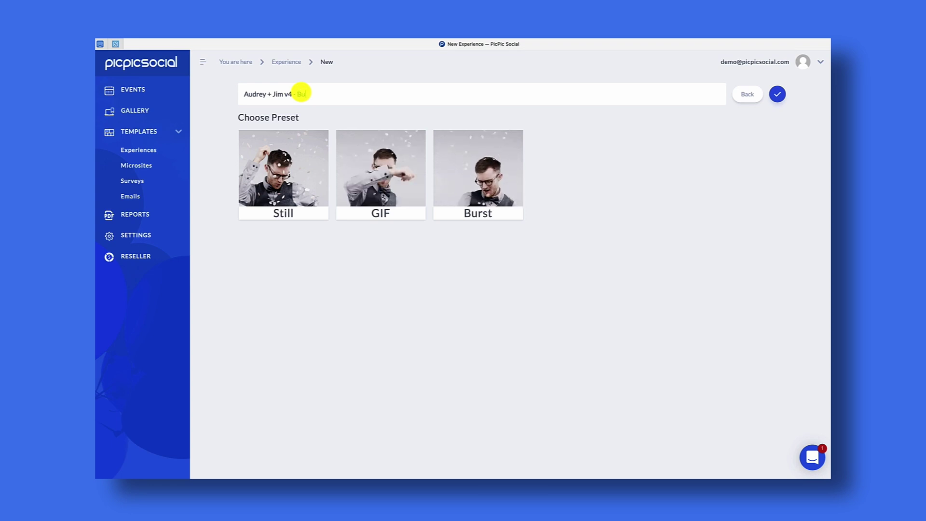
pyautogui.write('rst')
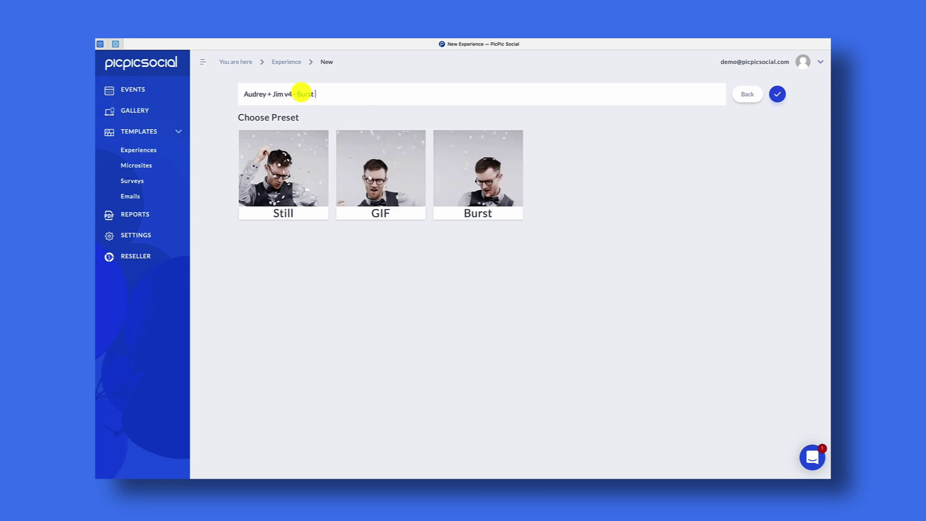
pyautogui.hotkey('ctrl', 'a')
pyautogui.hotkey('ctrl', 'c')
# Choose the Burst preset for the square experience and upload "Square - overlay.png" as its overlay.
pyautogui.click(289, 176)
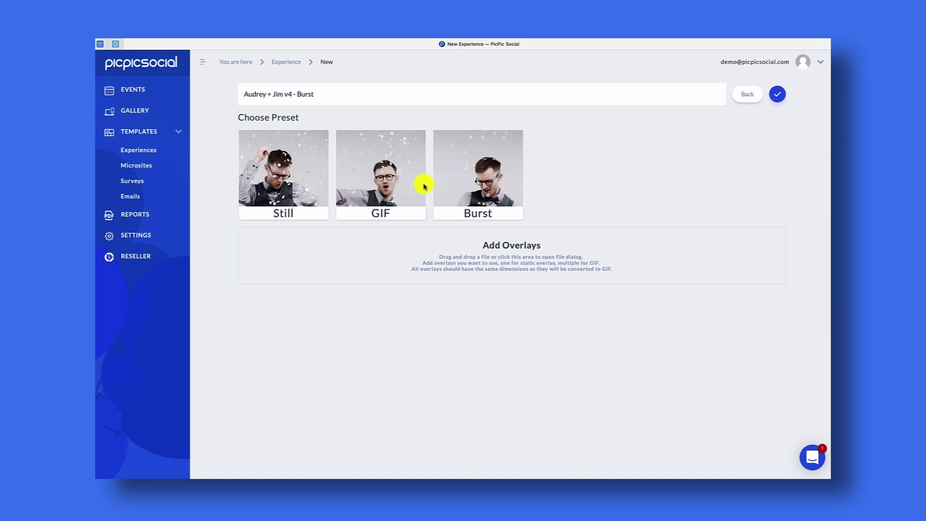
pyautogui.click(468, 243)
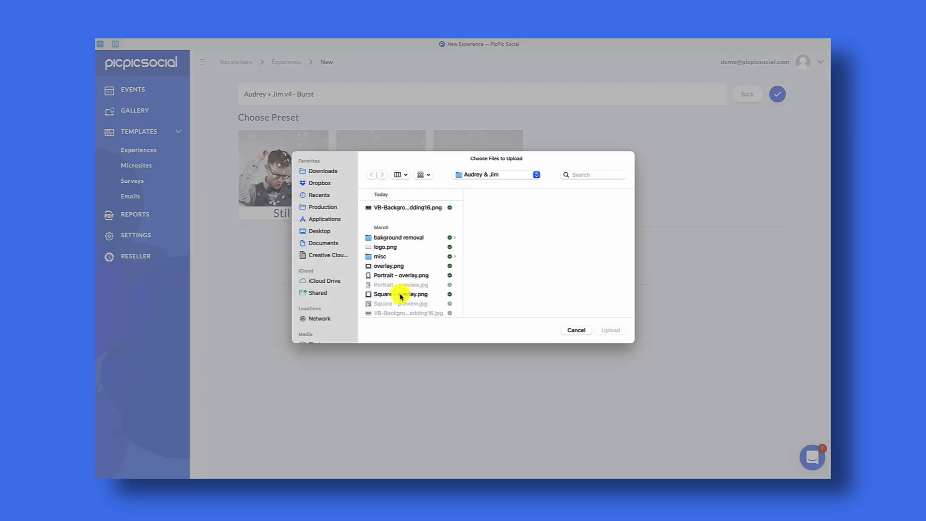
pyautogui.doubleClick(401, 294)
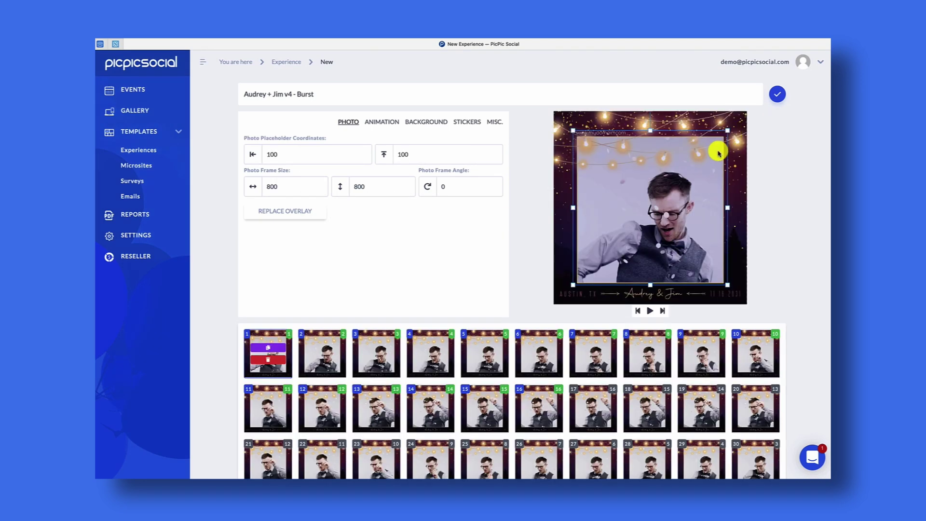
# Fit the photo placeholder to the square overlay's opening, about 784 × 784 at position 111, 123, and save the experience.
pyautogui.moveTo(688, 185); pyautogui.dragTo(688, 189)
pyautogui.moveTo(688, 188); pyautogui.dragTo(688, 190)
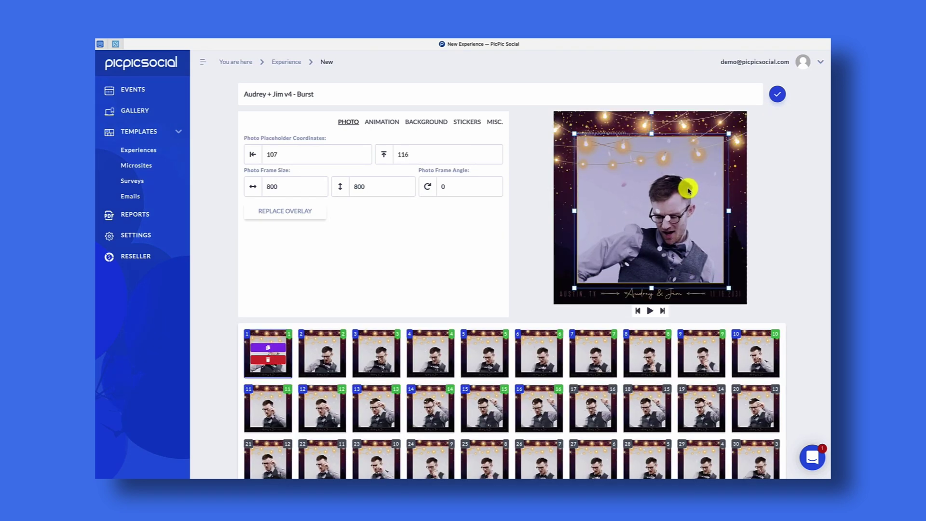
pyautogui.moveTo(729, 289); pyautogui.dragTo(706, 277)
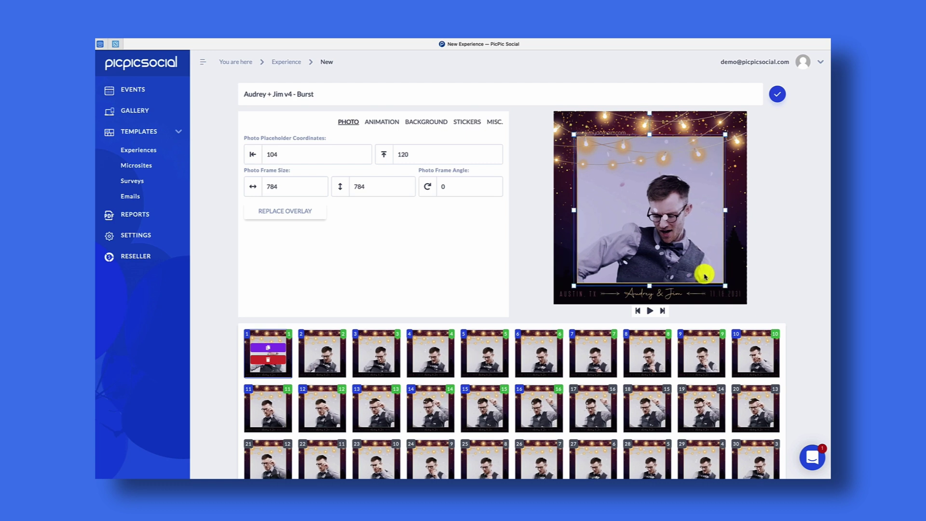
pyautogui.click(776, 94)
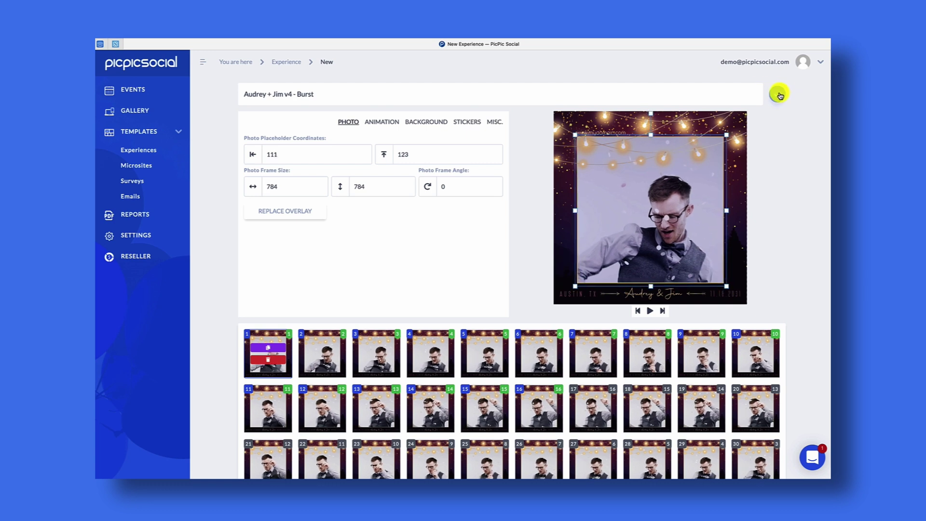
# Create another experience and name it with the couple's first names followed by "v4 - Burst (portrait)".
pyautogui.click(756, 139)
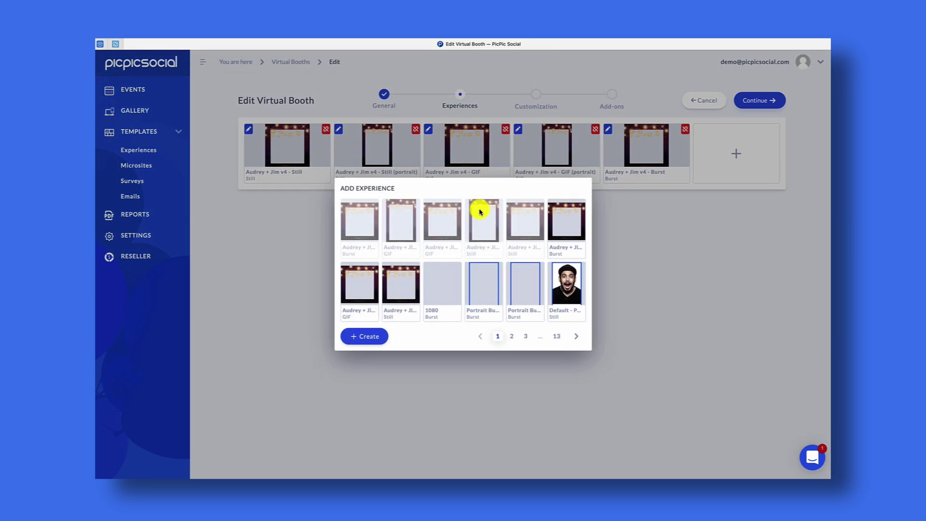
pyautogui.click(364, 337)
pyautogui.click(370, 97)
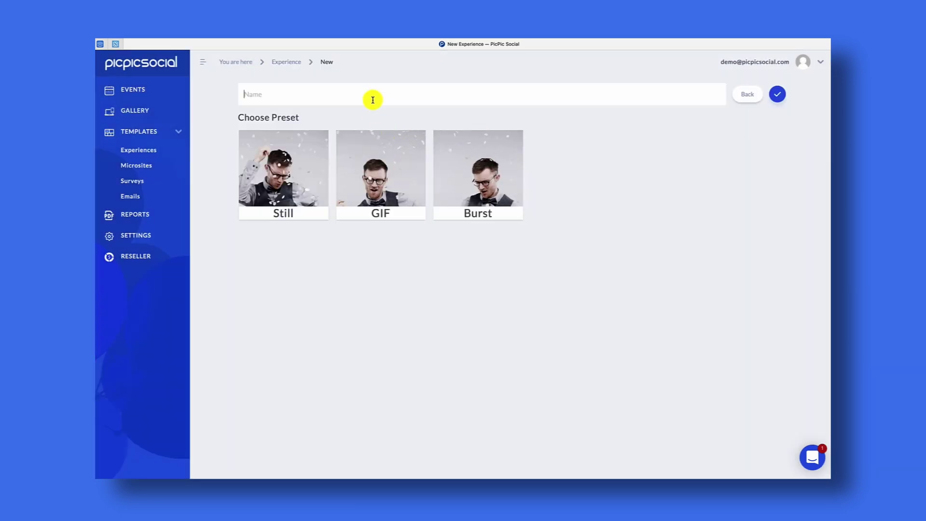
pyautogui.hotkey('ctrl', 'v')
pyautogui.write('(')
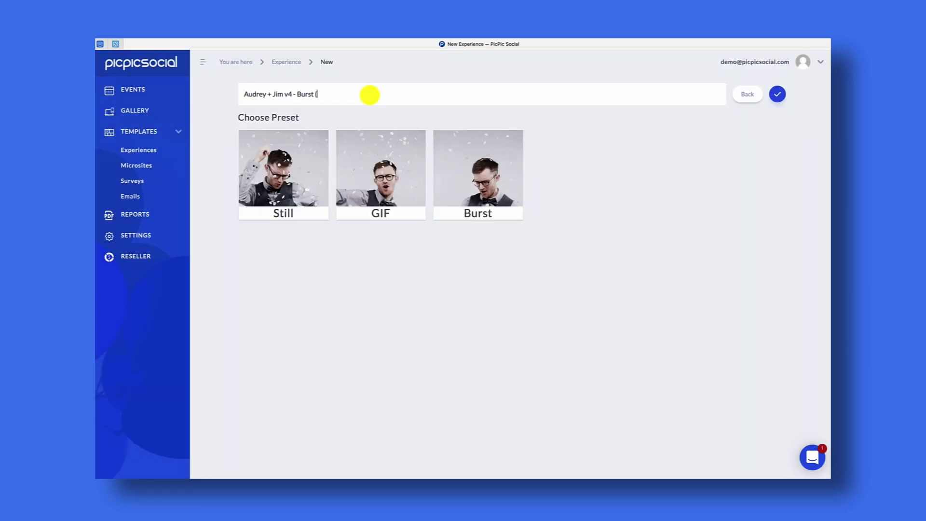
pyautogui.write('portrait)')
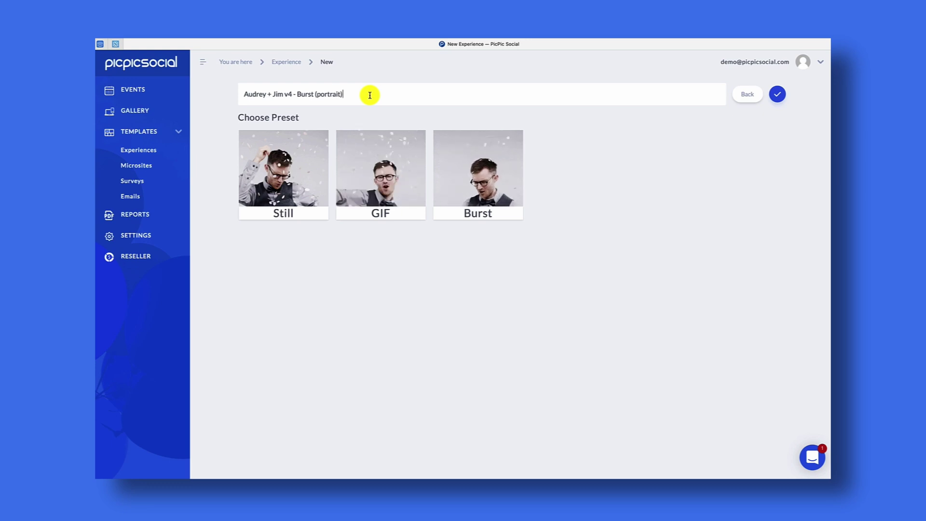
# Choose the Burst preset for the portrait experience and upload "Portrait - overlay.png" as its overlay.
pyautogui.click(481, 177)
pyautogui.click(507, 248)
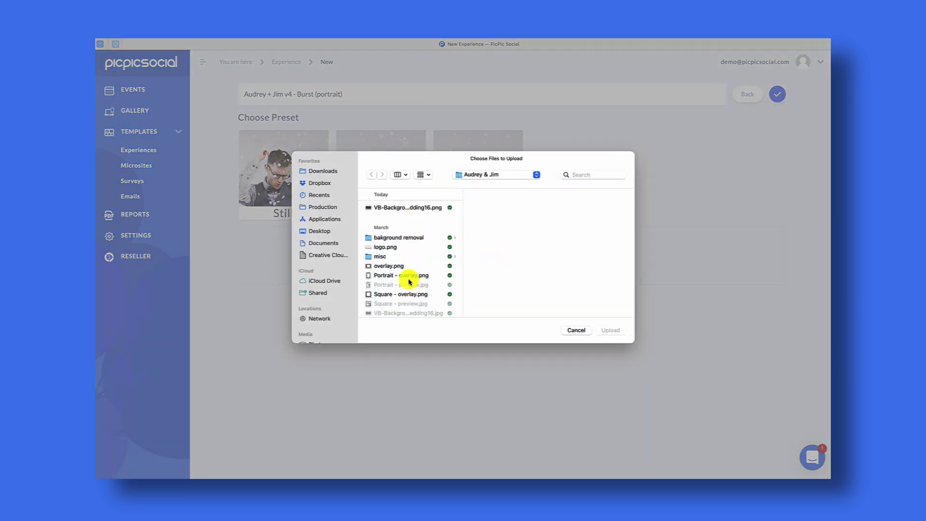
pyautogui.click(409, 279)
pyautogui.click(611, 330)
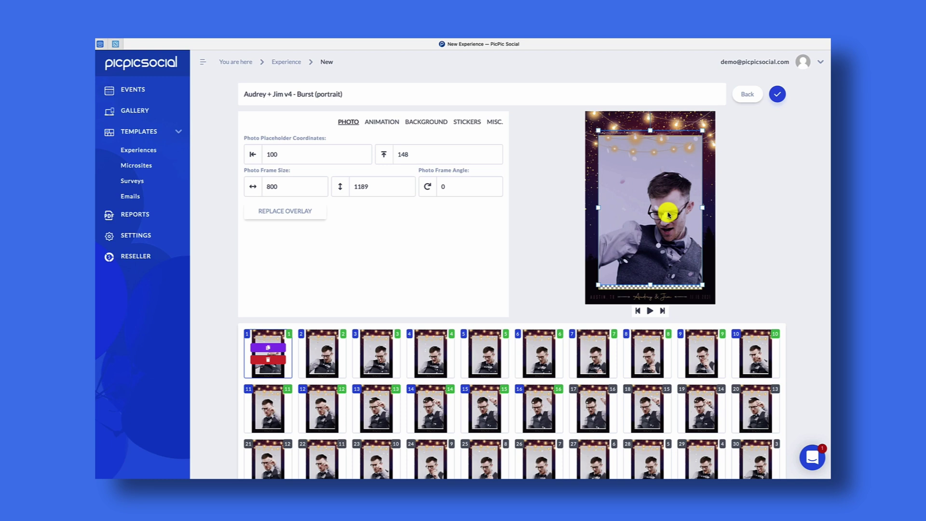
# Move the portrait photo placeholder down to about position 100, 184 to fit the overlay's opening, and save the experience.
pyautogui.moveTo(651, 212); pyautogui.dragTo(651, 216)
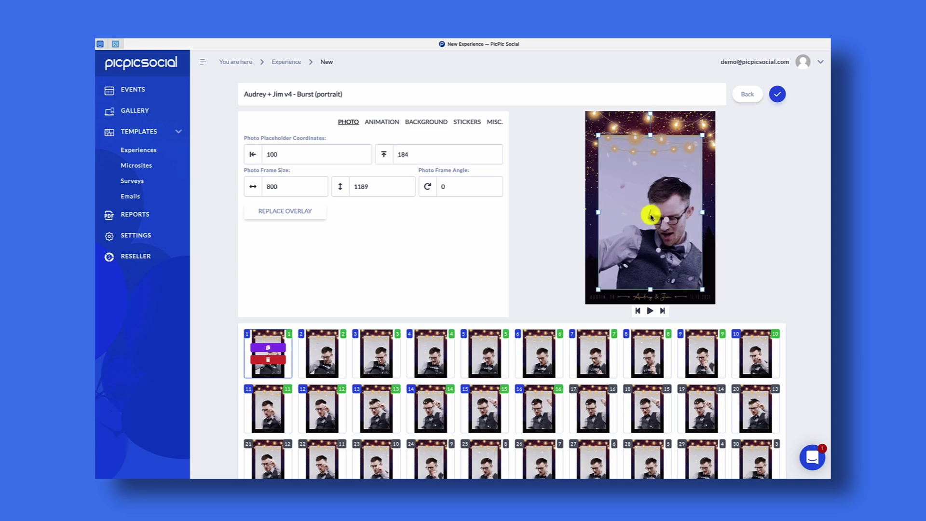
pyautogui.click(777, 94)
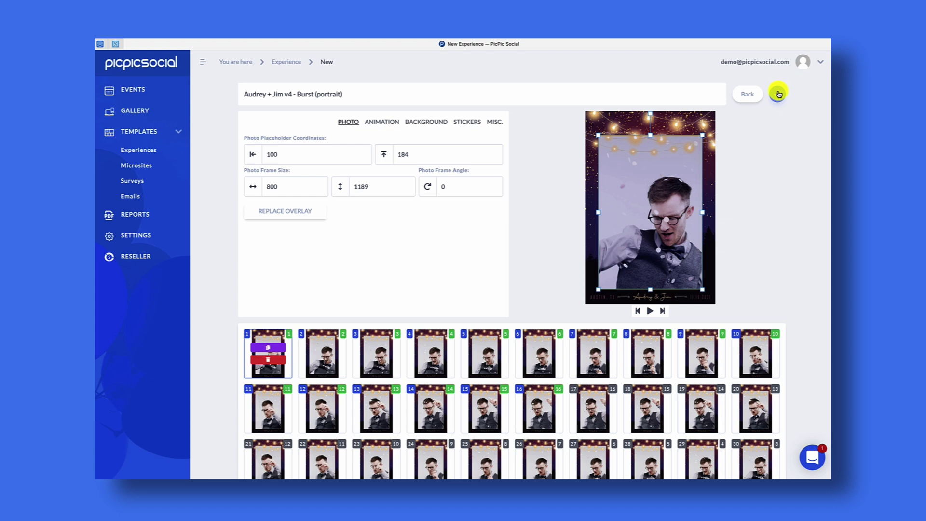
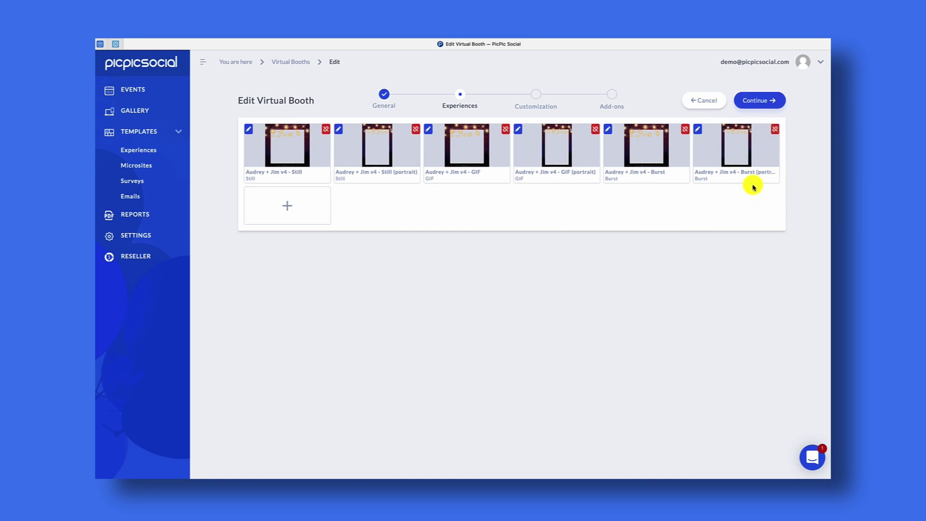
# Proceed past the Experiences, leave the Customization and Add-ons at their defaults, and save the virtual booth.
pyautogui.click(768, 102)
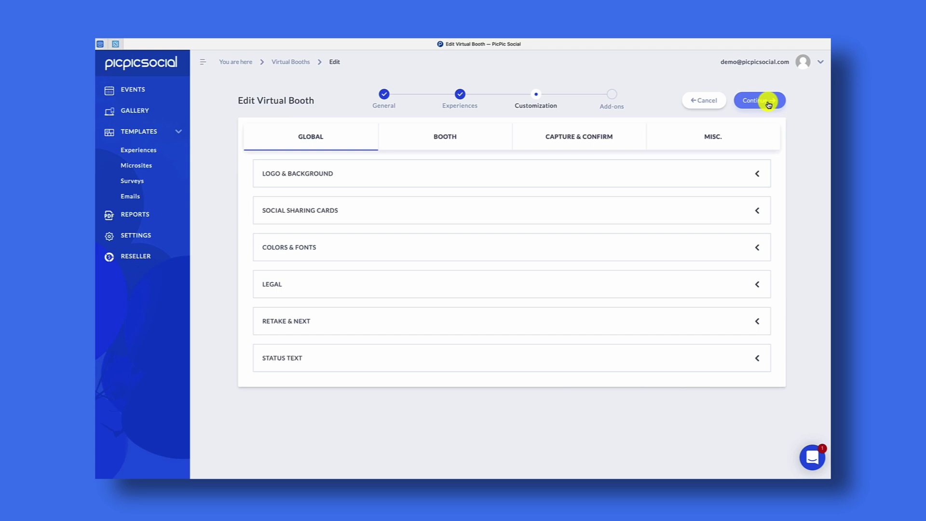
pyautogui.click(769, 102)
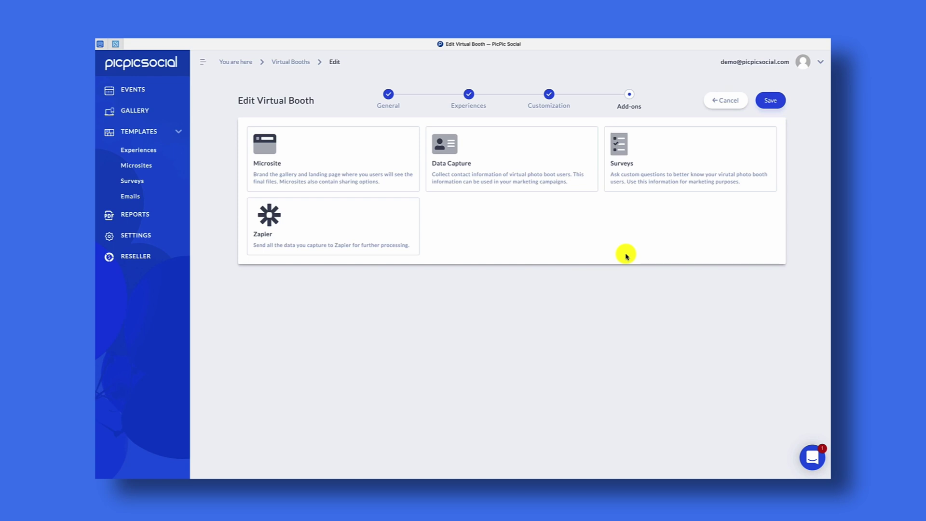
pyautogui.click(770, 100)
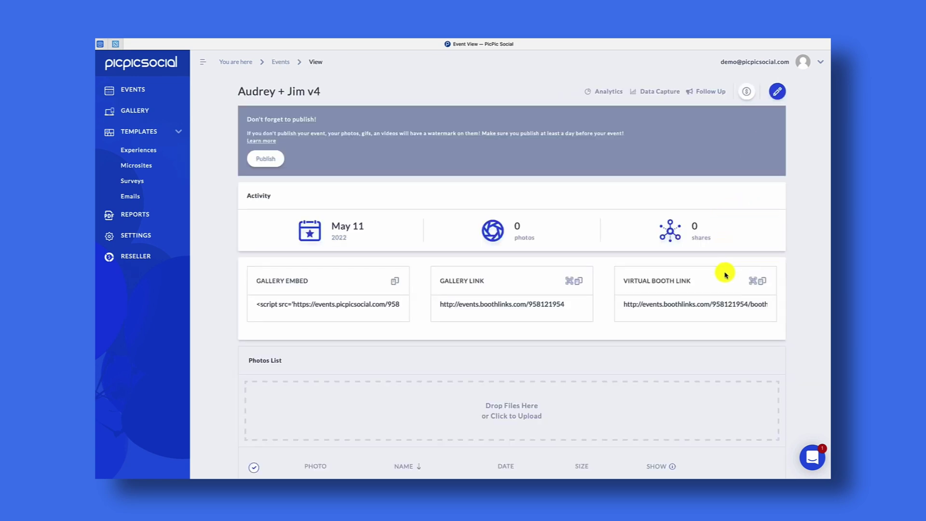
# Copy the event's Virtual Booth link and open it in a new browser tab.
pyautogui.moveTo(691, 280); pyautogui.dragTo(642, 280)
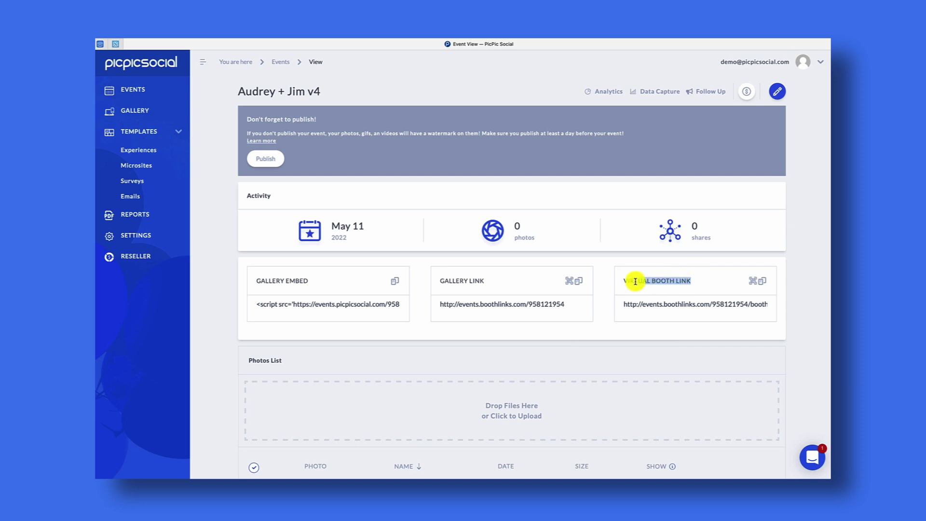
pyautogui.click(667, 289)
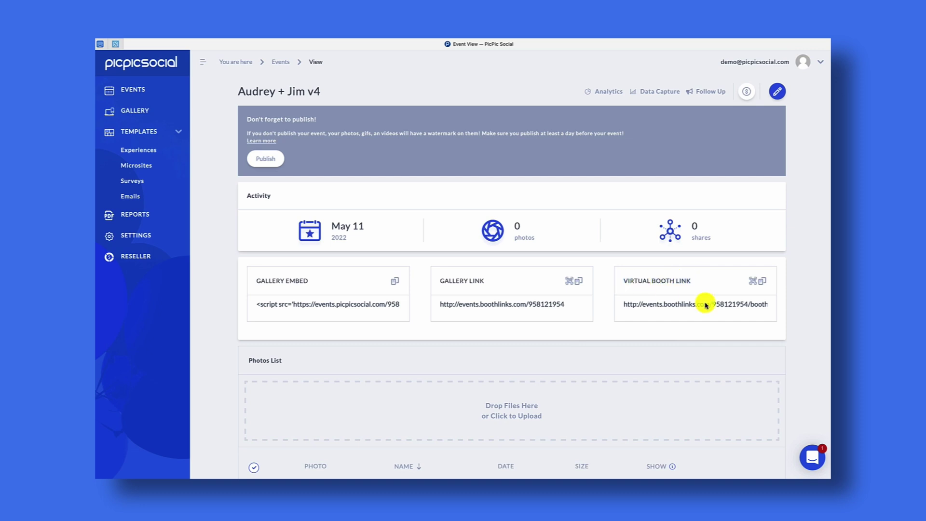
pyautogui.click(766, 284)
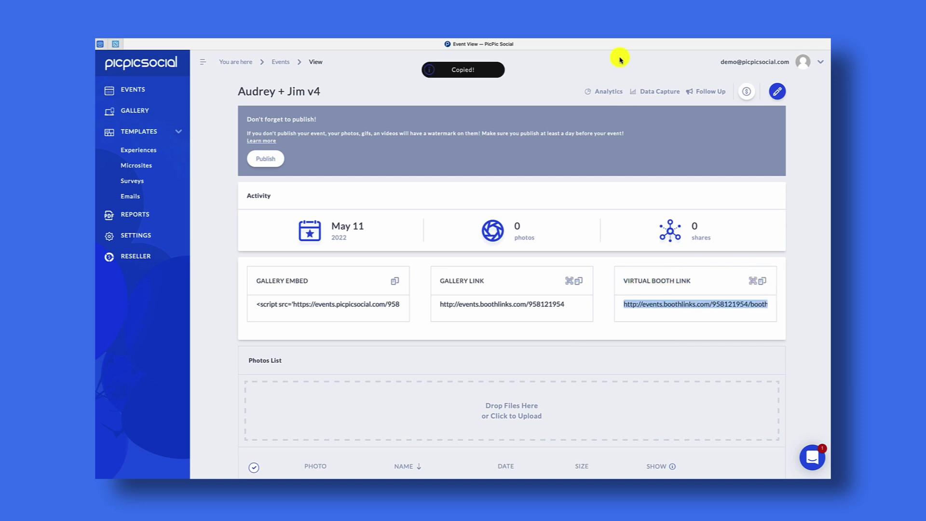
pyautogui.press('super+t')
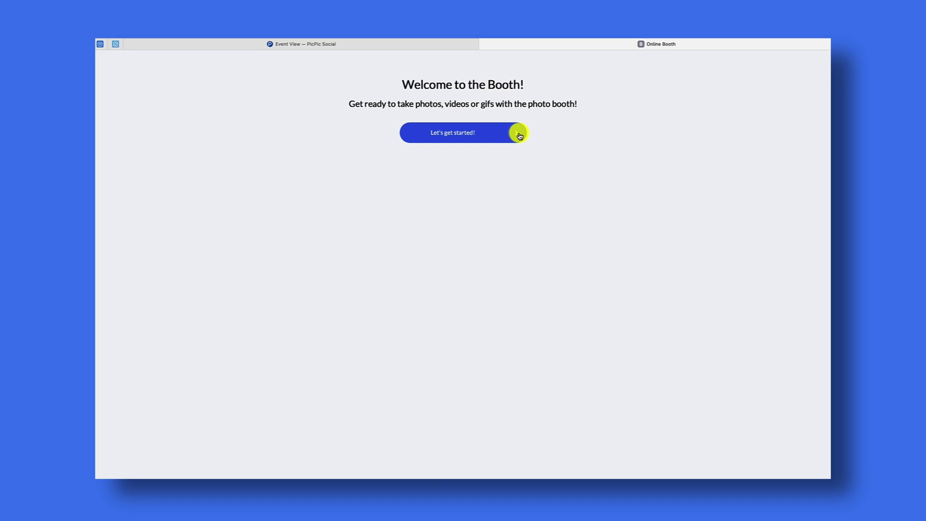
# Start the online booth, try the Still, GIF and Burst options, and proceed with the Still experience.
pyautogui.click(519, 135)
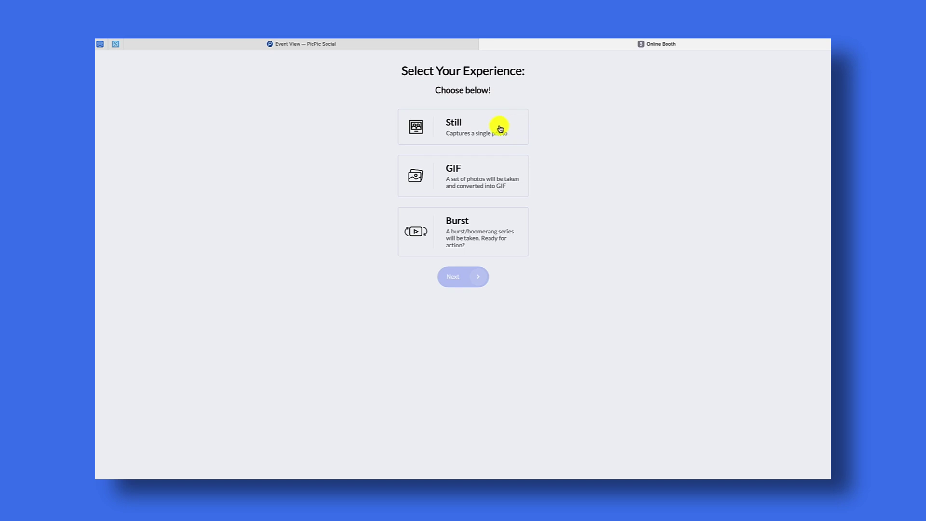
pyautogui.click(500, 128)
pyautogui.click(487, 186)
pyautogui.click(482, 229)
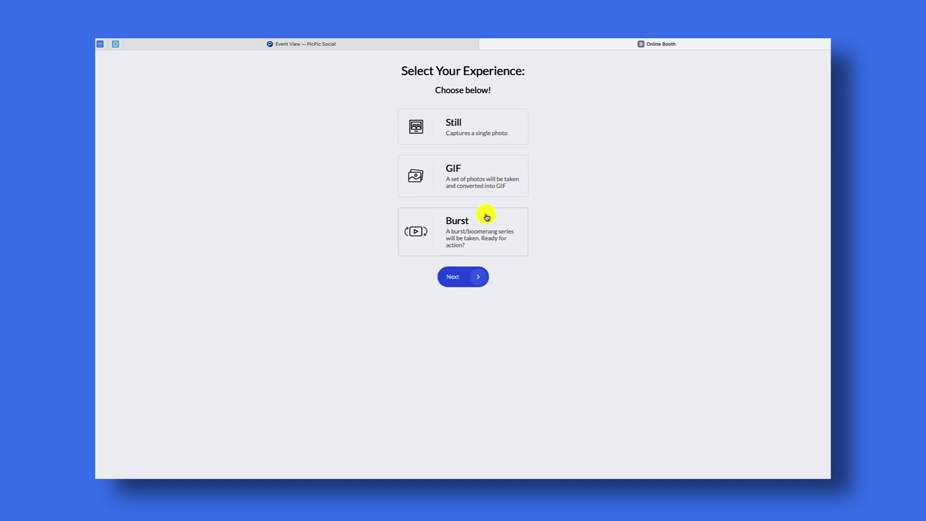
pyautogui.click(480, 126)
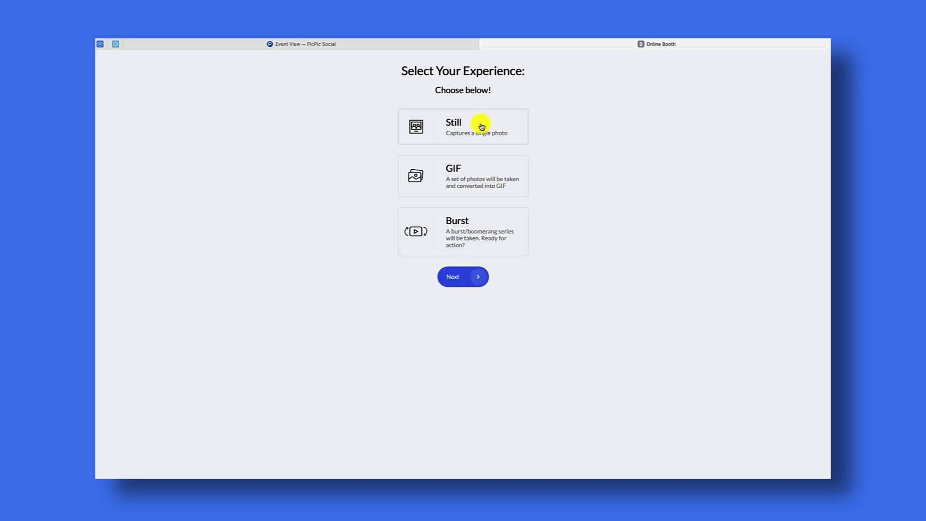
pyautogui.click(472, 278)
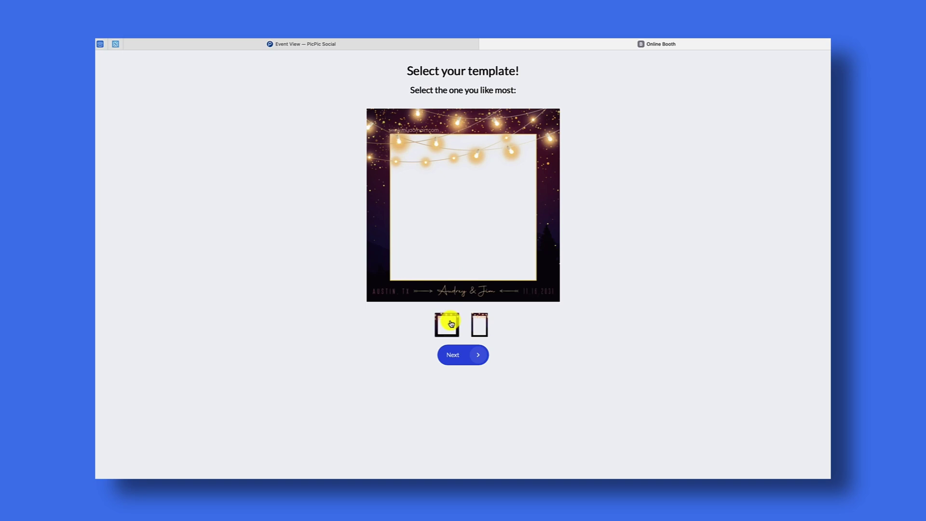
# Compare the portrait and square templates and proceed with the square one.
pyautogui.click(479, 324)
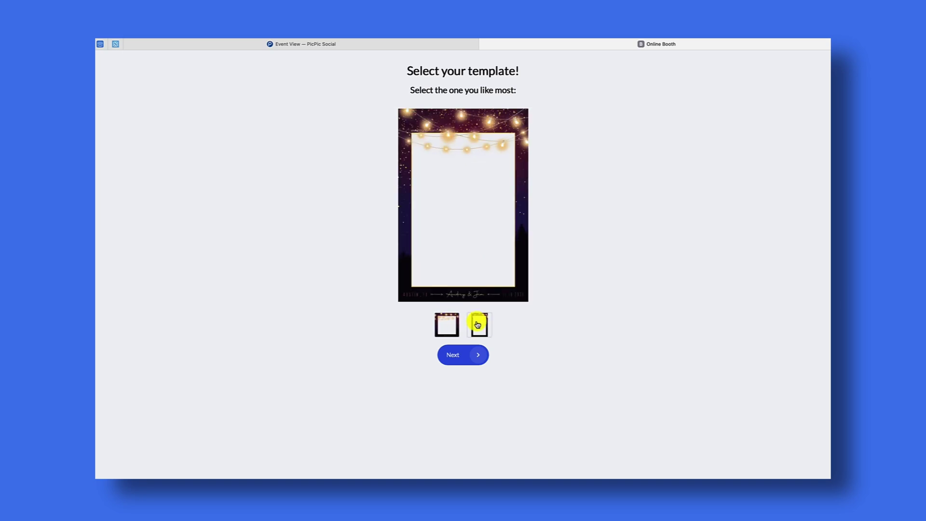
pyautogui.click(450, 322)
pyautogui.click(480, 324)
pyautogui.click(447, 322)
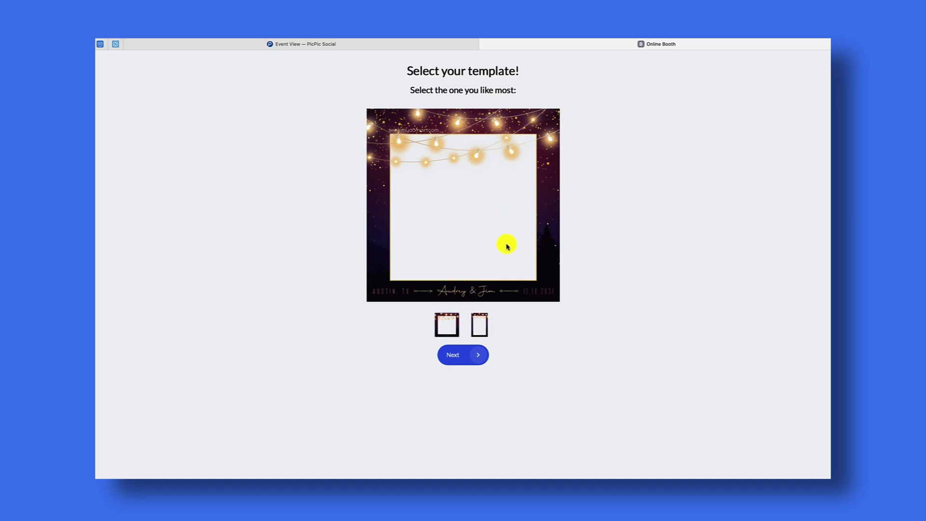
pyautogui.click(478, 357)
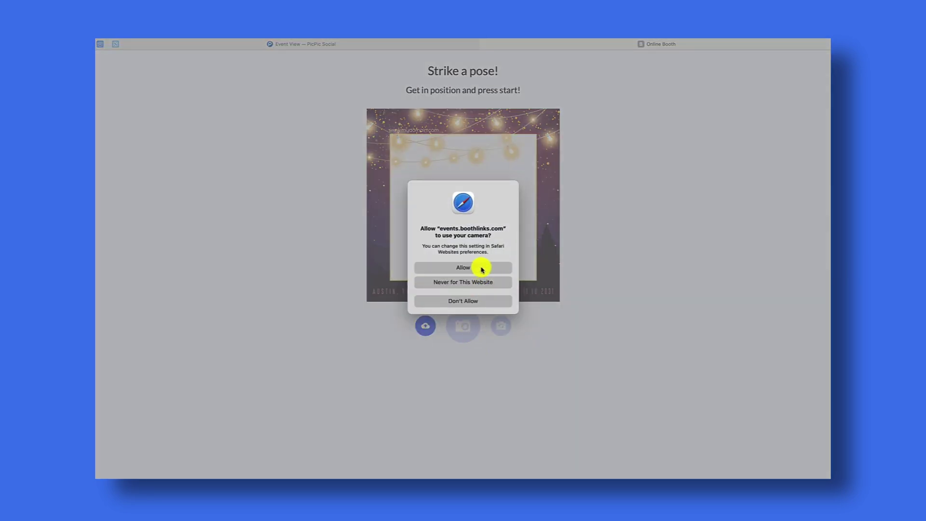
# Allow the online booth to use the camera, then capture a square still photo and save it.
pyautogui.click(482, 268)
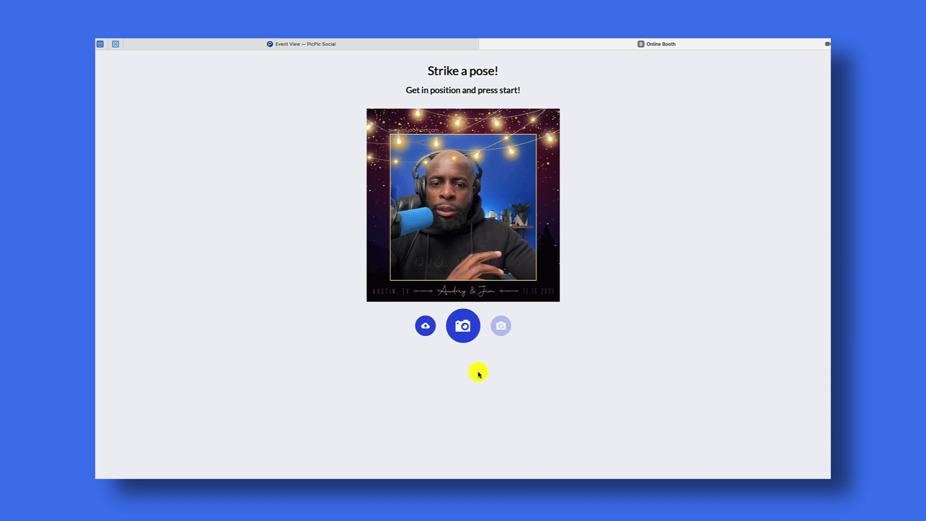
pyautogui.click(425, 330)
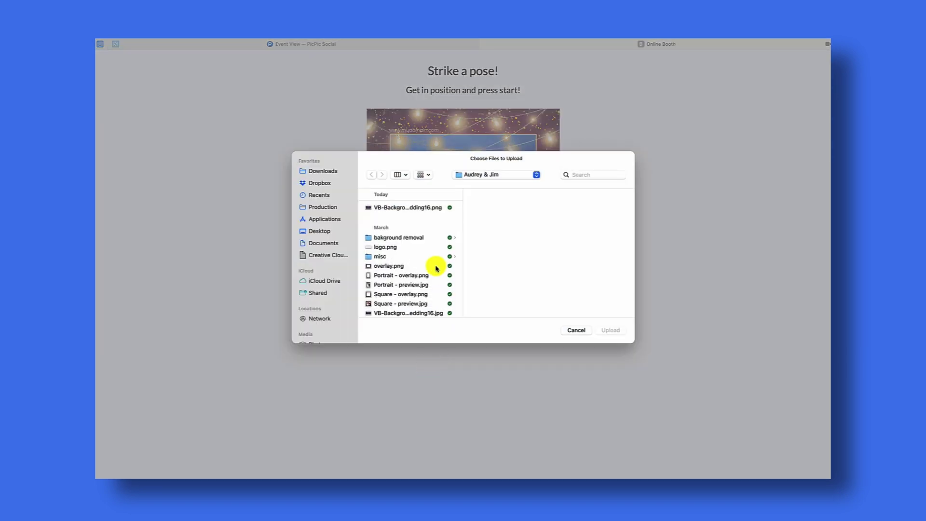
pyautogui.click(578, 330)
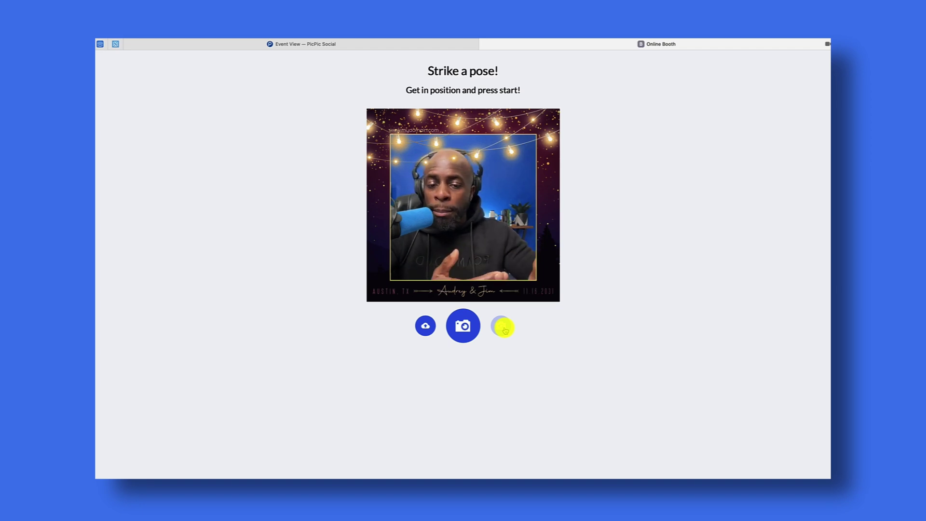
pyautogui.click(466, 329)
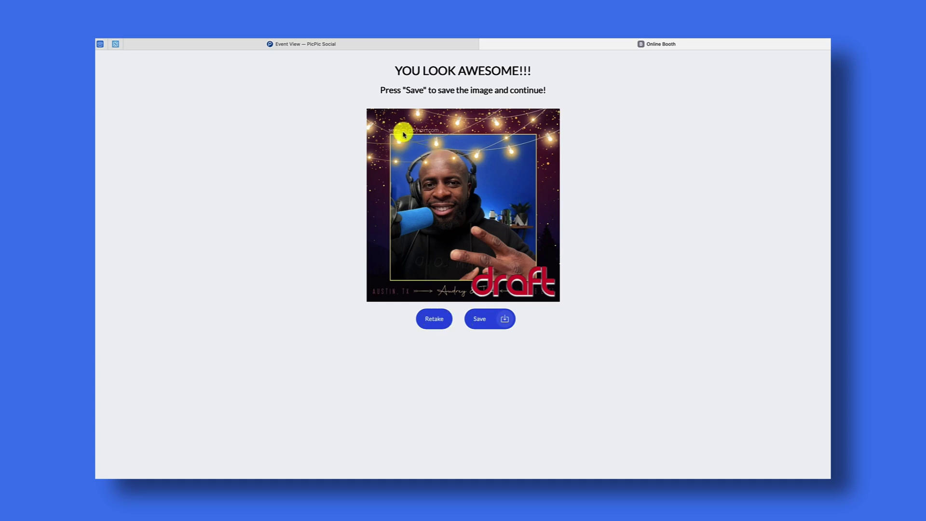
pyautogui.click(483, 318)
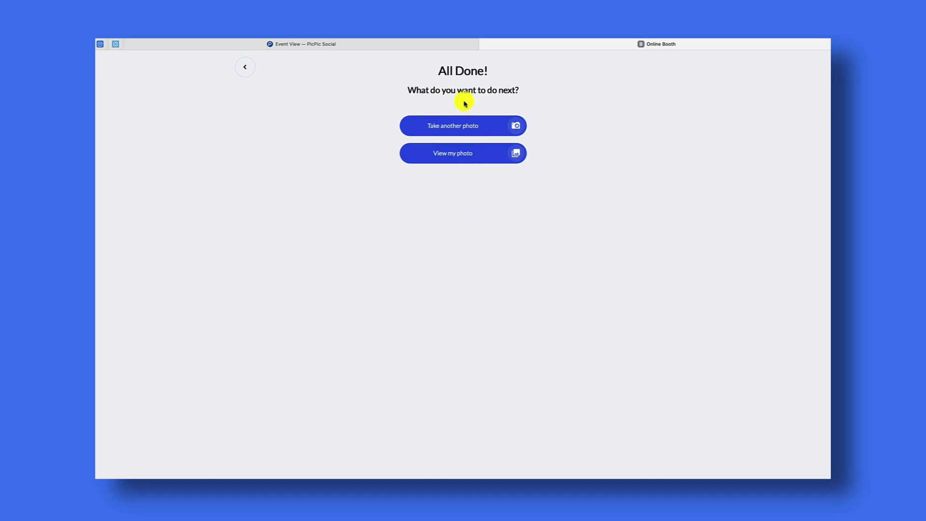
# Return to the event page, set the virtual booth's slug to "demowithseye" and save the booth.
pyautogui.click(370, 47)
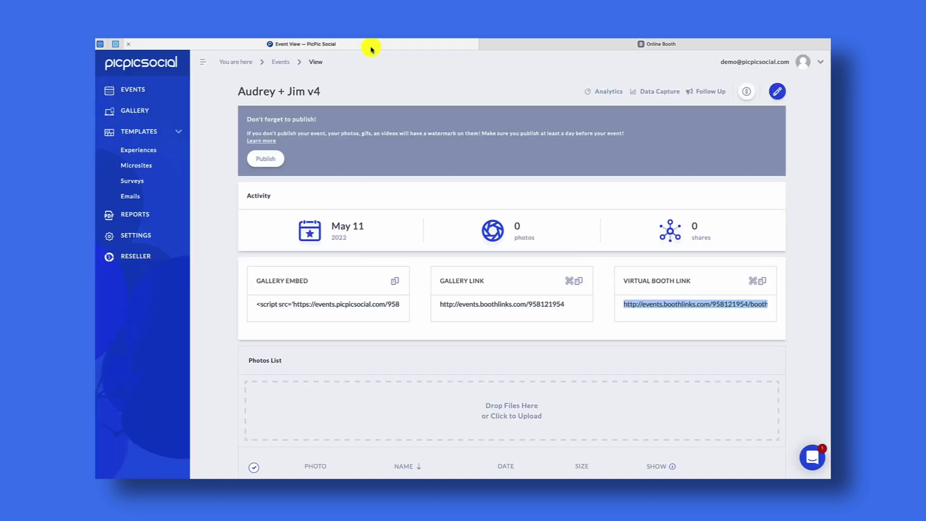
pyautogui.click(726, 305)
pyautogui.click(730, 306)
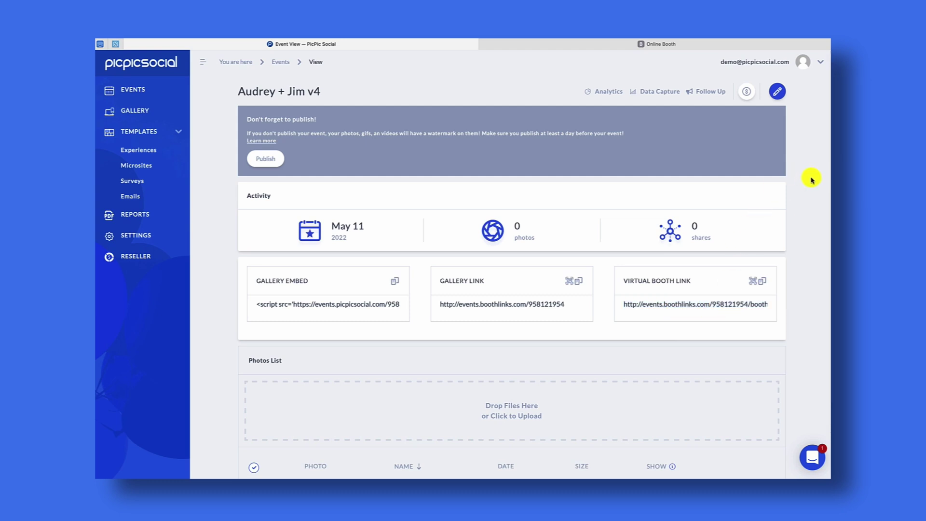
pyautogui.click(778, 93)
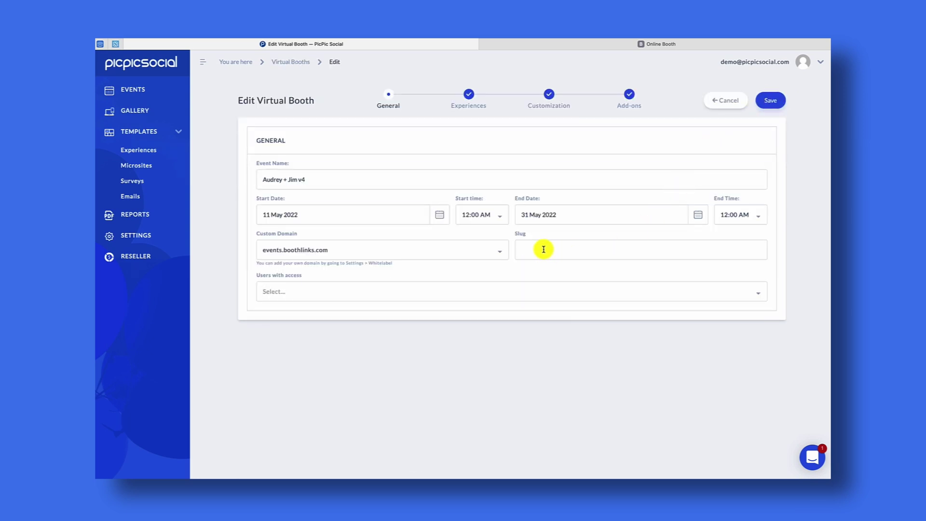
pyautogui.write('eye')
pyautogui.click(769, 103)
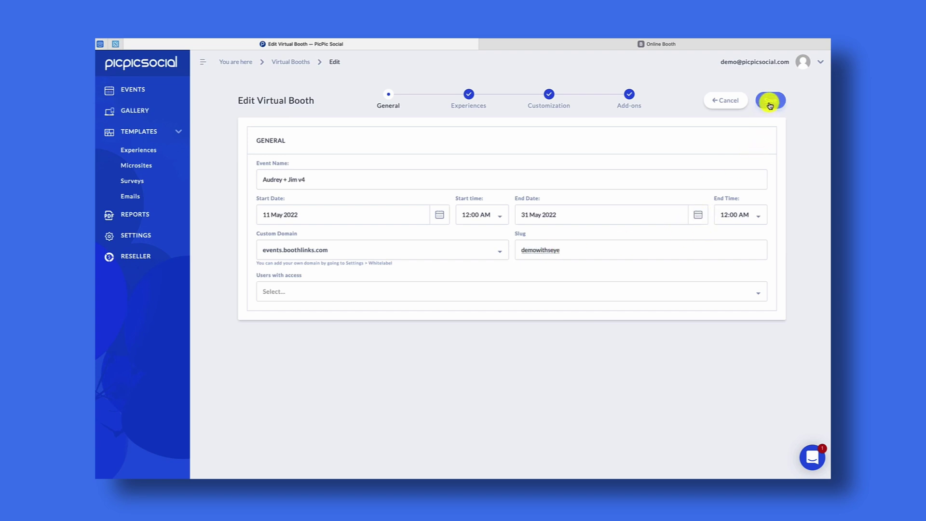
pyautogui.click(770, 103)
pyautogui.click(771, 103)
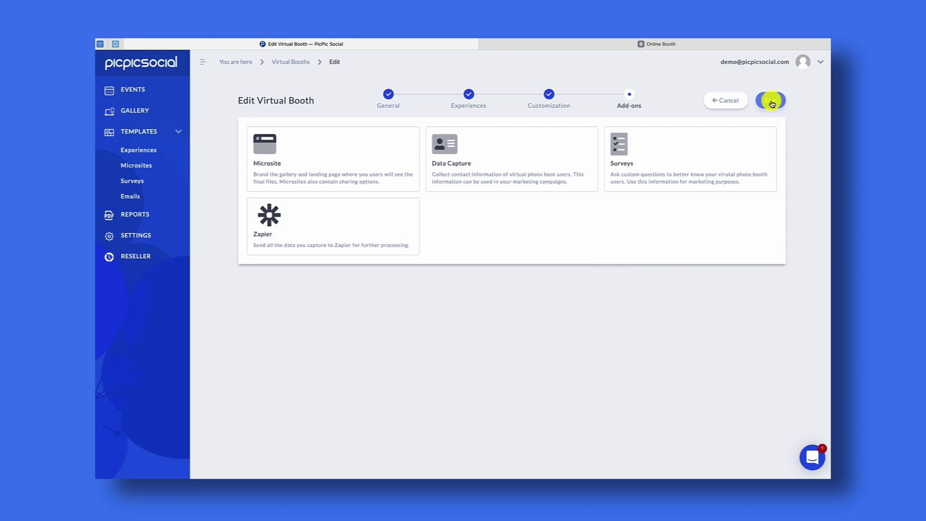
pyautogui.click(771, 103)
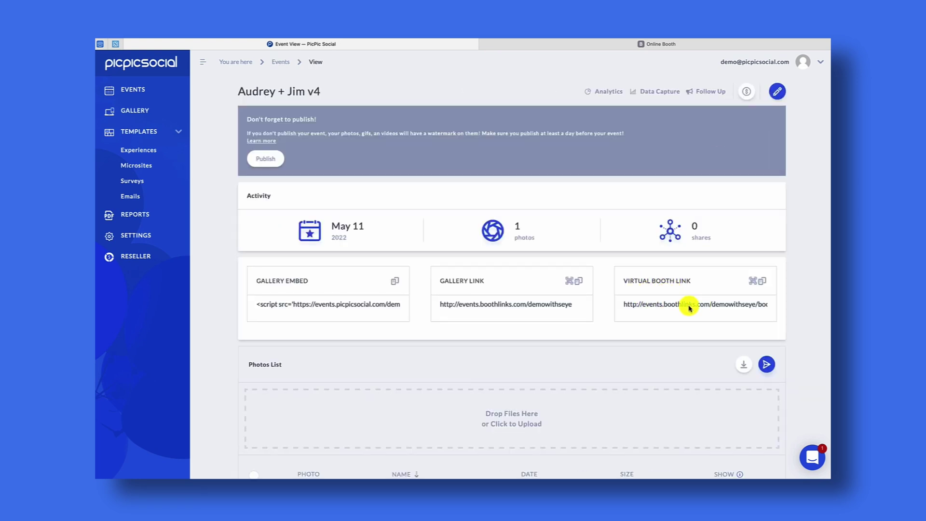
# Change the virtual booth's custom domain to ch.seyeiam.com and save the booth.
pyautogui.click(737, 309)
pyautogui.click(781, 95)
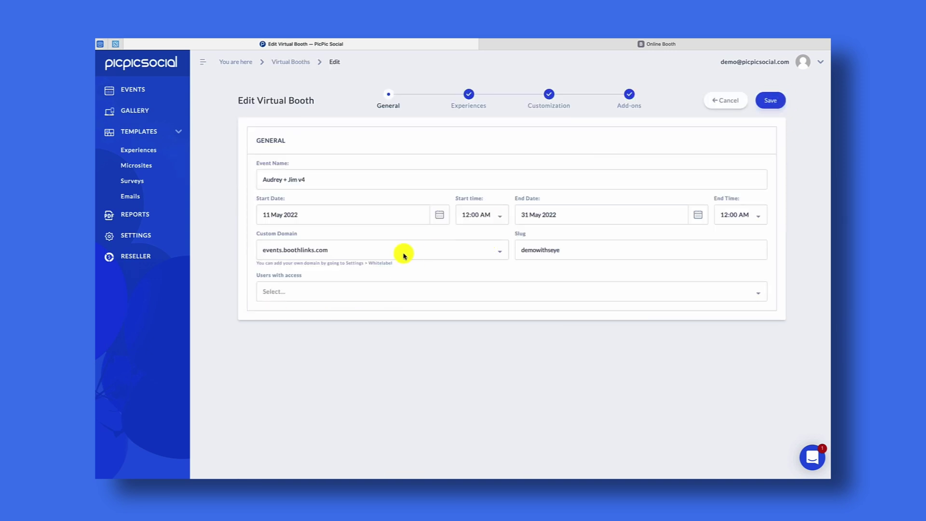
pyautogui.click(403, 255)
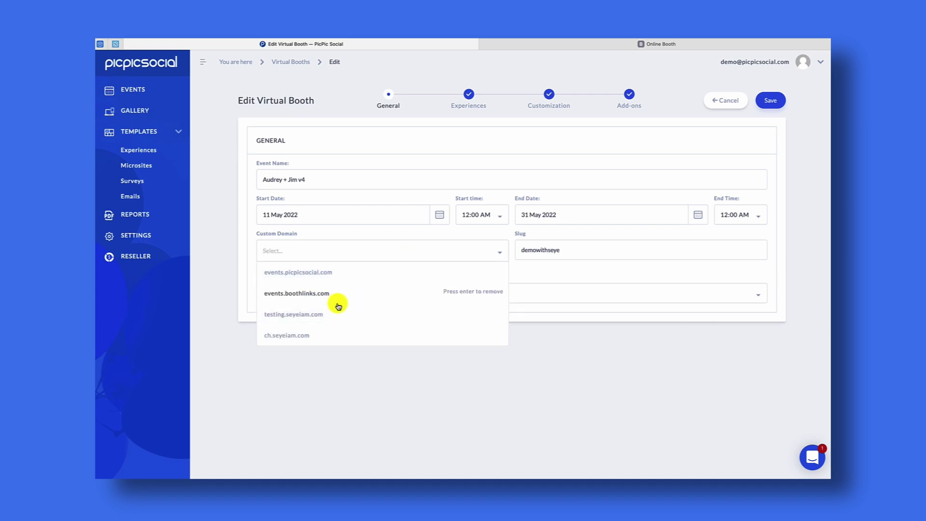
pyautogui.click(325, 335)
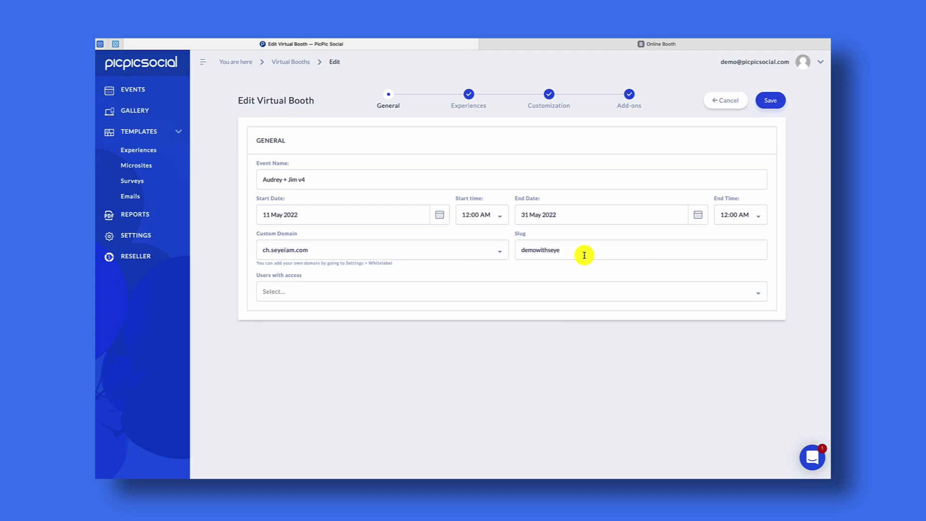
pyautogui.click(778, 101)
pyautogui.click(777, 102)
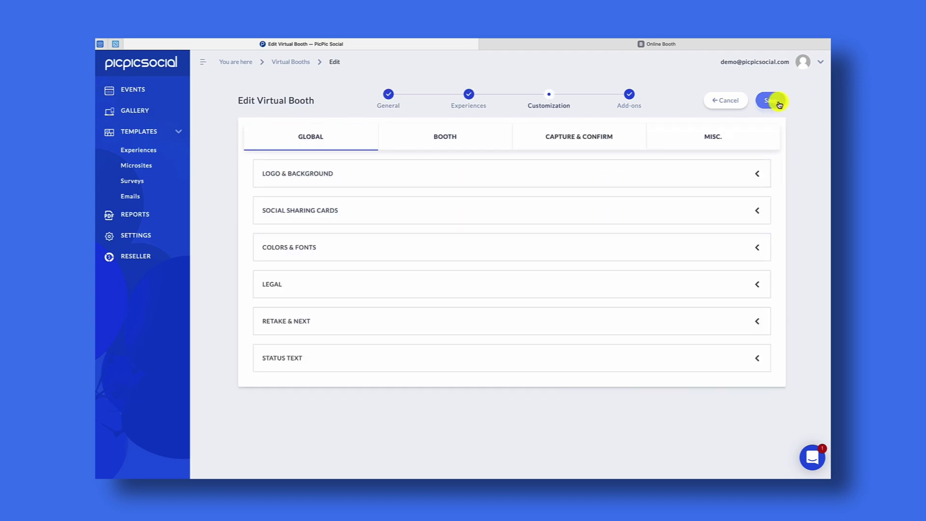
pyautogui.click(777, 101)
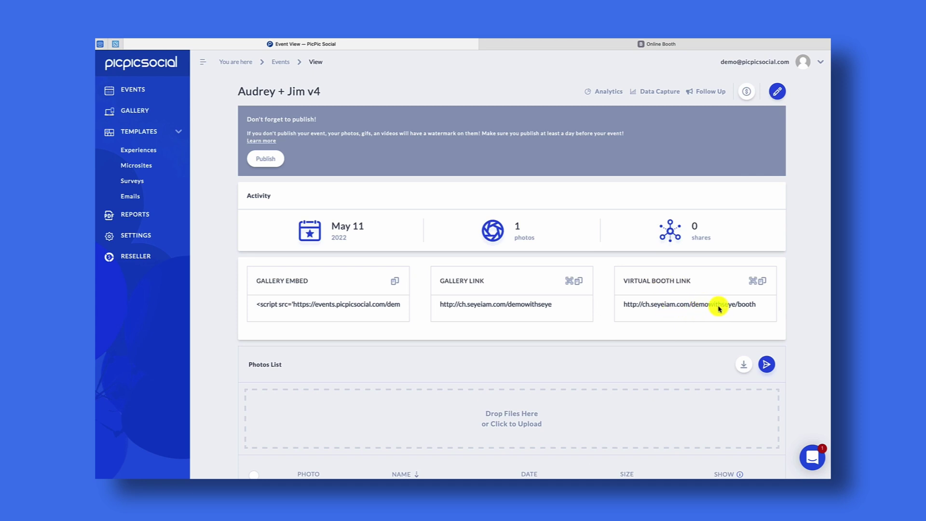
# Set the custom domain to events.picpicsocial.com, clear the slug and save the virtual booth.
pyautogui.click(777, 91)
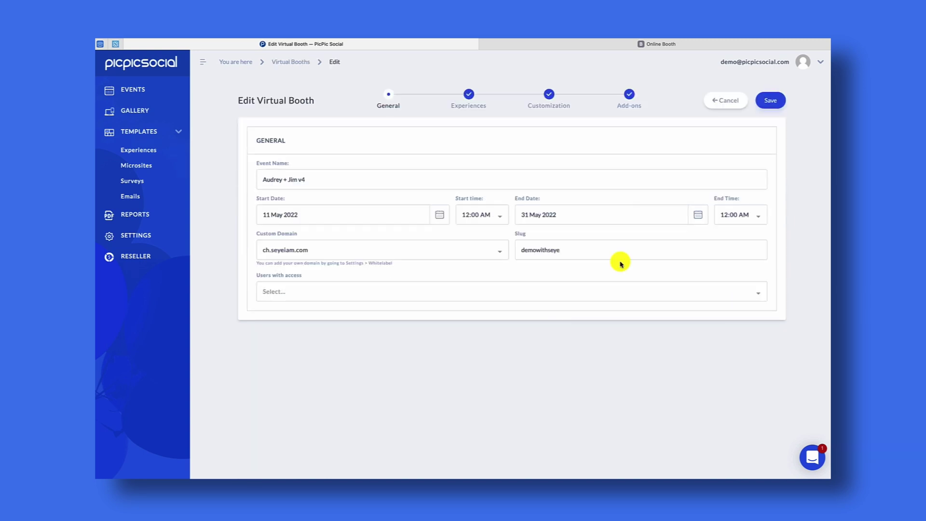
pyautogui.click(424, 247)
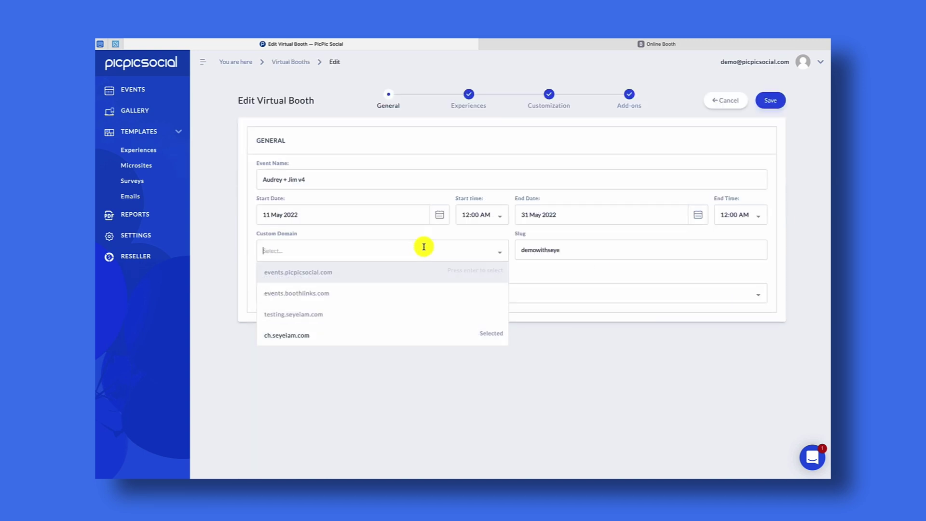
pyautogui.click(343, 278)
pyautogui.click(570, 248)
pyautogui.press('super+a')
pyautogui.press('BackSpace')
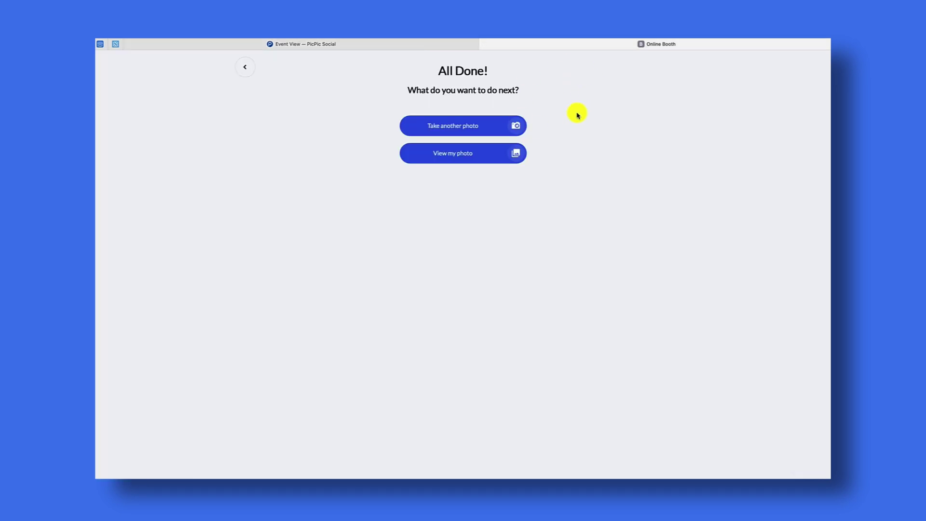
# Edit the event's virtual booth again and upload logo.png as the Booth Logo in the global customization.
pyautogui.click(387, 46)
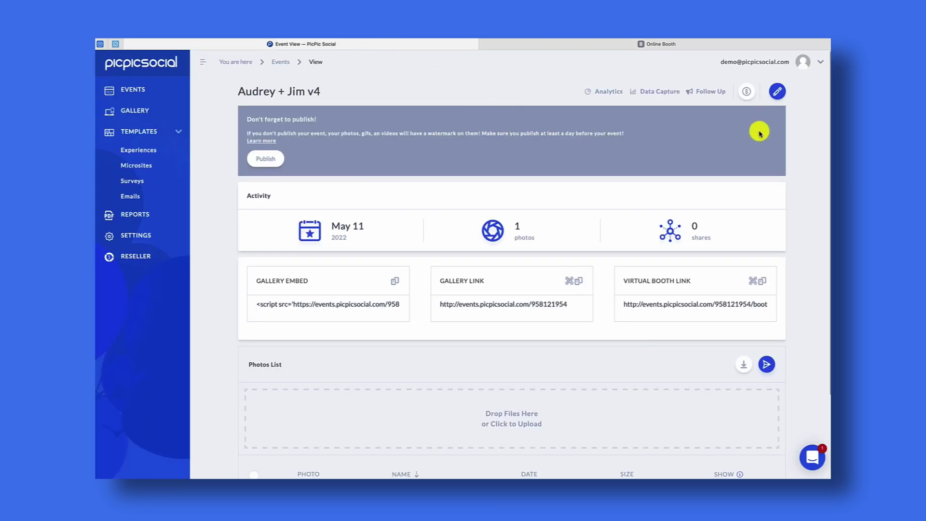
pyautogui.click(777, 91)
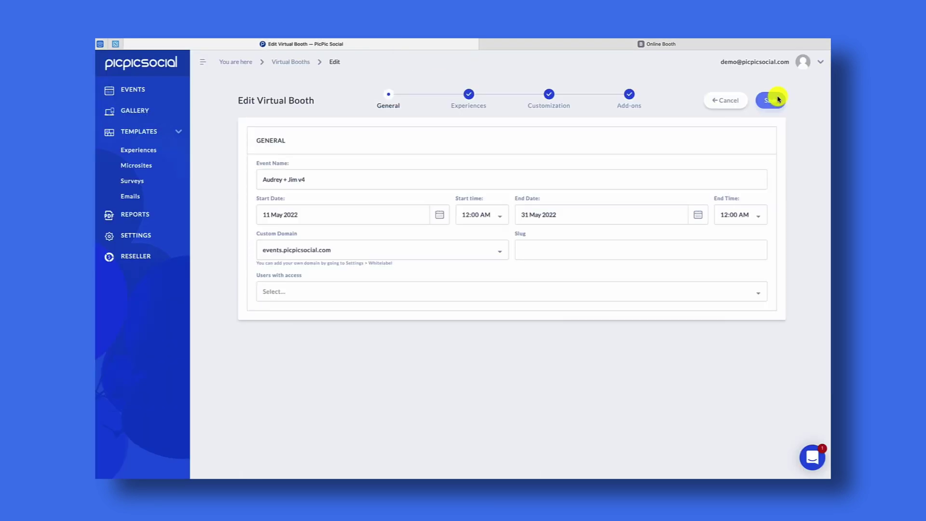
pyautogui.click(549, 97)
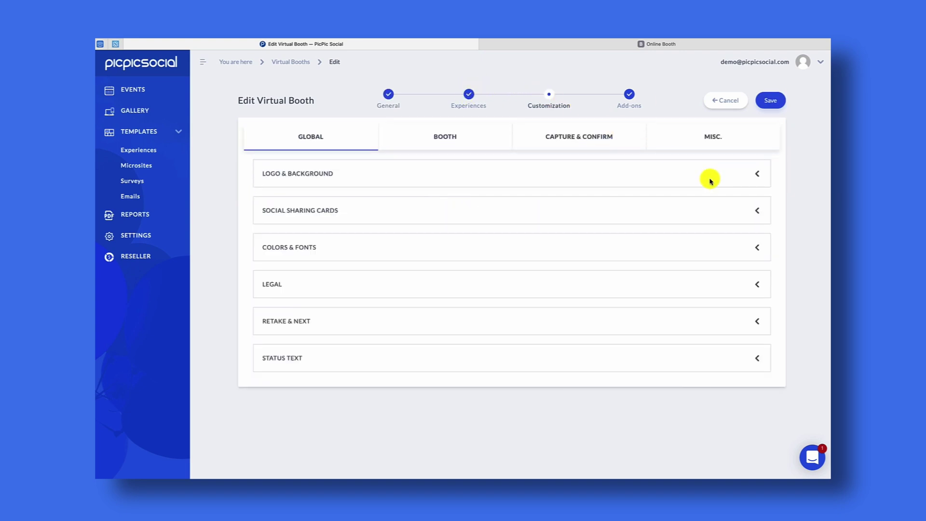
pyautogui.click(757, 173)
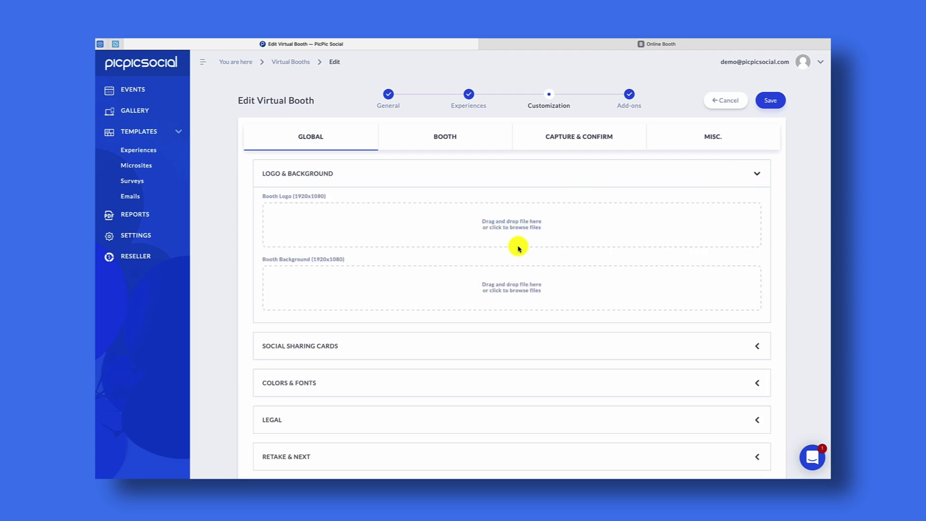
pyautogui.click(516, 235)
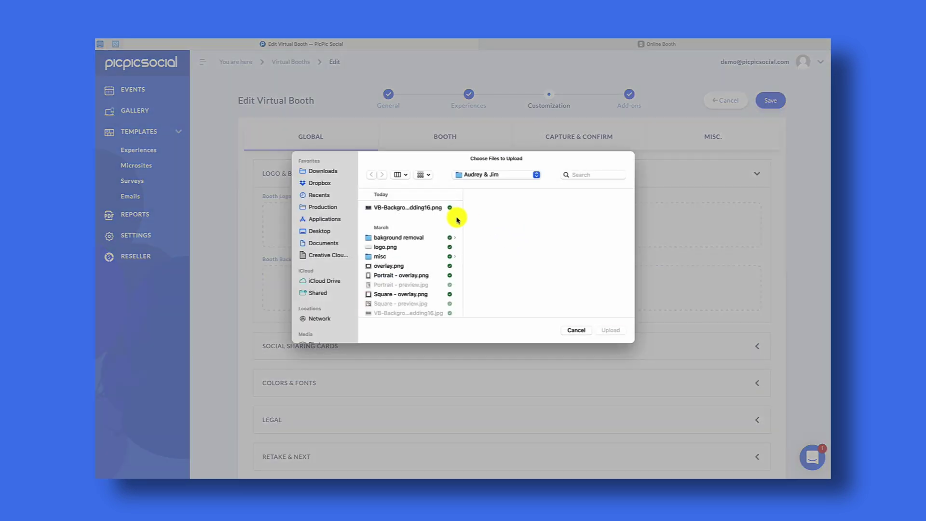
pyautogui.click(402, 247)
pyautogui.click(604, 330)
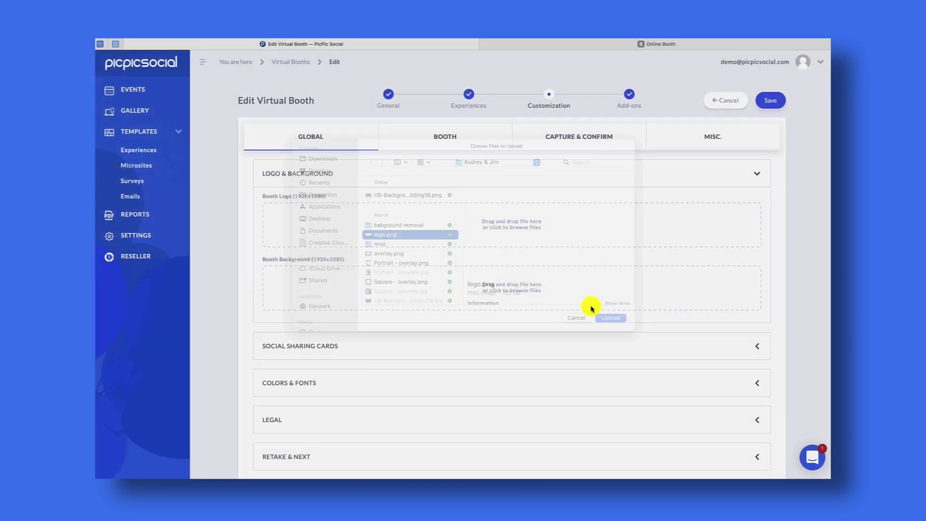
# Upload VB-Background-Wedding16.png as the Booth Background.
pyautogui.scroll(-1, 582, 289)
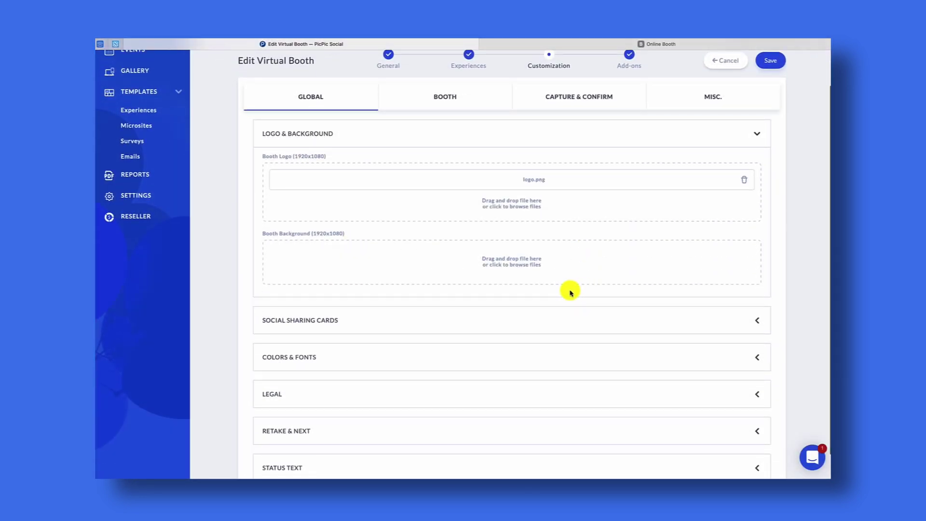
pyautogui.click(511, 268)
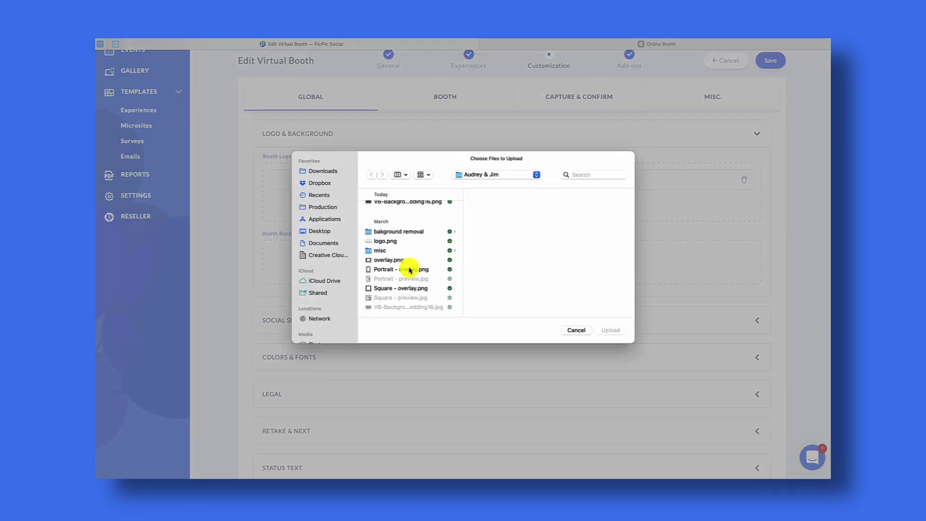
pyautogui.click(418, 203)
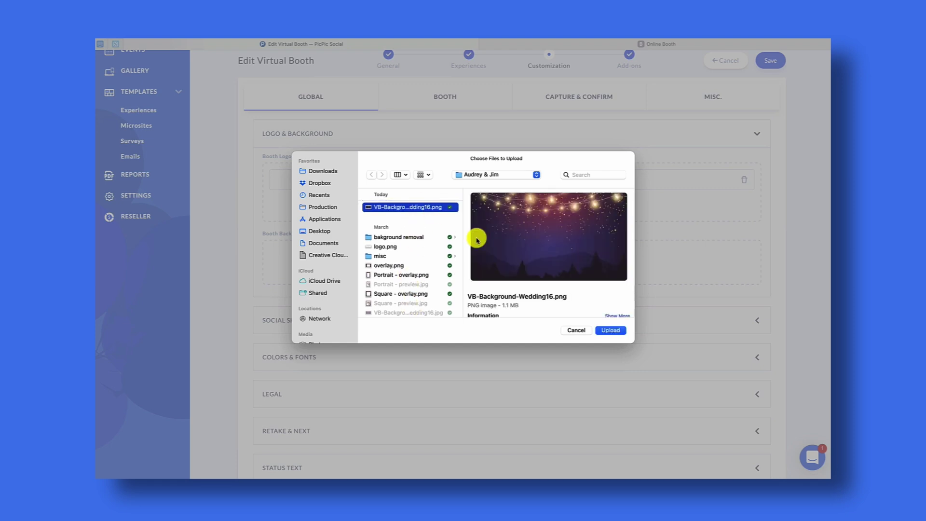
pyautogui.click(610, 331)
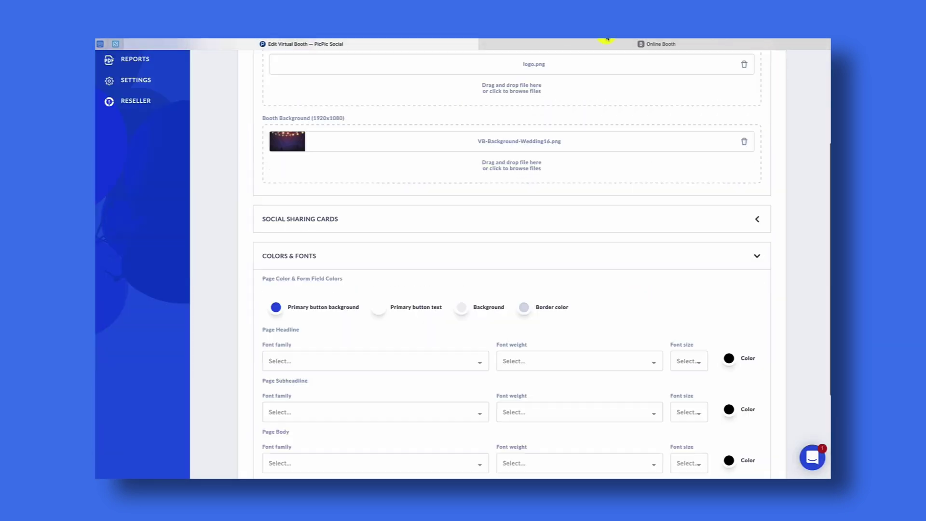
# Check the online booth's button styling, then set the primary button background color to #2c234f in Colors & Fonts.
pyautogui.click(585, 44)
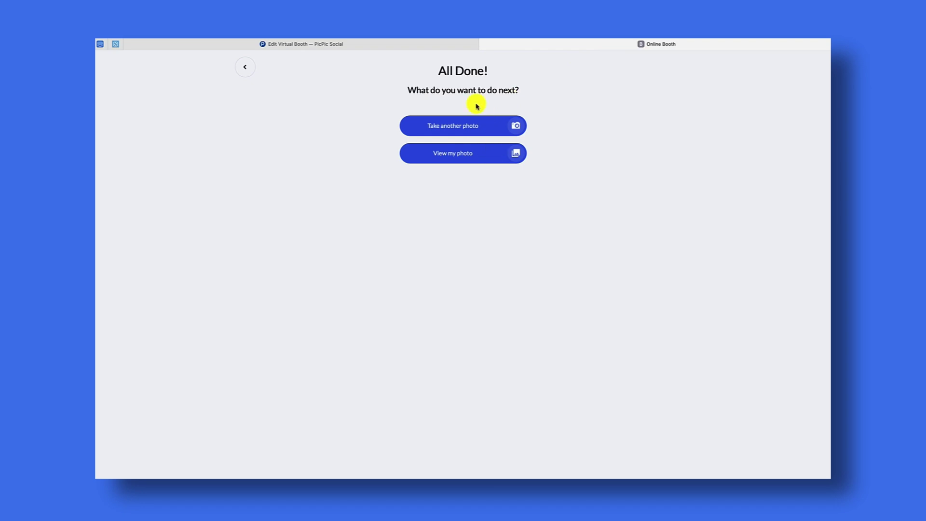
pyautogui.click(407, 44)
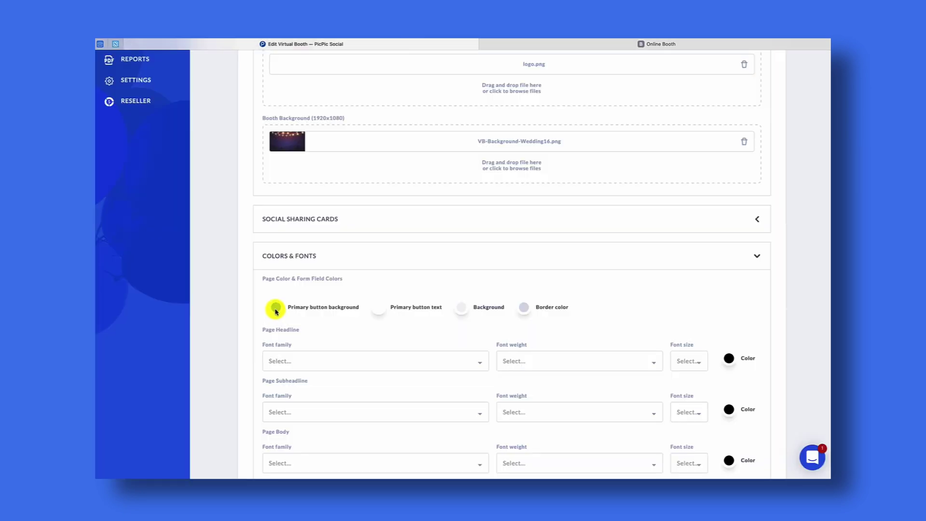
pyautogui.click(276, 309)
pyautogui.click(337, 384)
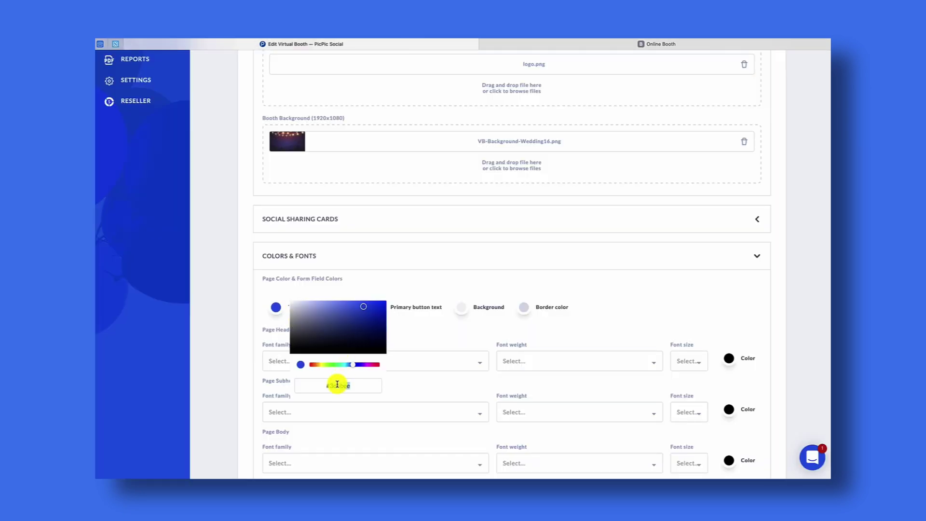
pyautogui.write('#2c234f')
pyautogui.click(243, 331)
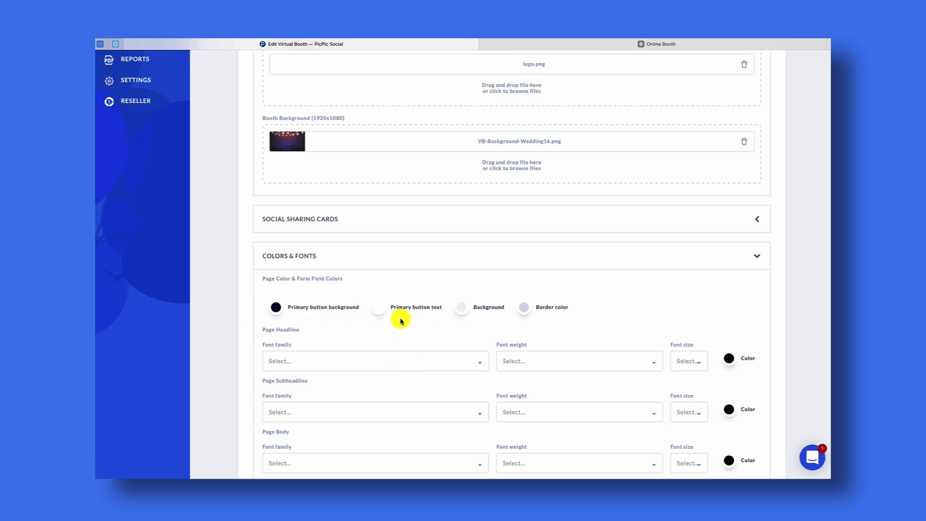
pyautogui.scroll(-1, 388, 311)
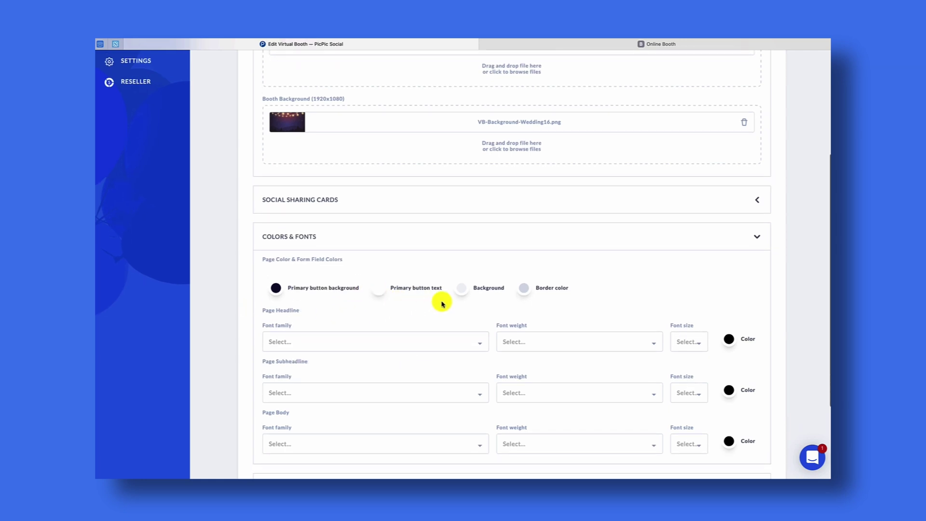
pyautogui.scroll(-1, 465, 296)
pyautogui.scroll(-3, 466, 296)
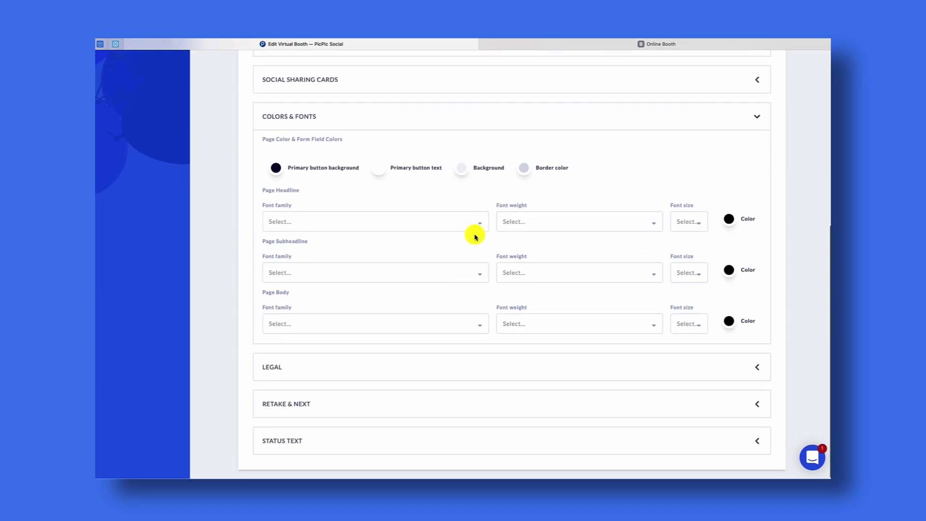
# Set the page background and border colors to the same dark color as the primary button background, and save the virtual booth.
pyautogui.click(463, 168)
pyautogui.write('#261346')
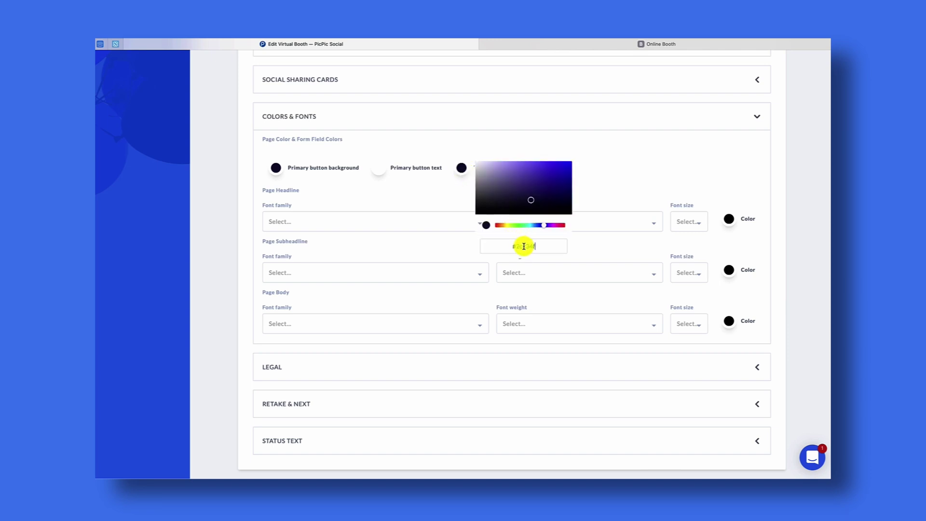
pyautogui.press('Return')
pyautogui.click(525, 168)
pyautogui.moveTo(579, 245); pyautogui.dragTo(585, 244)
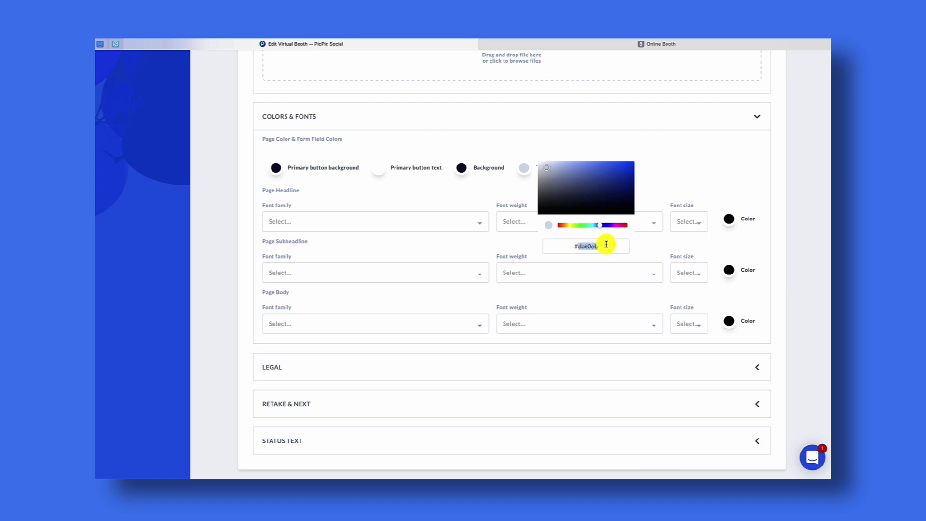
pyautogui.hotkey('ctrl', 'v')
pyautogui.click(620, 146)
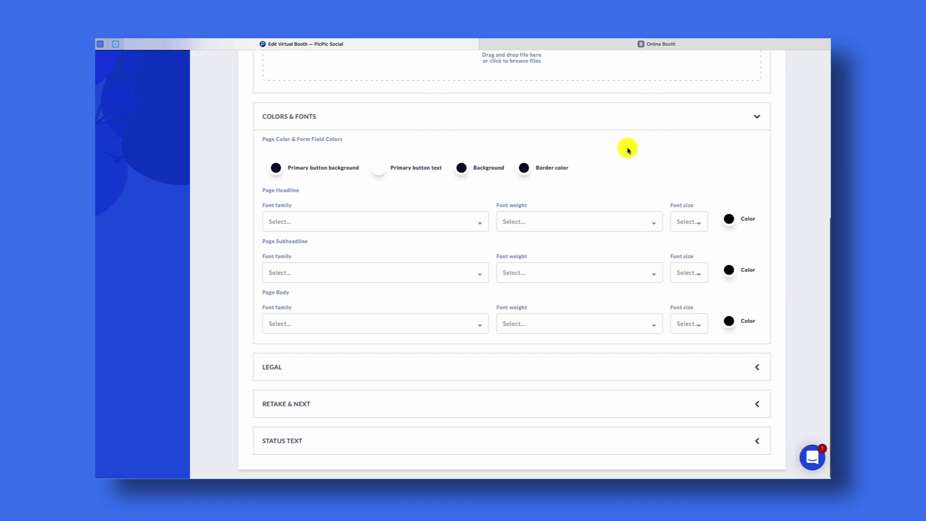
pyautogui.scroll(6, 624, 147)
pyautogui.click(766, 106)
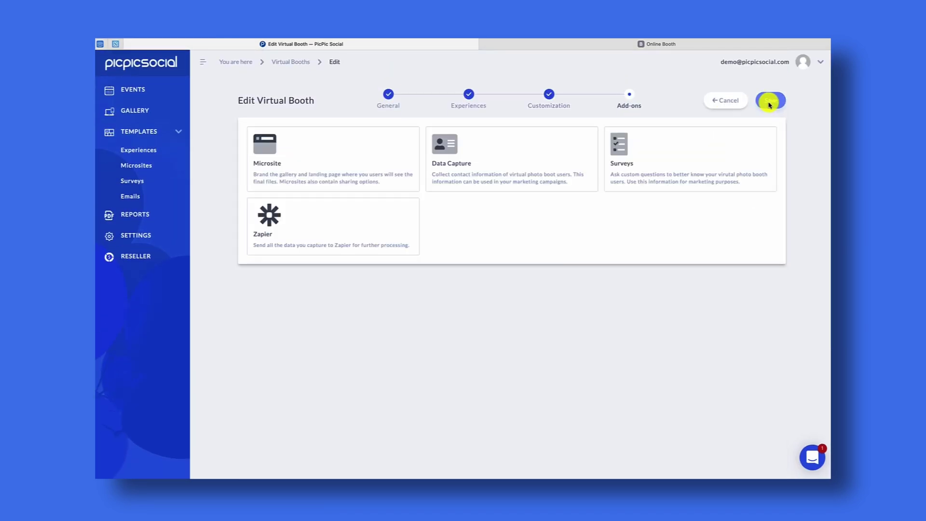
pyautogui.click(768, 103)
# Reload the online booth and check the new colors and text readability on the start and experience selection pages.
pyautogui.click(600, 47)
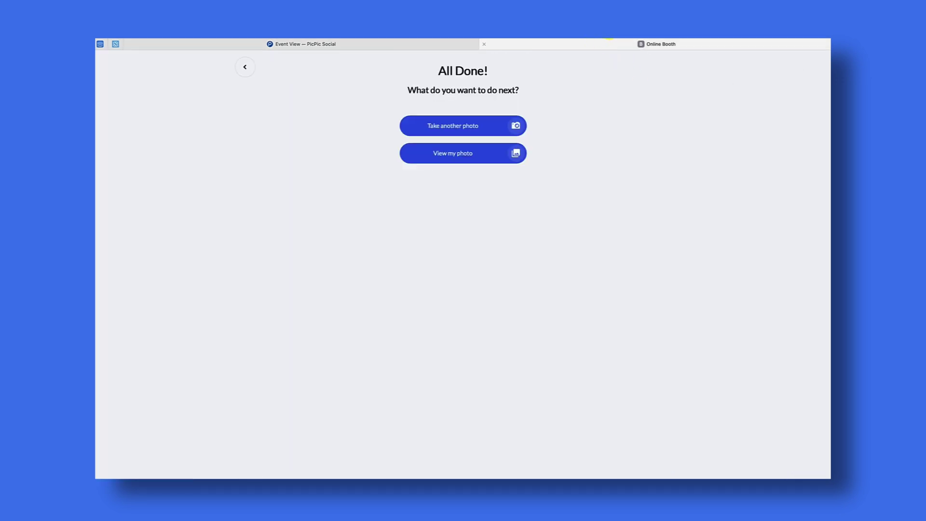
pyautogui.press('super+r')
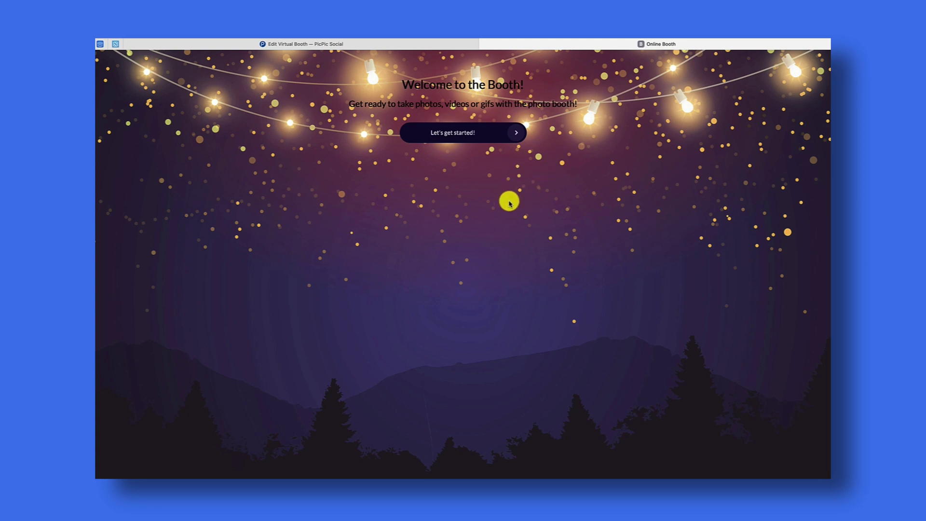
pyautogui.click(470, 136)
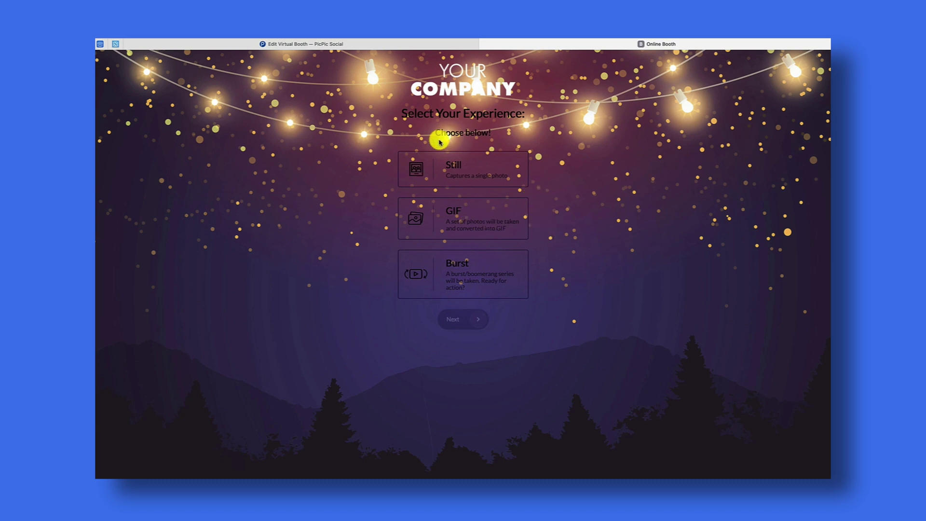
pyautogui.moveTo(386, 120); pyautogui.dragTo(507, 254)
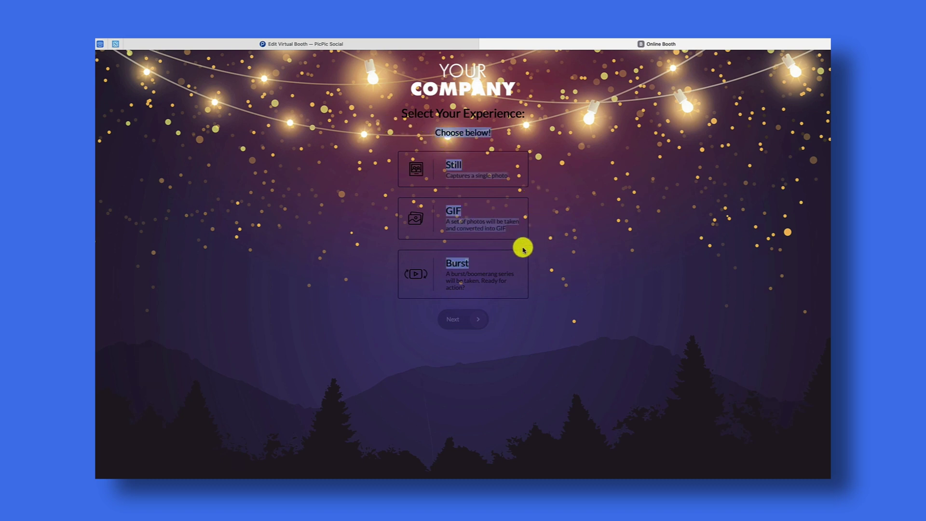
pyautogui.click(507, 254)
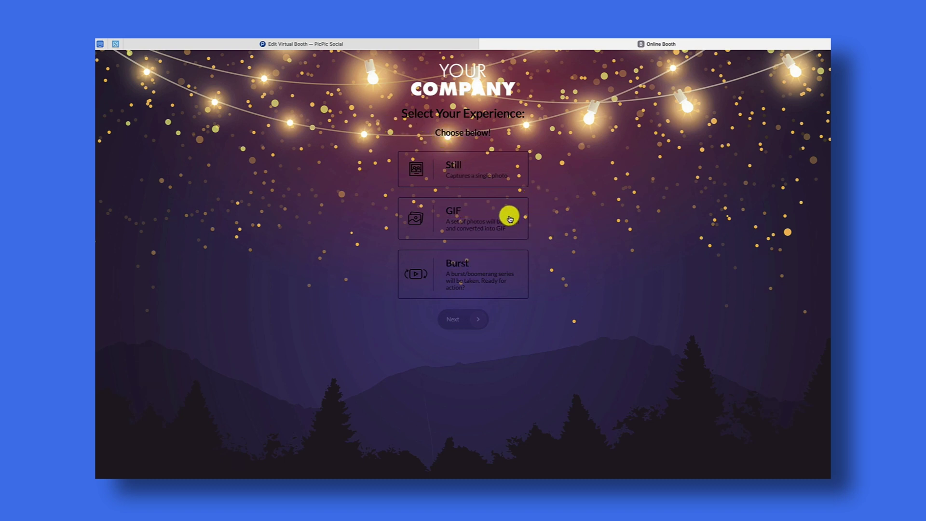
# Return to the booth's Colors & Fonts settings and set the Page Headline and Page Subheadline colors to #FFFFFF.
pyautogui.click(396, 44)
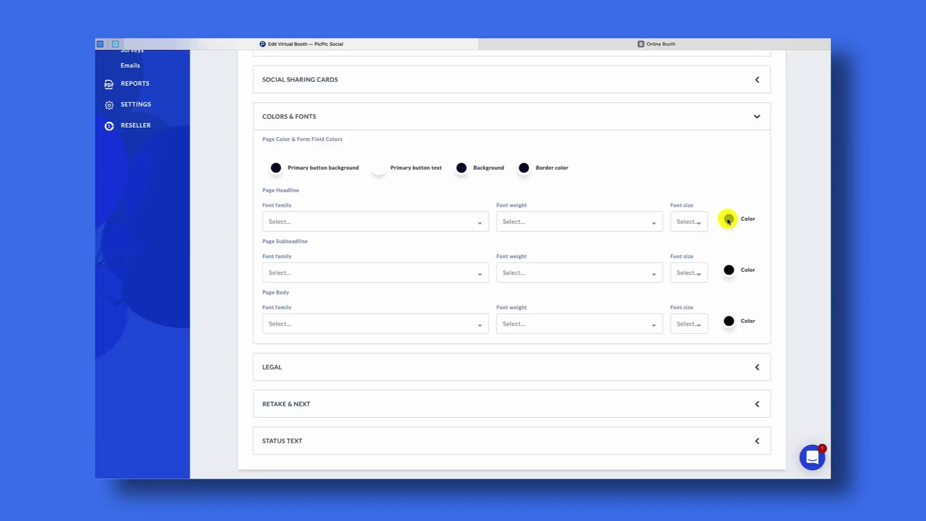
pyautogui.click(728, 220)
pyautogui.moveTo(762, 236); pyautogui.dragTo(738, 201)
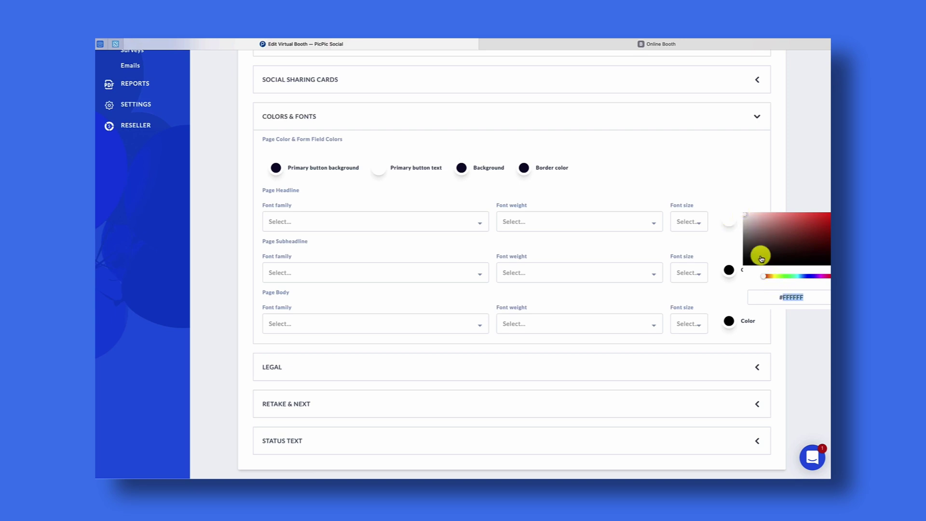
pyautogui.click(746, 193)
pyautogui.click(729, 269)
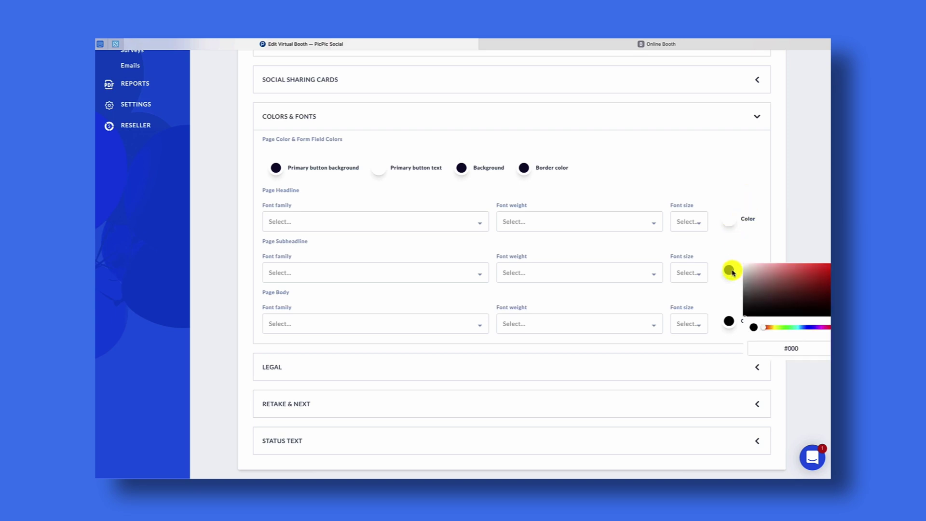
pyautogui.click(794, 347)
pyautogui.write('#FFFFFF')
pyautogui.click(779, 231)
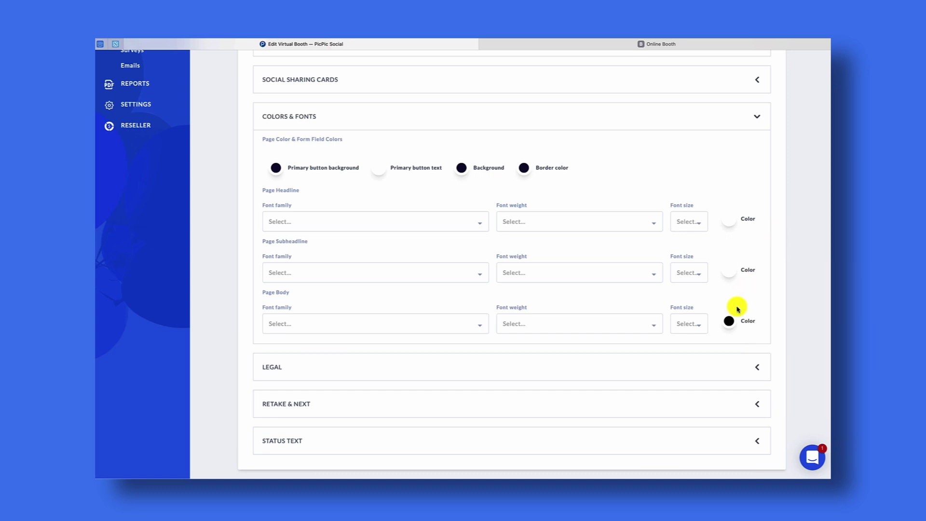
# Set the Page Body text color to #FFFFFF and save the virtual booth.
pyautogui.click(729, 321)
pyautogui.click(790, 396)
pyautogui.write('#FFFFFF')
pyautogui.click(776, 273)
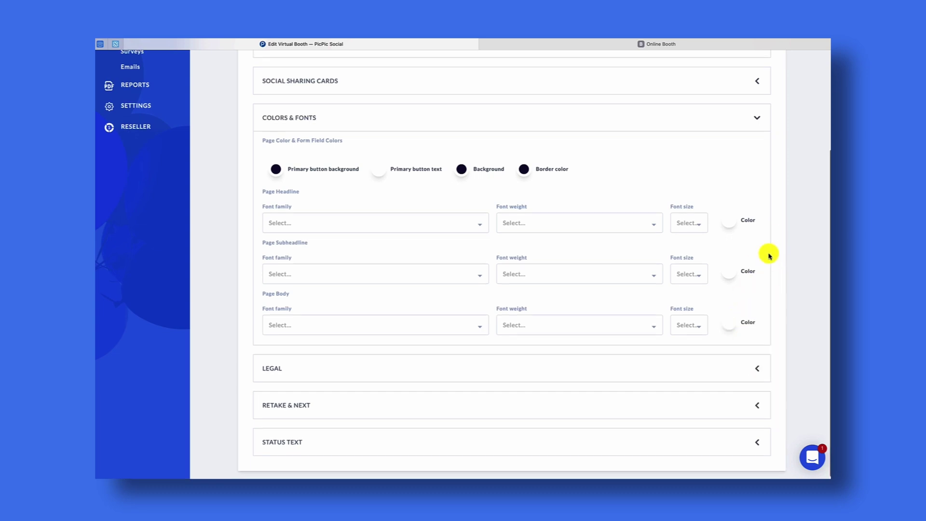
pyautogui.scroll(4, 769, 256)
pyautogui.click(770, 102)
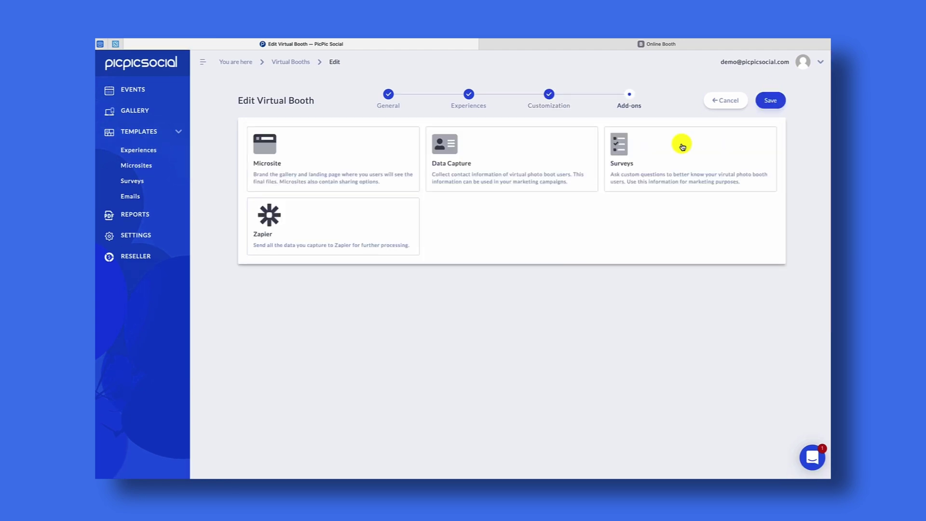
# Reload the online booth, check the text colors on the start and experience pages, and select the Burst experience.
pyautogui.click(560, 48)
pyautogui.hotkey('ctrl', 'r')
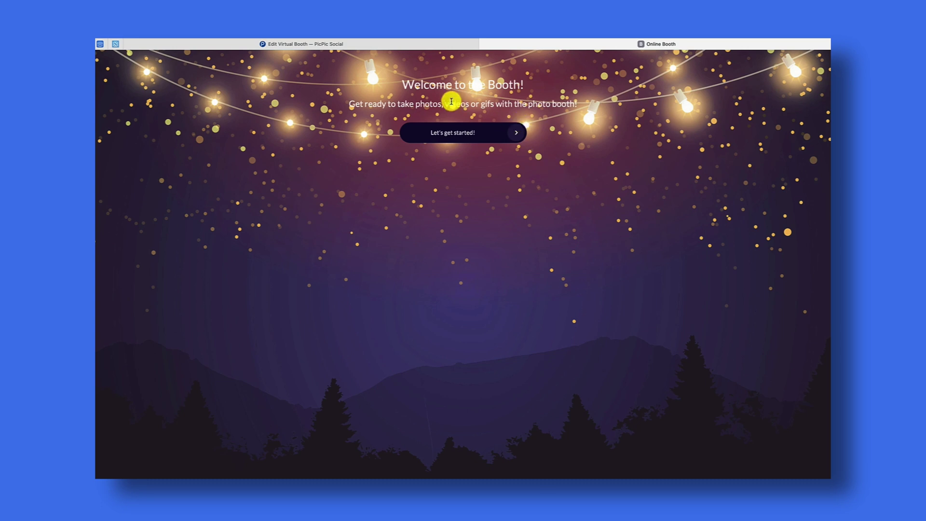
pyautogui.click(512, 136)
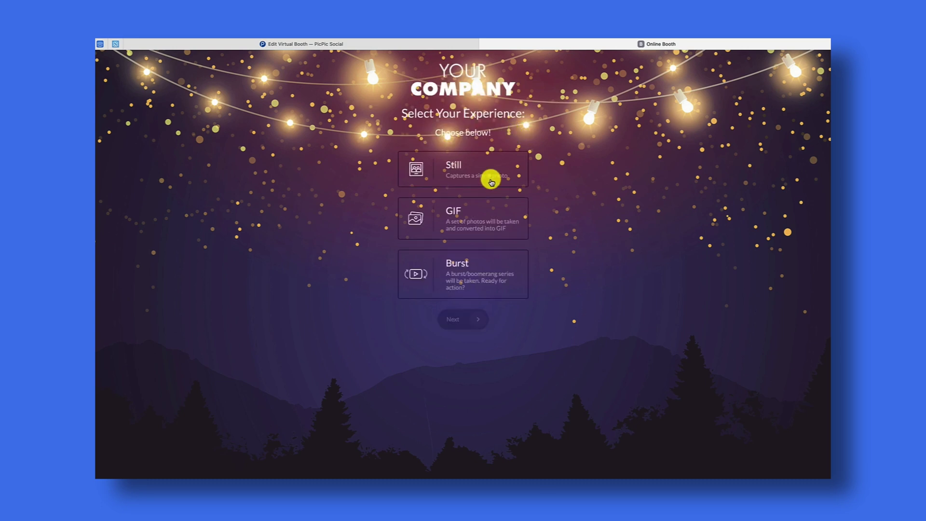
pyautogui.moveTo(438, 166); pyautogui.dragTo(508, 285)
pyautogui.click(501, 276)
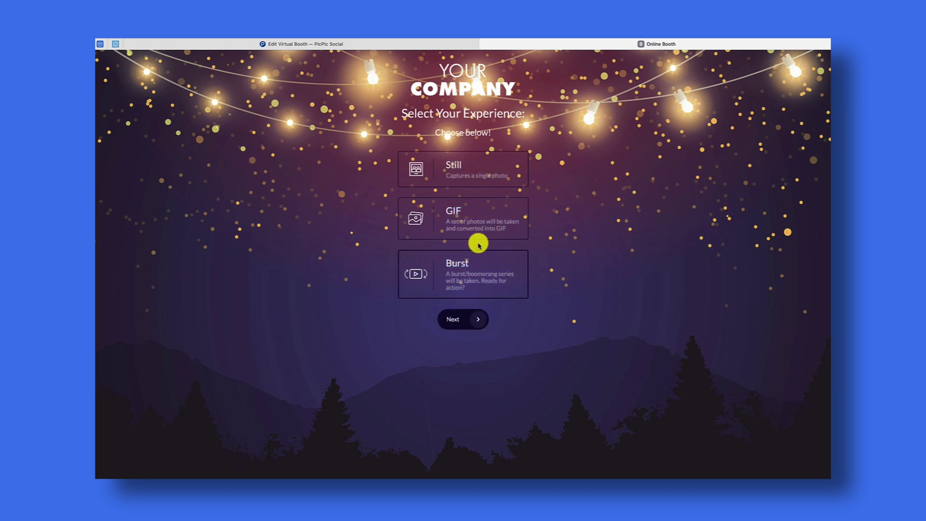
# Review the Booth customization's editable text and image settings for Start, Mode Select, Template Select, Photo and GIF.
pyautogui.click(410, 47)
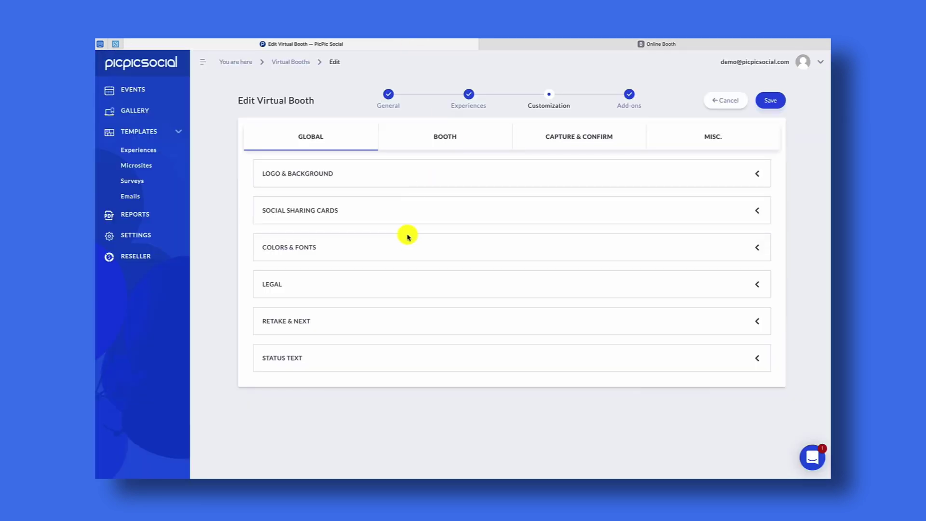
pyautogui.click(445, 137)
pyautogui.scroll(-1, 482, 232)
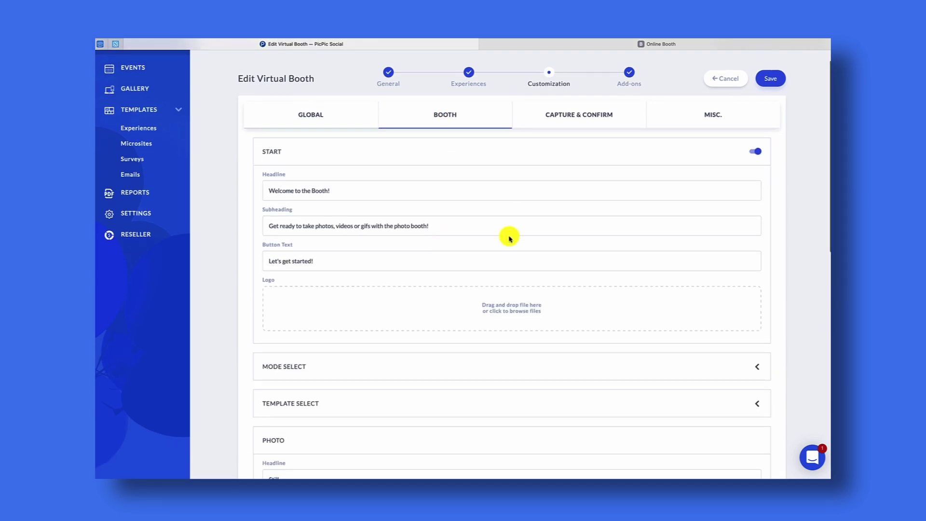
pyautogui.scroll(-4, 456, 211)
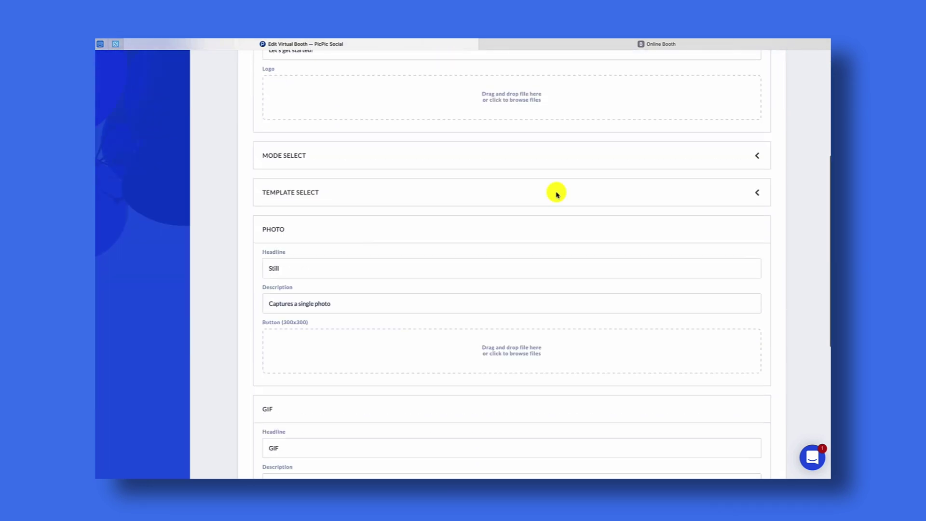
pyautogui.click(757, 156)
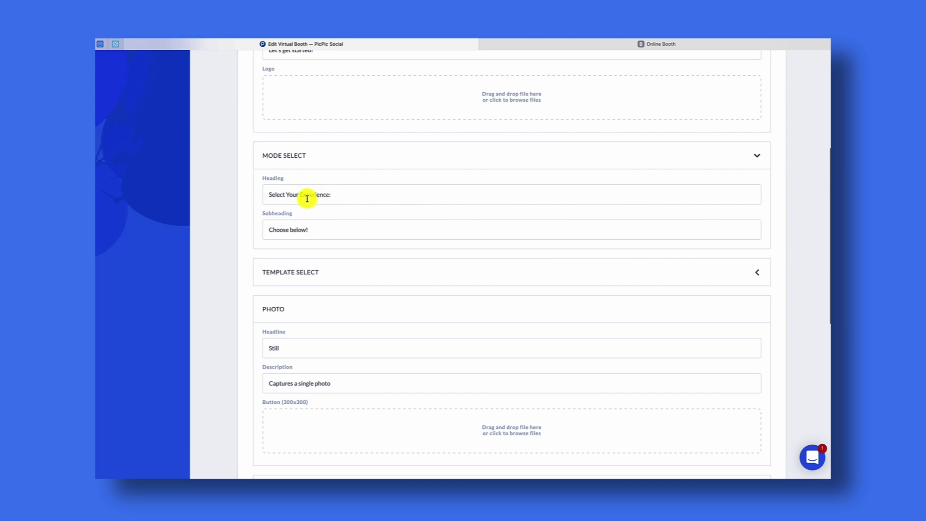
pyautogui.scroll(-3, 534, 182)
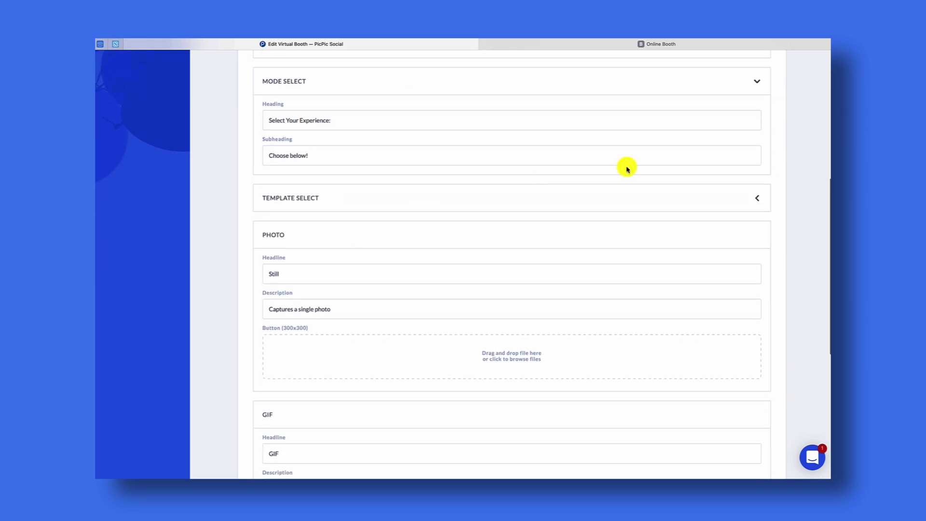
pyautogui.click(757, 200)
pyautogui.scroll(-2, 487, 272)
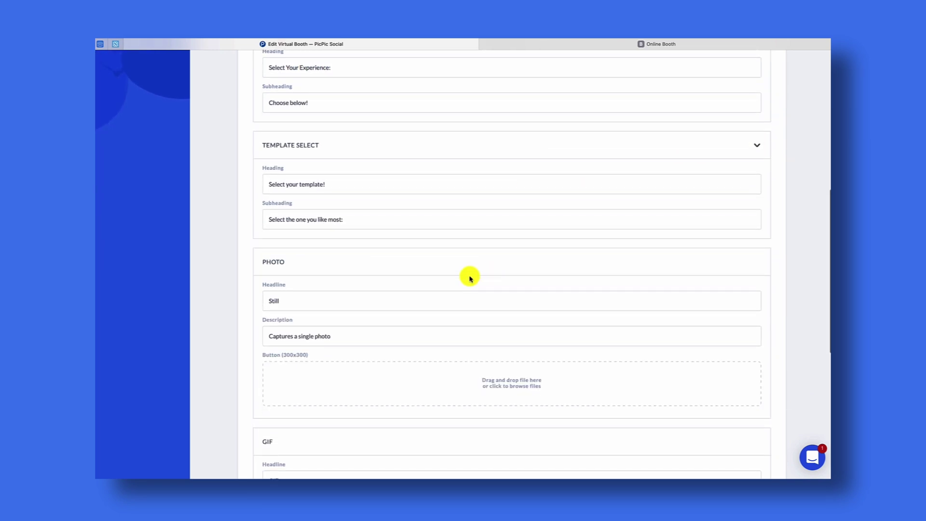
pyautogui.scroll(-3, 343, 297)
pyautogui.scroll(-10, 325, 312)
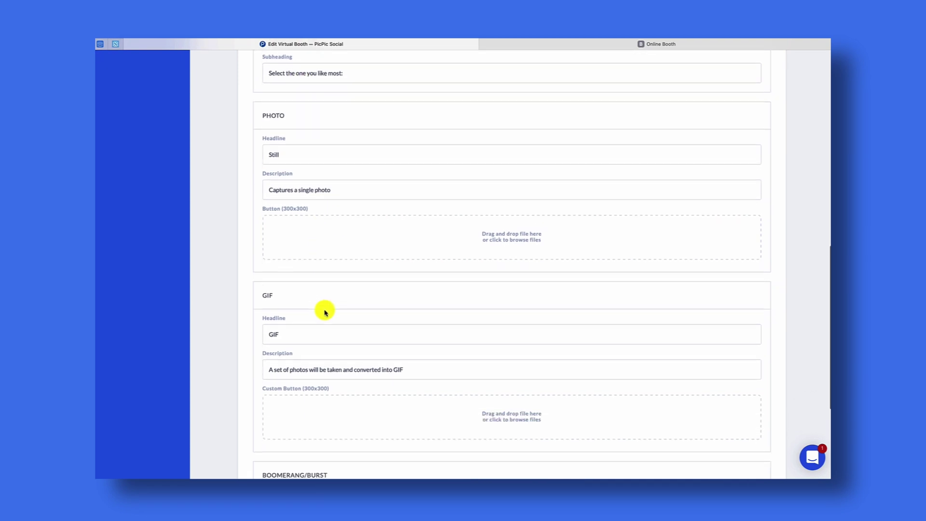
pyautogui.scroll(15, 372, 266)
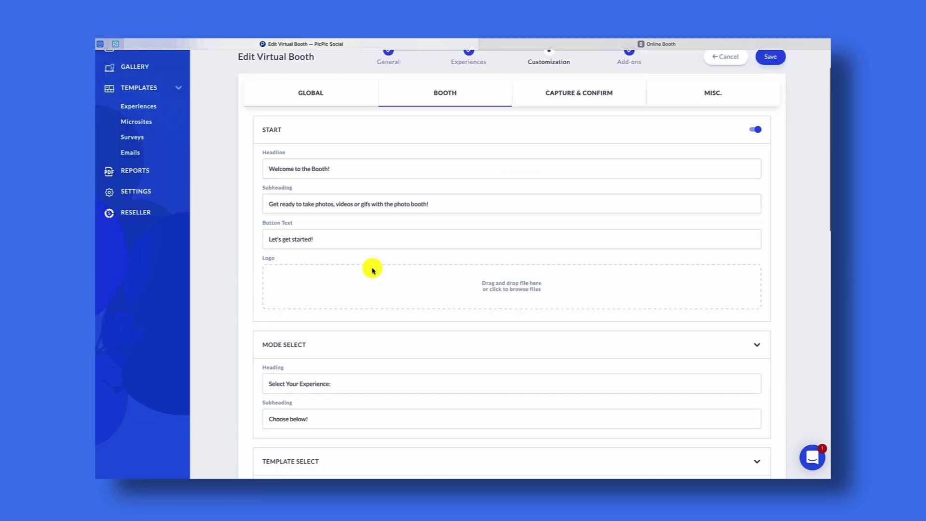
pyautogui.scroll(-3, 372, 269)
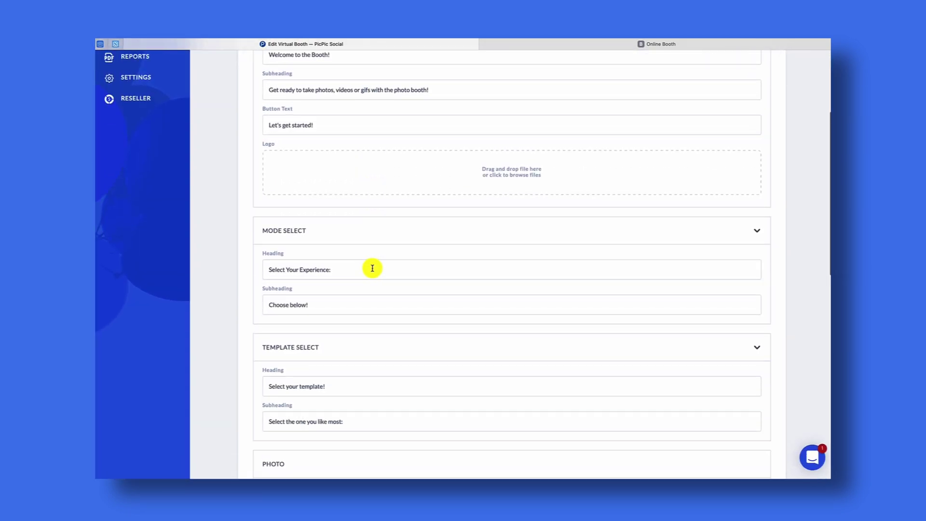
pyautogui.scroll(-7, 372, 268)
pyautogui.scroll(10, 378, 347)
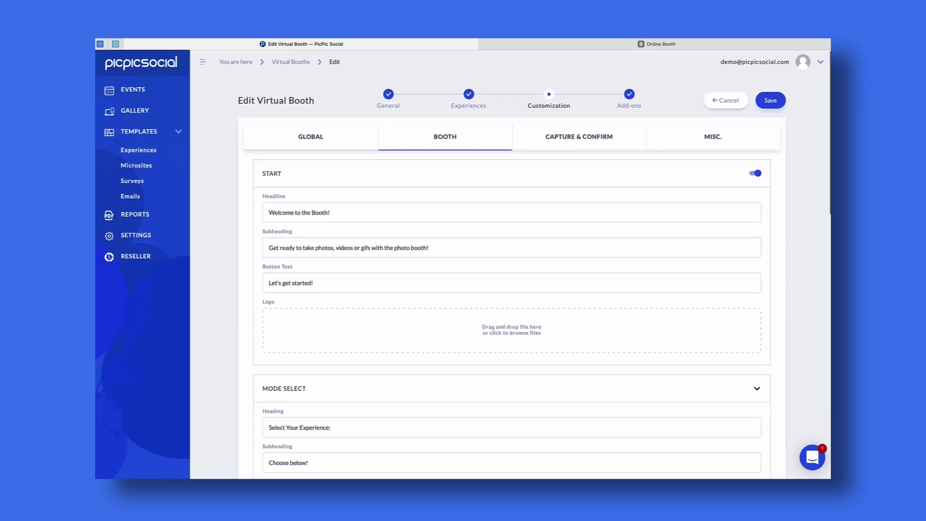
# In the online booth, select the Still experience and continue to the template selection page.
pyautogui.click(575, 44)
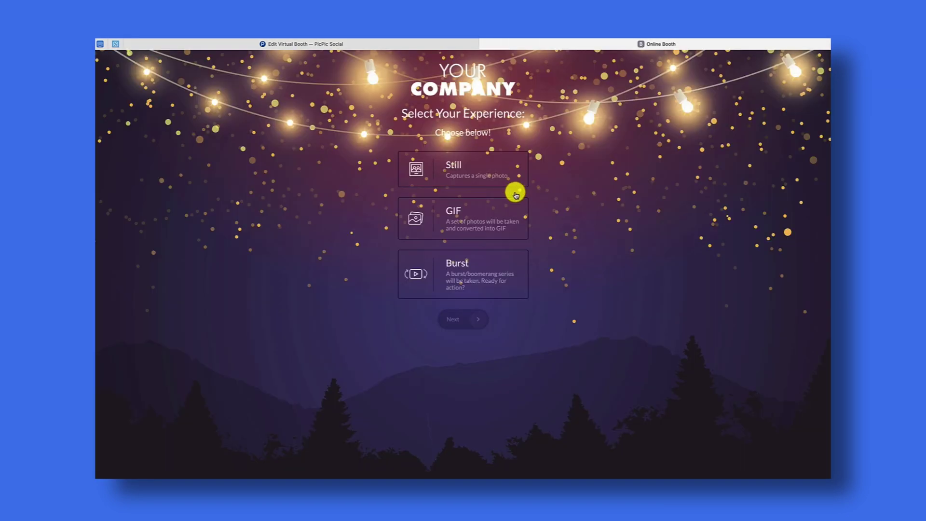
pyautogui.click(473, 176)
pyautogui.click(475, 320)
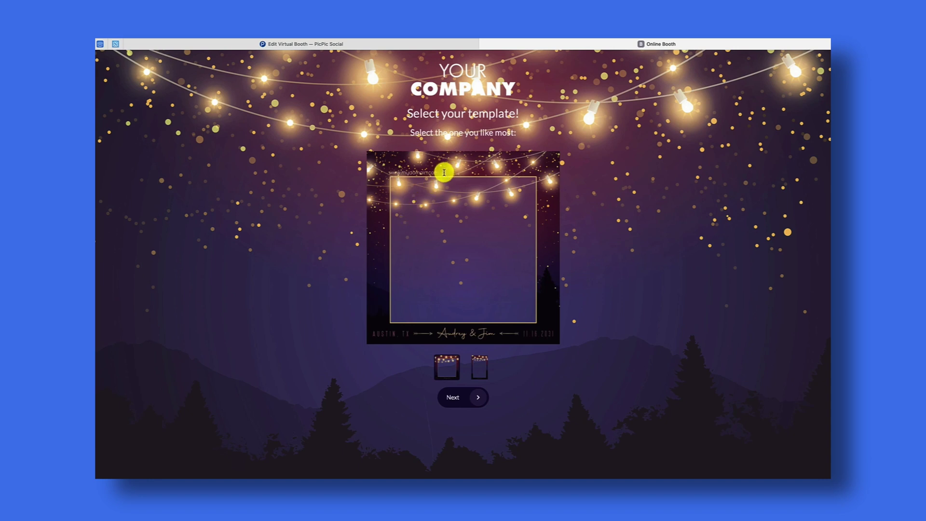
# Replace the square Still experience's template preview image with Square - preview.jpg and save the experience and virtual booth.
pyautogui.click(361, 43)
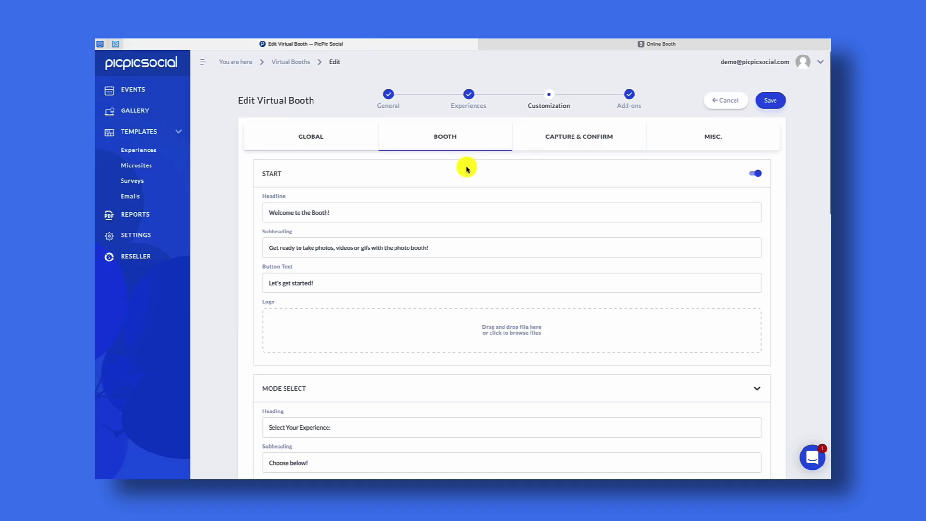
pyautogui.click(467, 96)
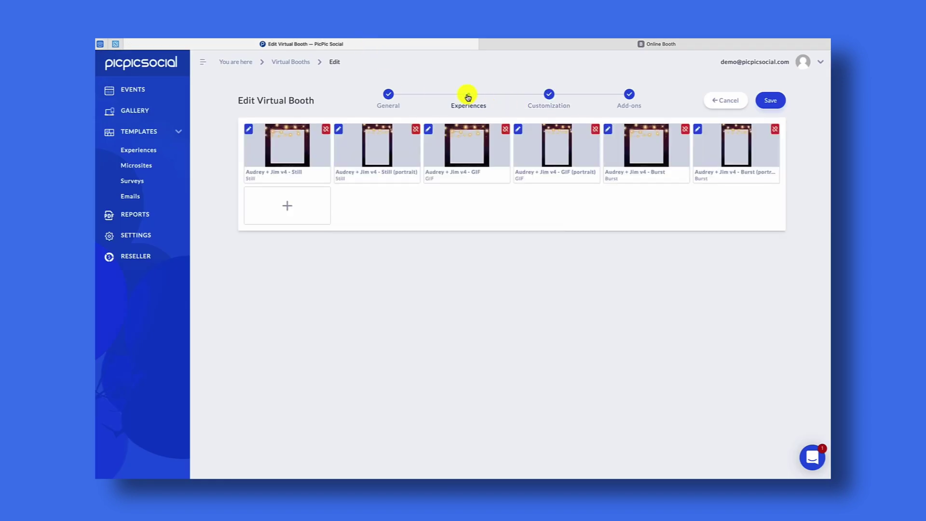
pyautogui.click(249, 131)
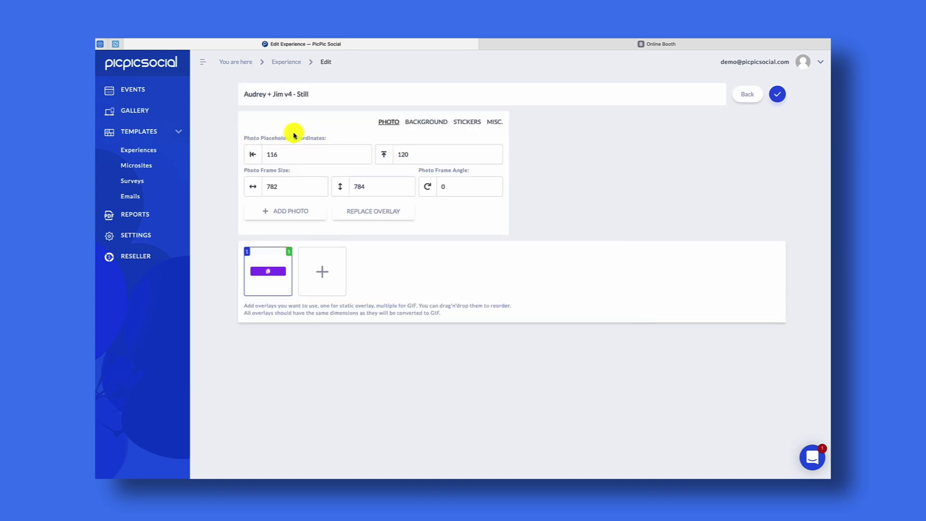
pyautogui.click(494, 122)
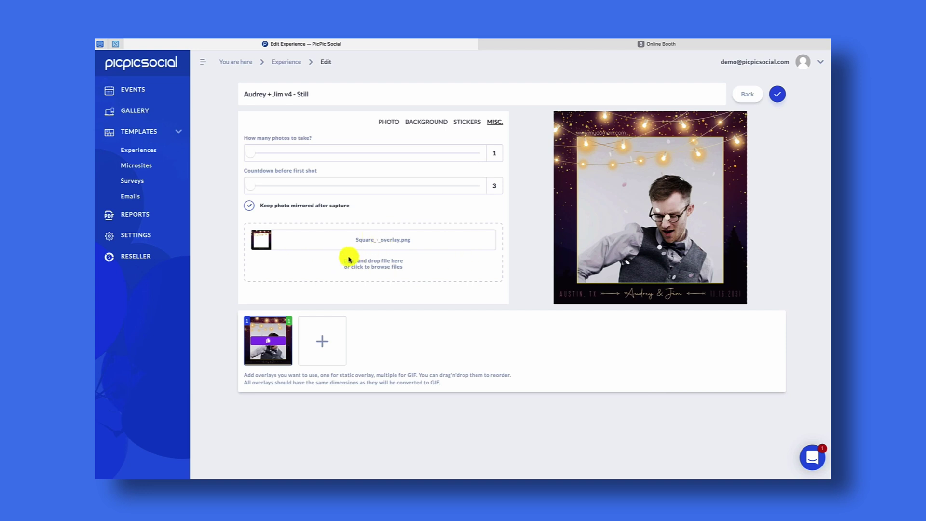
pyautogui.click(294, 244)
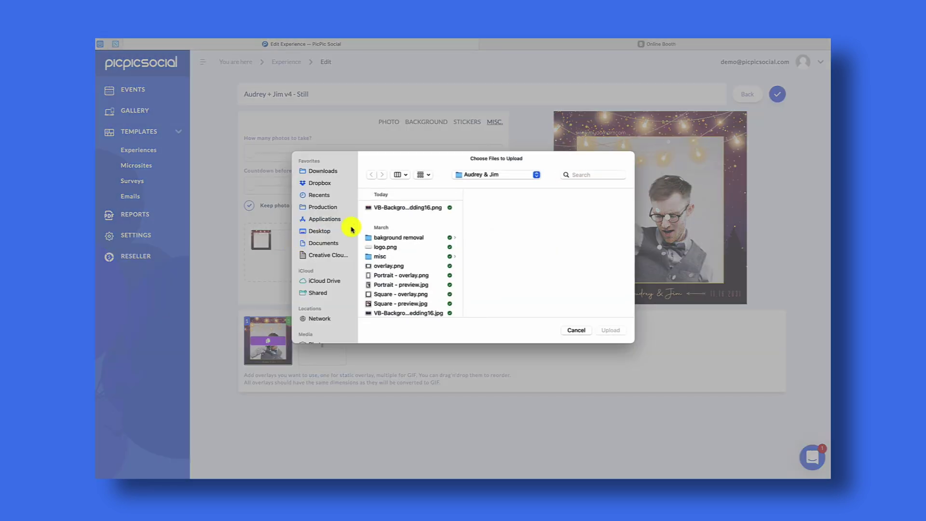
pyautogui.click(408, 299)
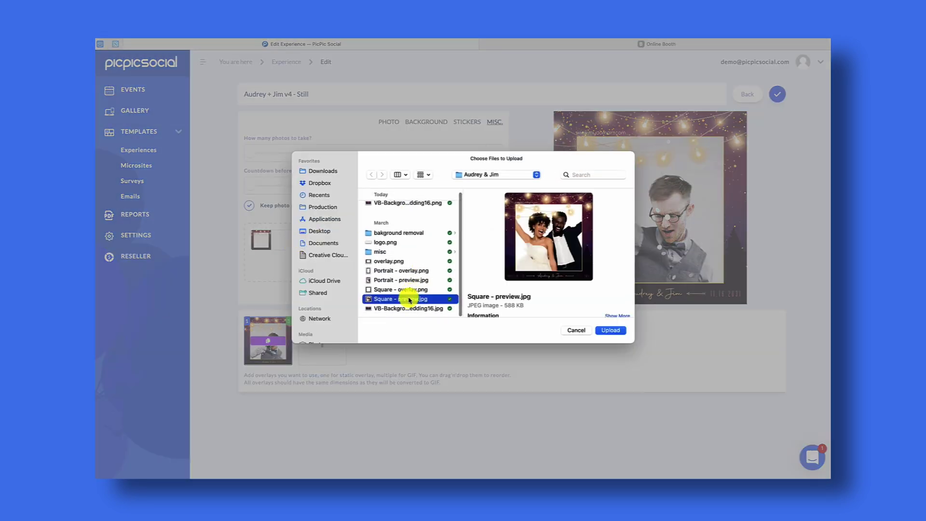
pyautogui.click(610, 328)
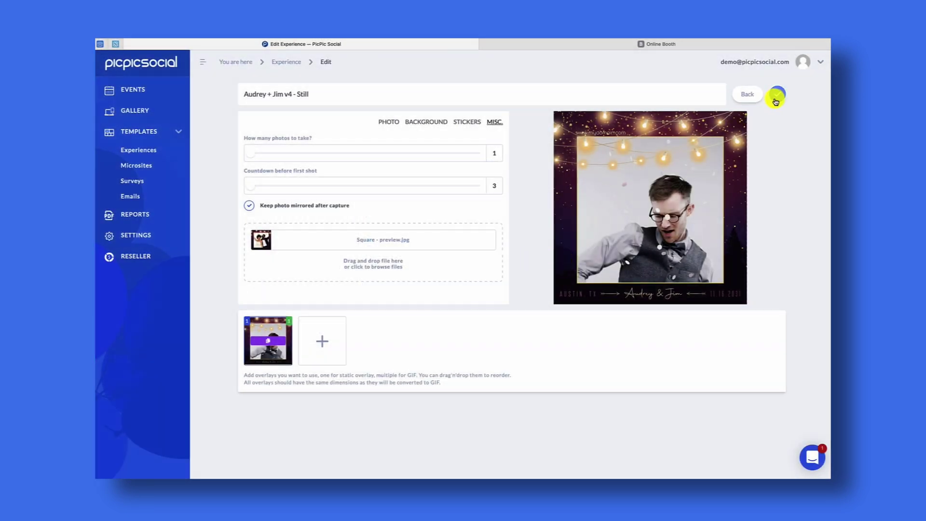
pyautogui.click(743, 99)
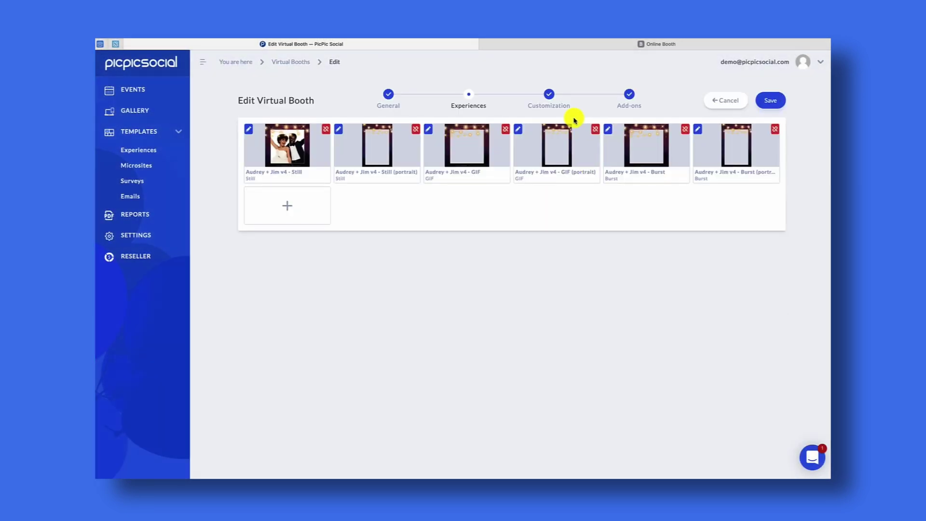
pyautogui.click(767, 100)
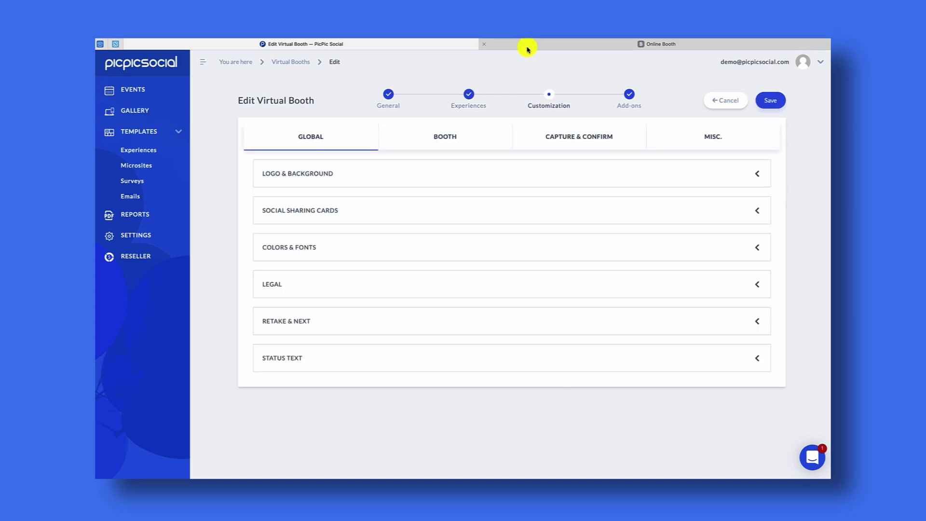
# Reload the online booth, choose the Still experience, and compare the square and portrait template previews.
pyautogui.click(530, 44)
pyautogui.press('super+r')
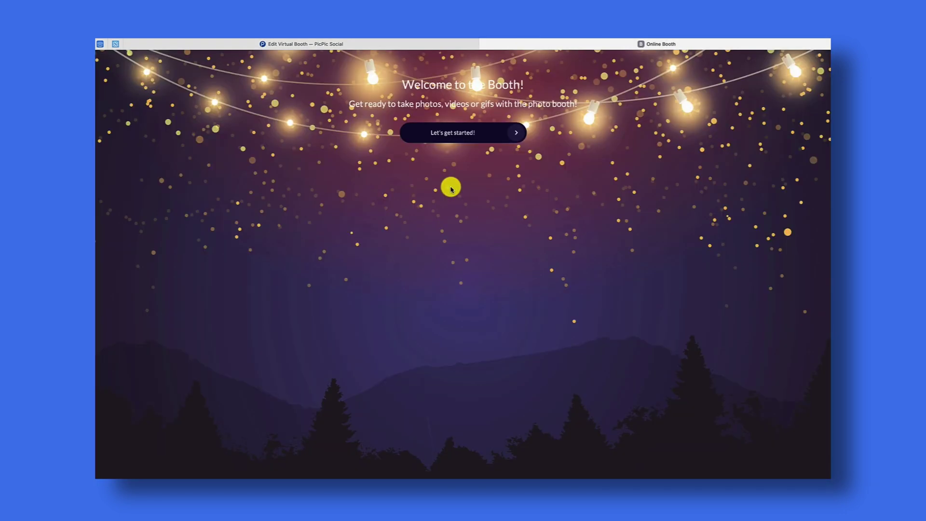
pyautogui.click(474, 133)
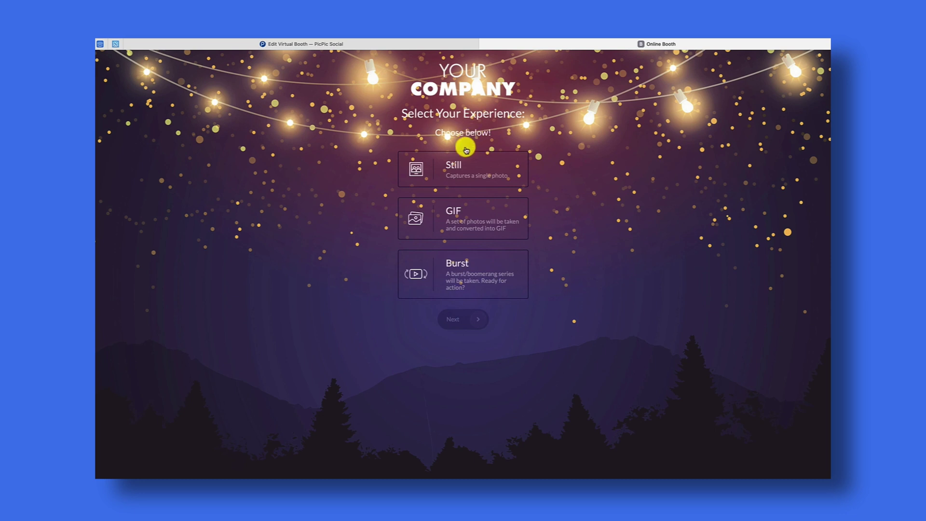
pyautogui.click(455, 168)
pyautogui.click(462, 316)
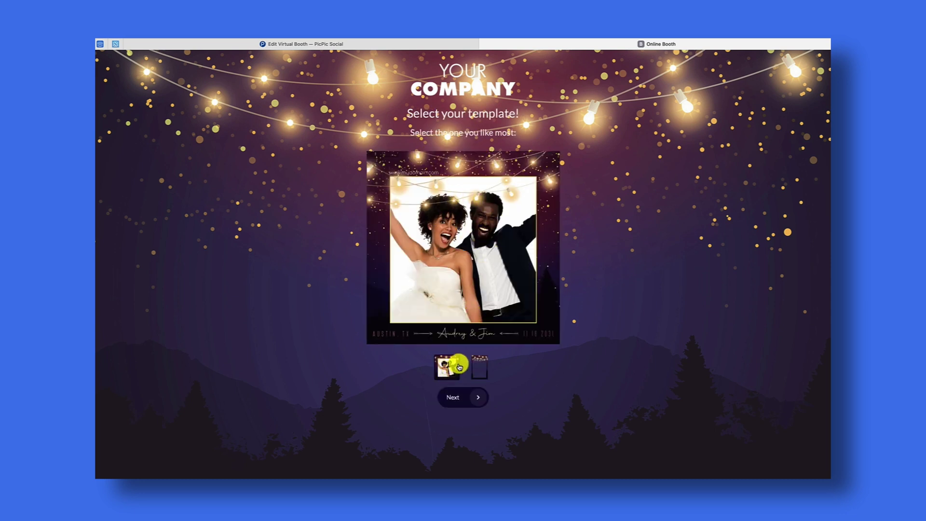
pyautogui.click(481, 366)
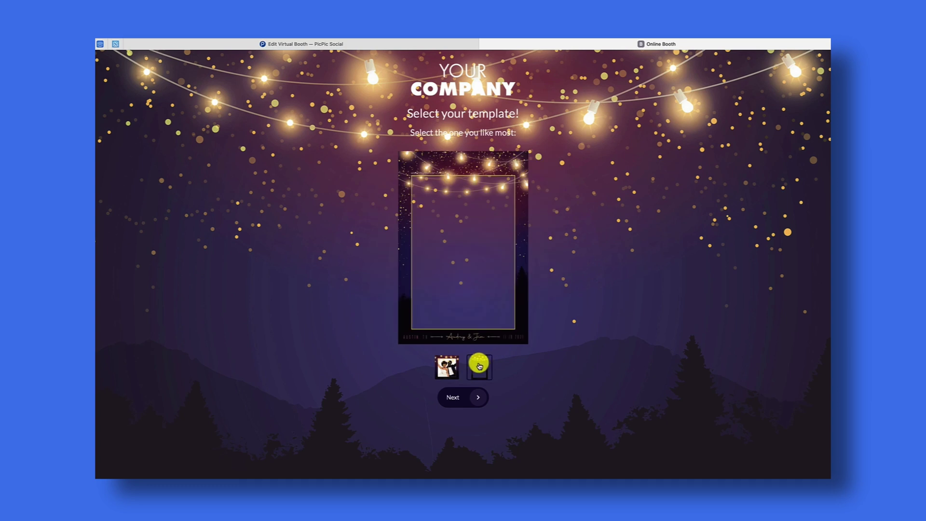
pyautogui.click(448, 366)
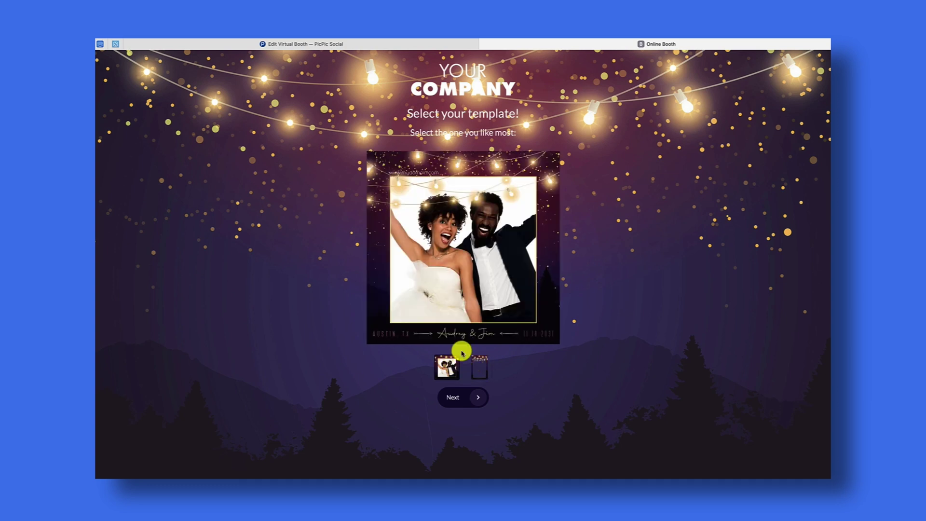
# Take a test photo with the square template, save it, and view it on its sharing page.
pyautogui.click(456, 396)
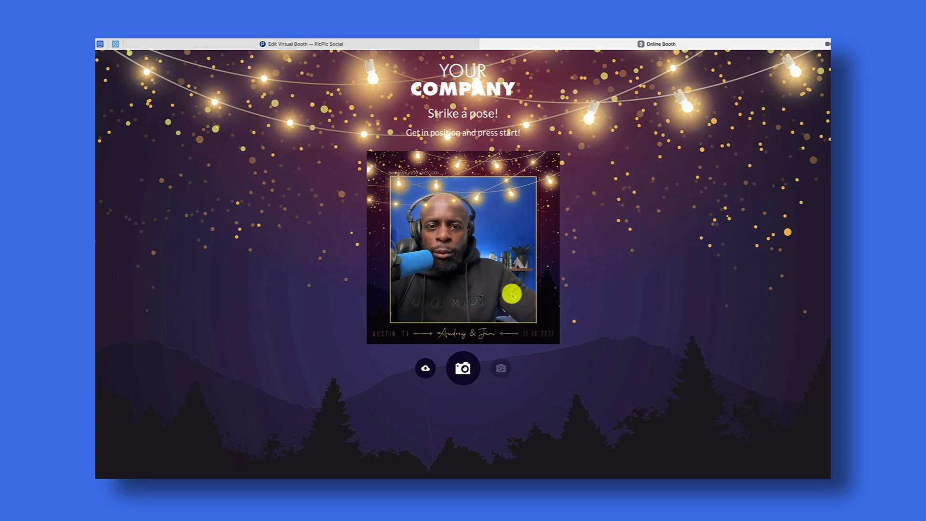
pyautogui.click(453, 369)
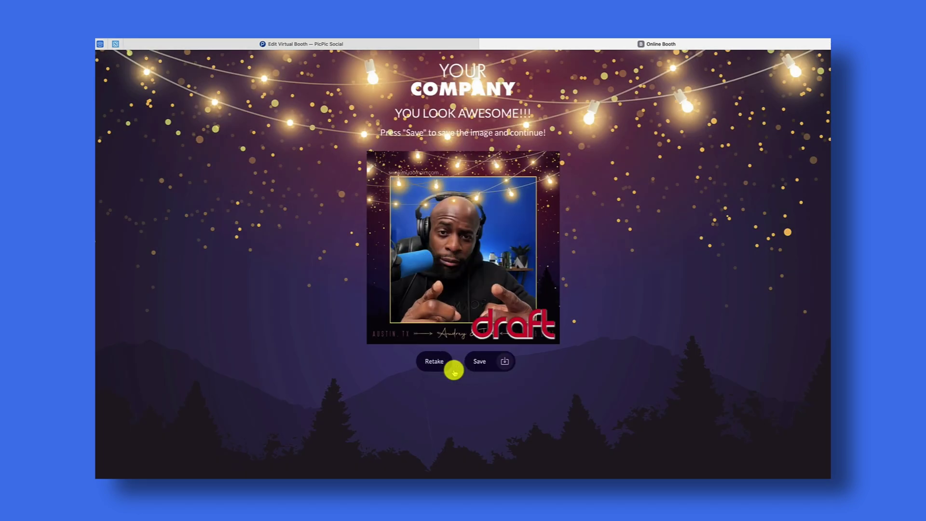
pyautogui.click(482, 362)
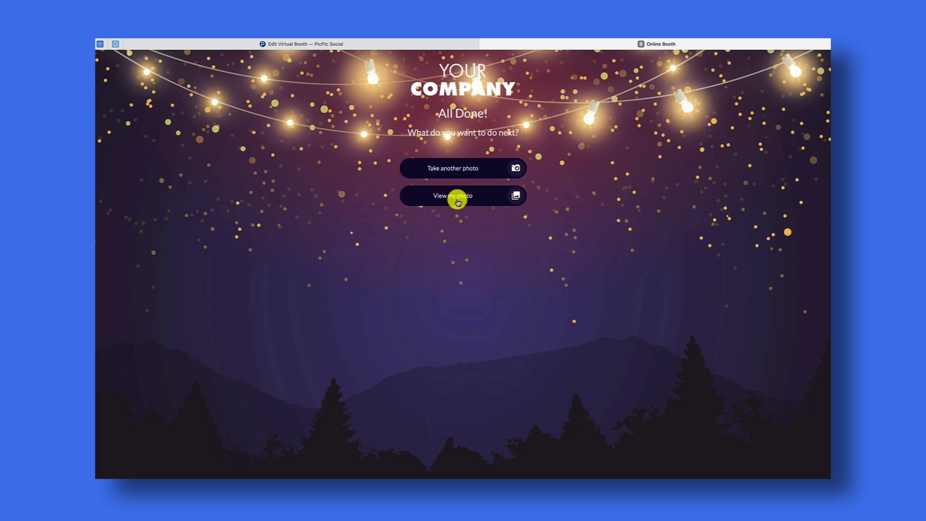
pyautogui.click(458, 202)
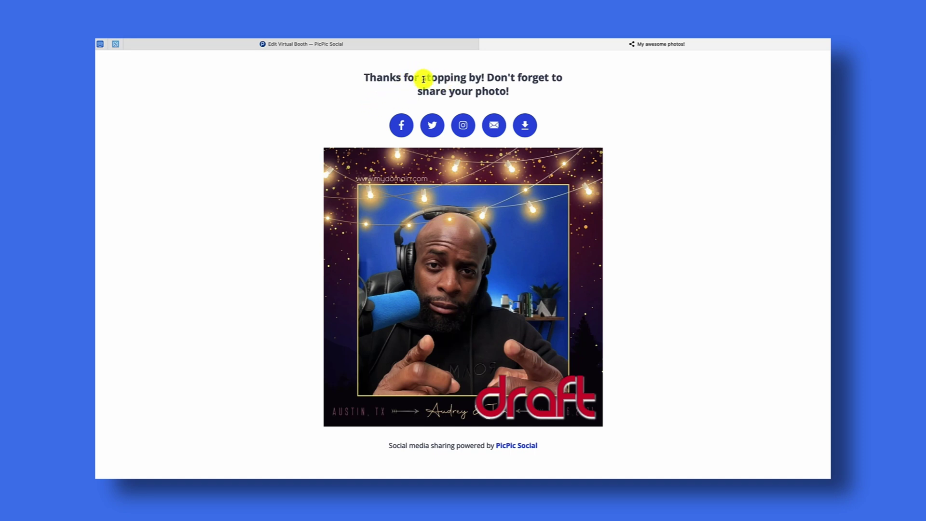
# Add a new microsite template from the virtual booth's Microsite add-on, named with the couple's names and "Microsite v4".
pyautogui.click(386, 45)
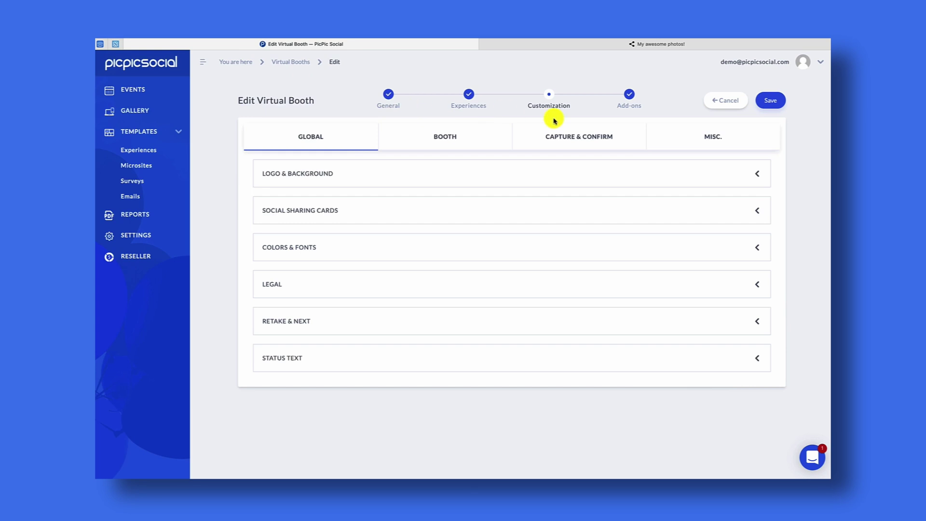
pyautogui.click(629, 96)
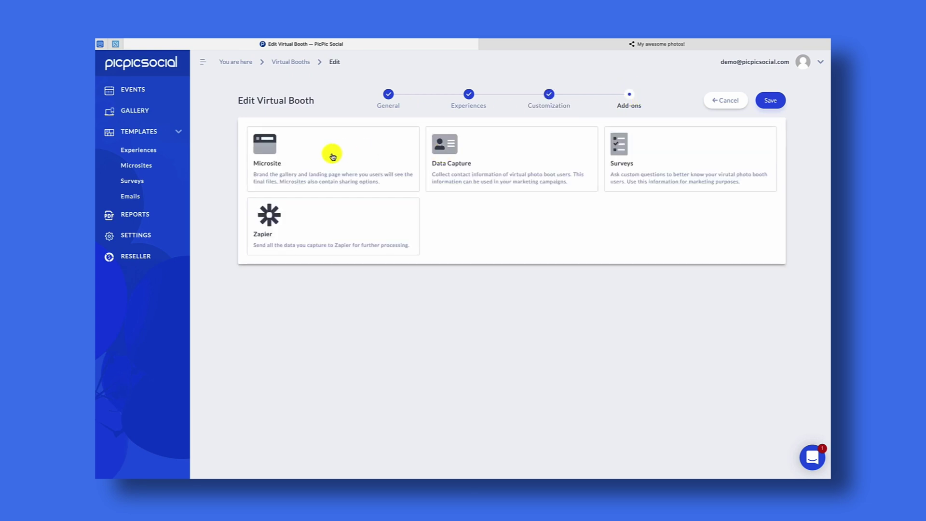
pyautogui.click(304, 161)
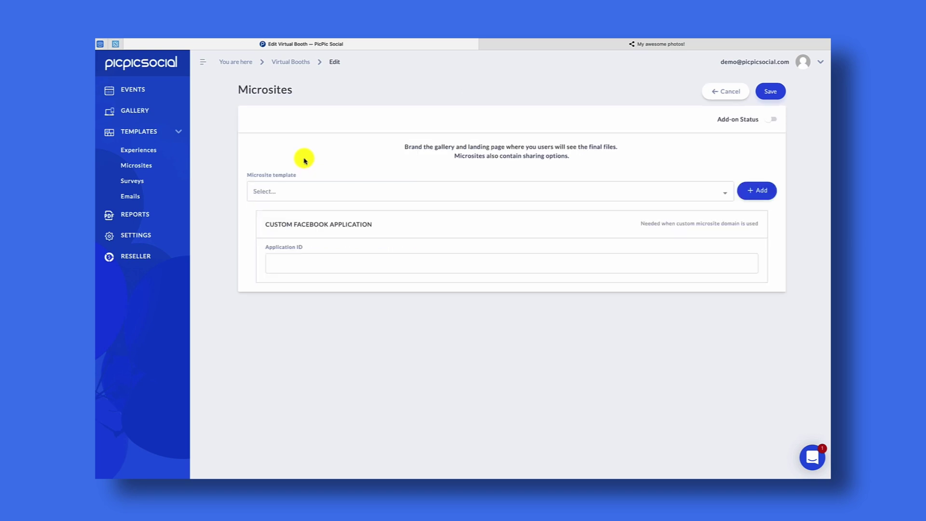
pyautogui.click(768, 191)
pyautogui.click(489, 162)
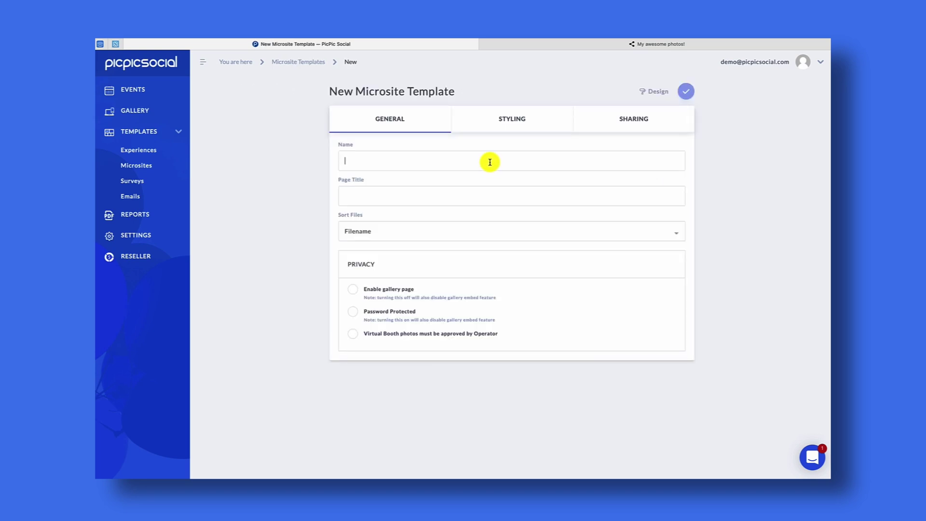
pyautogui.write('Audrey + Jim Microsite')
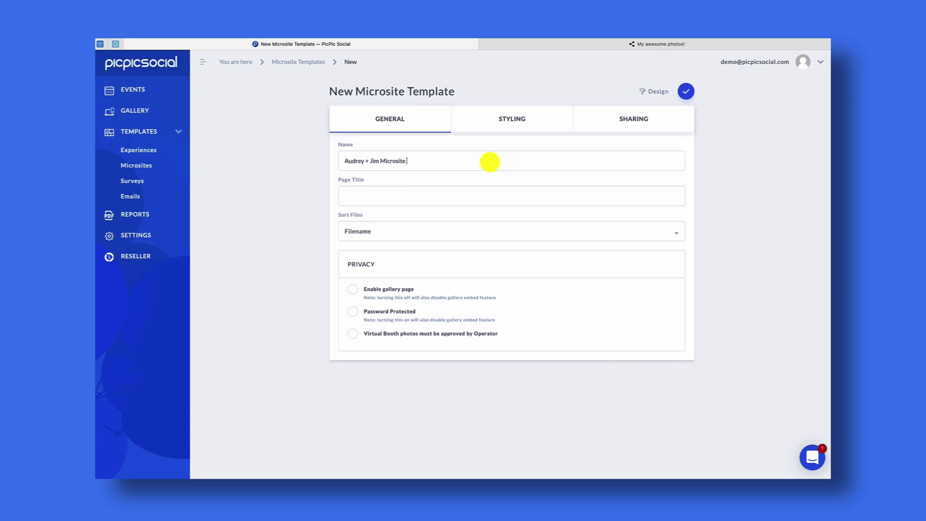
# Set the microsite's page title to the couple's names plus "Wedding Photo Booth" and sort its files by Most Recent.
pyautogui.hotkey('ctrl', 'a')
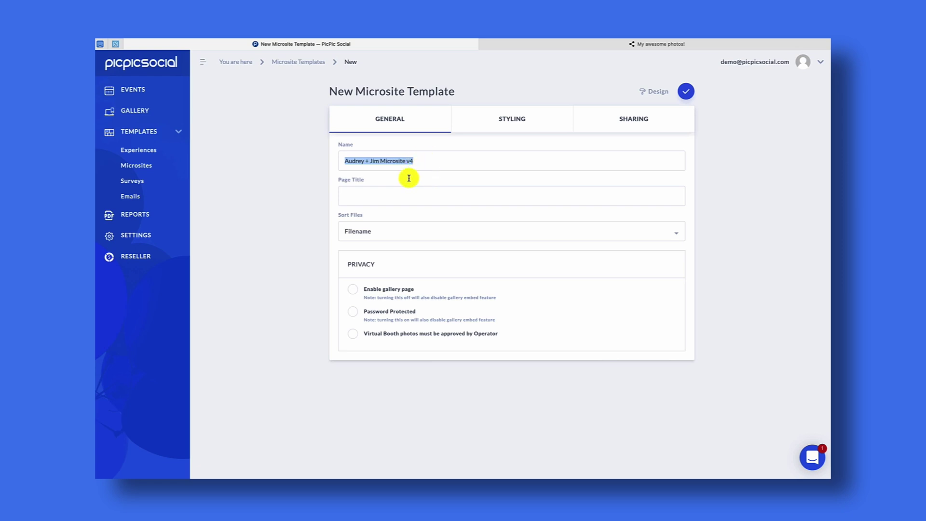
pyautogui.click(394, 196)
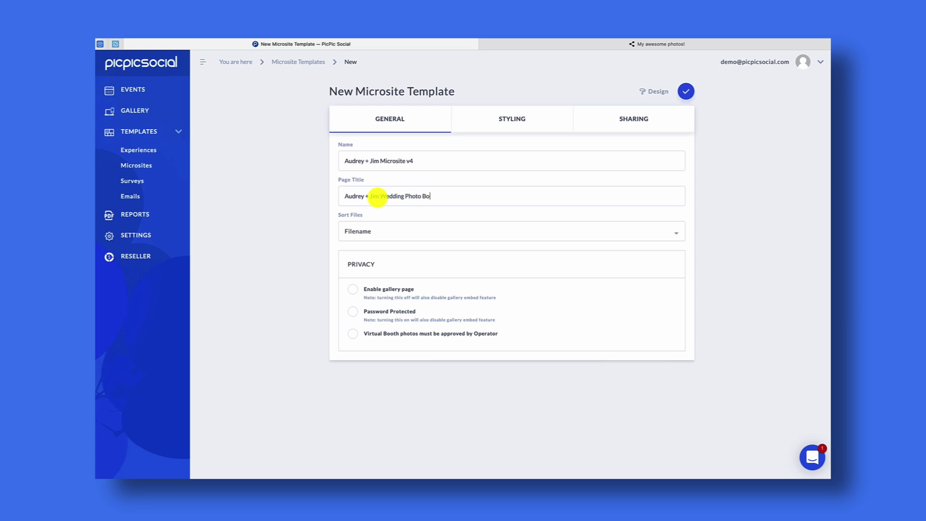
pyautogui.click(375, 232)
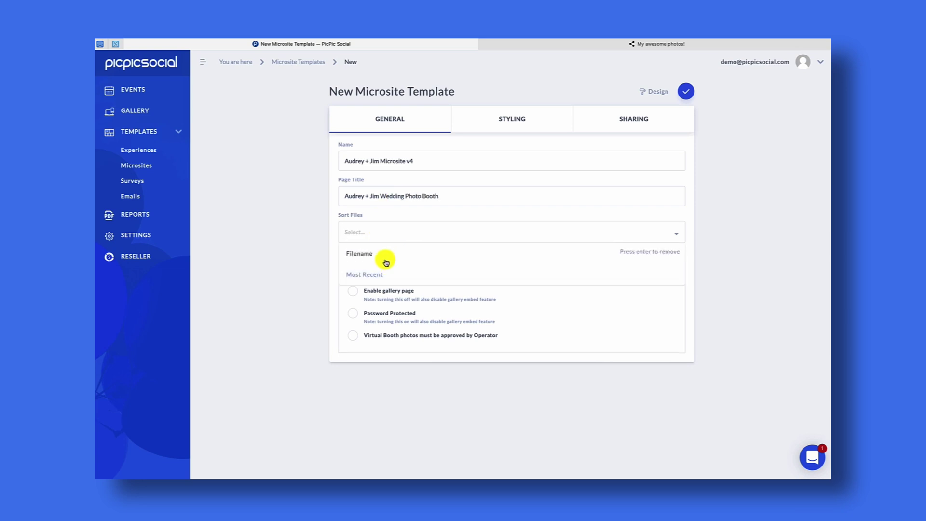
pyautogui.click(315, 262)
pyautogui.click(377, 233)
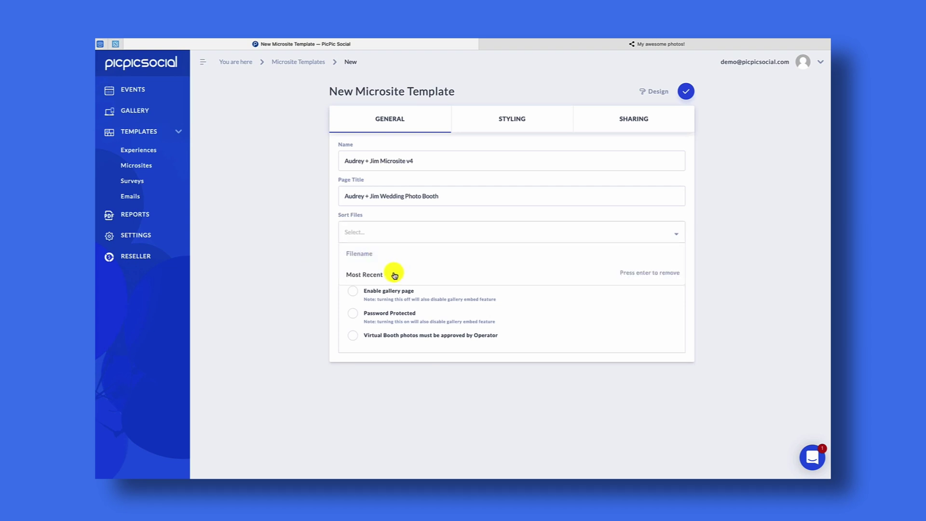
pyautogui.click(380, 274)
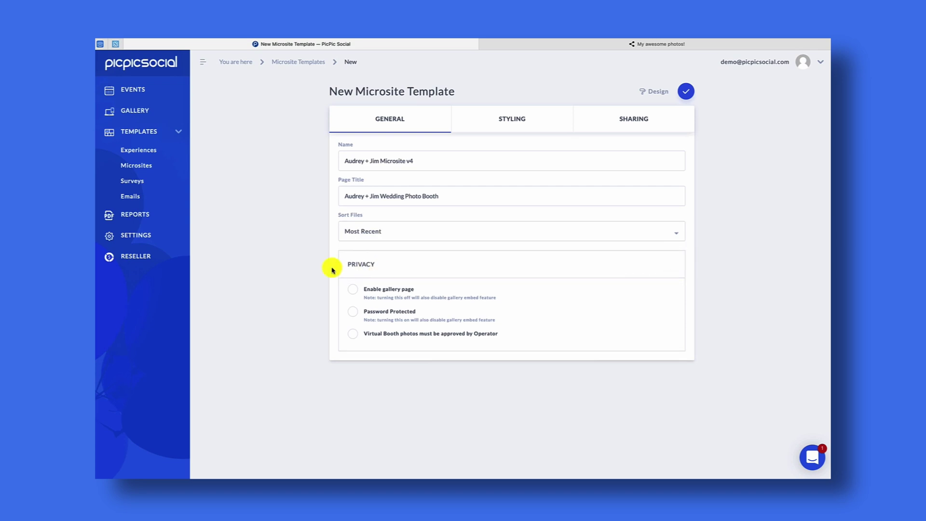
# Enable the microsite's gallery page and full gallery link, and save the microsite template and virtual booth.
pyautogui.click(353, 289)
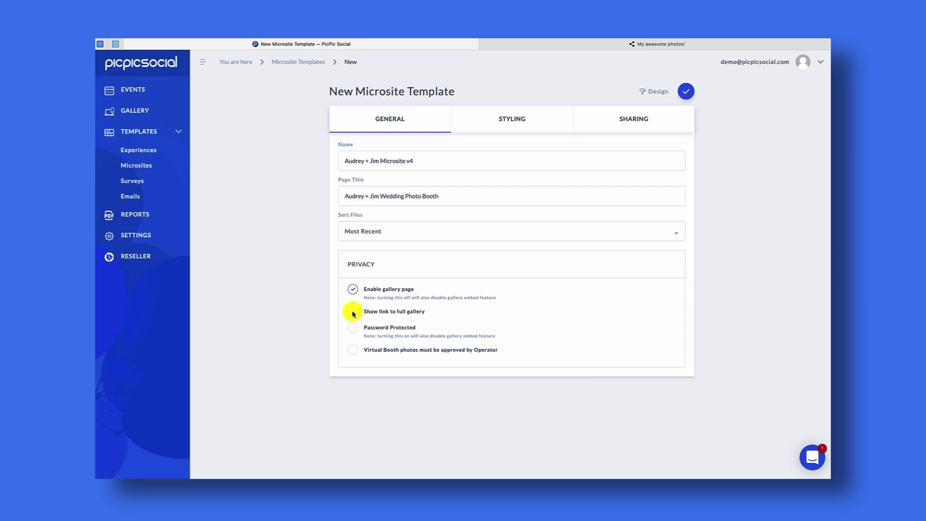
pyautogui.click(353, 312)
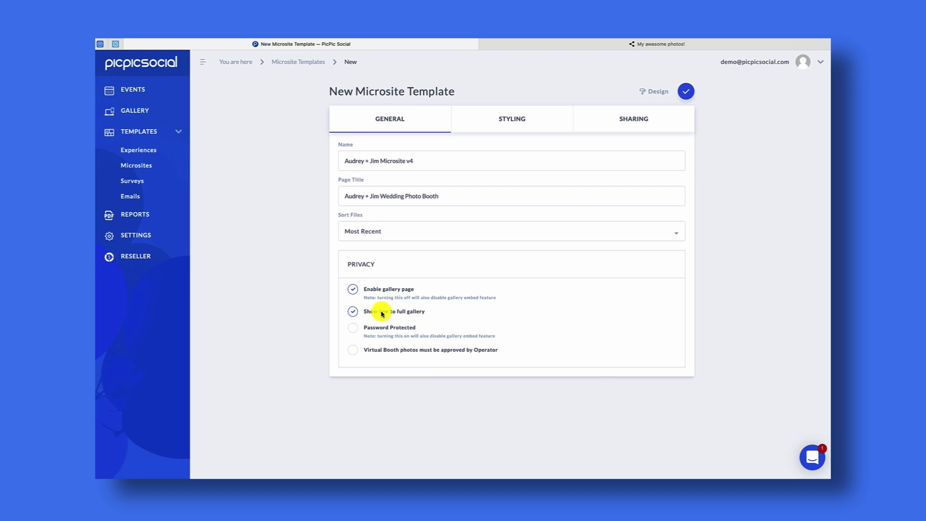
pyautogui.click(685, 92)
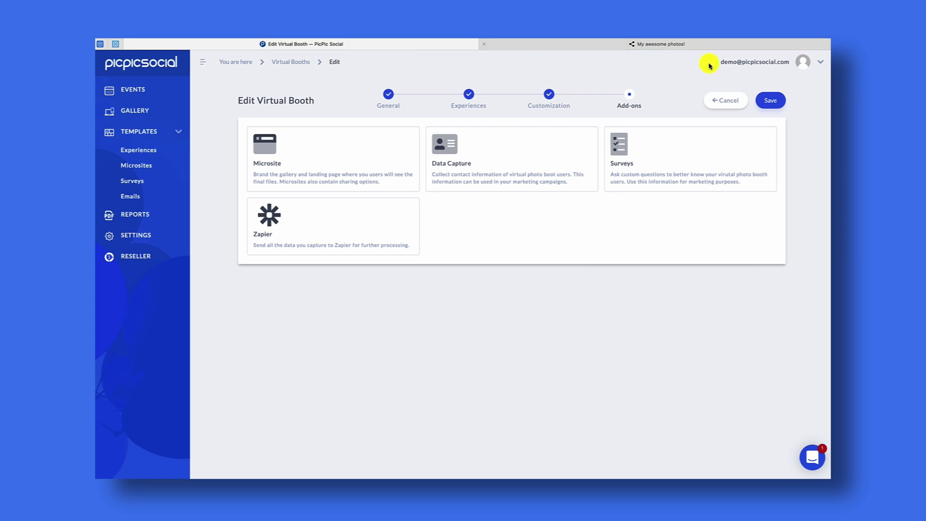
pyautogui.click(773, 102)
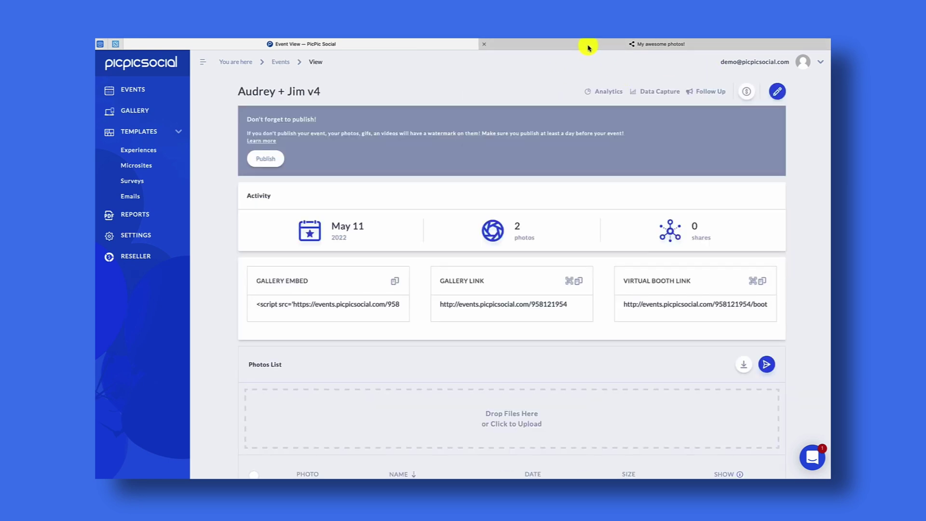
# Check the updated photo sharing page, open its full gallery, and return to the single photo.
pyautogui.click(589, 44)
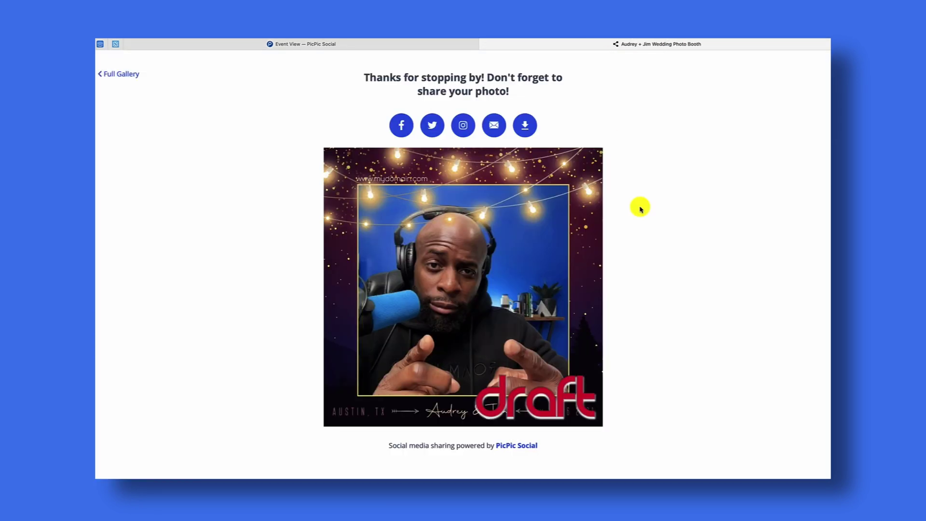
pyautogui.click(120, 76)
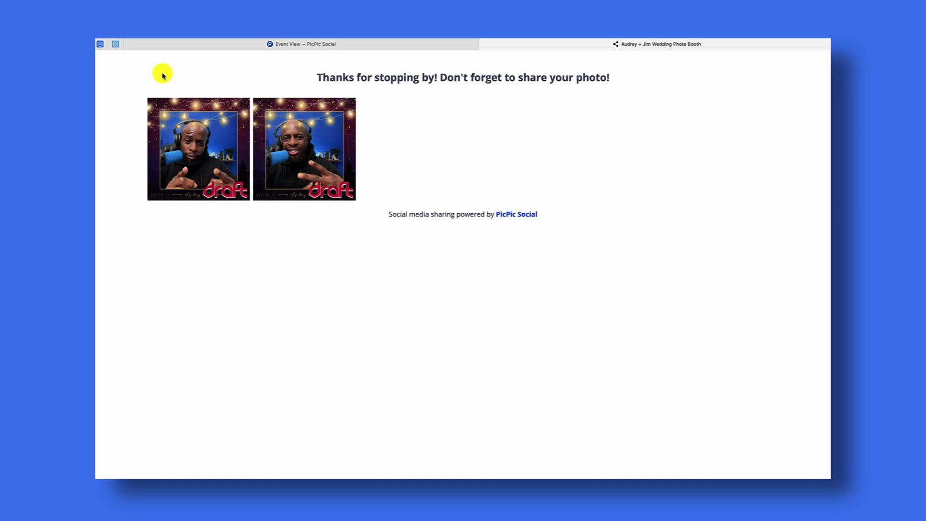
pyautogui.hotkey('alt', 'Left')
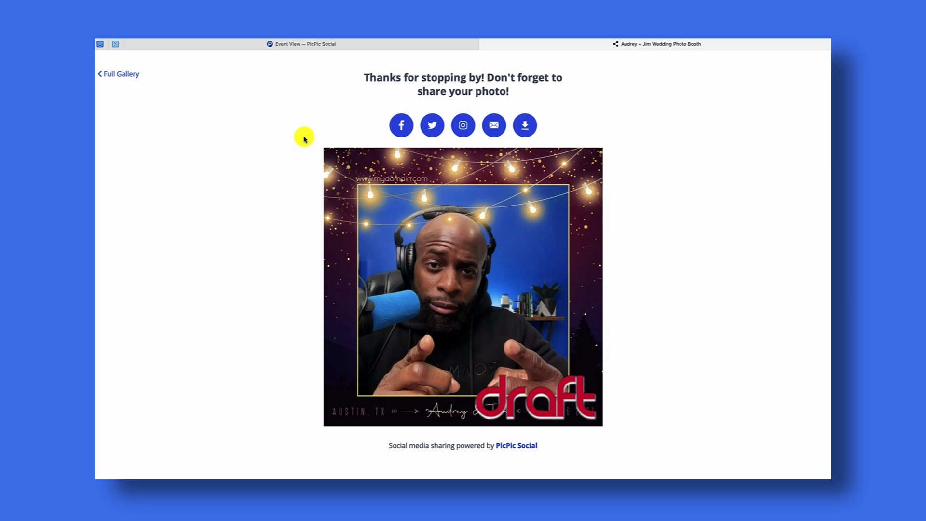
# Return to the event, edit its virtual booth, and open the Microsites add-on's assigned template for editing.
pyautogui.click(305, 44)
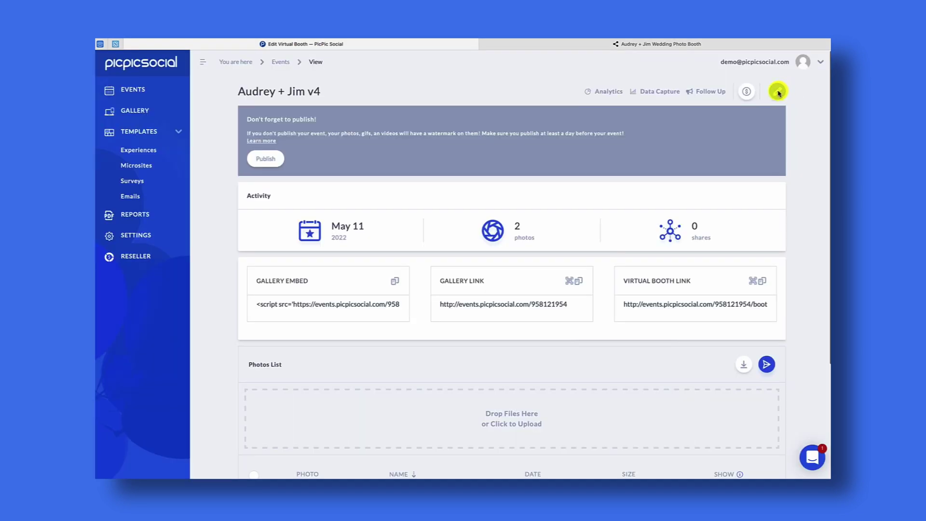
pyautogui.click(777, 92)
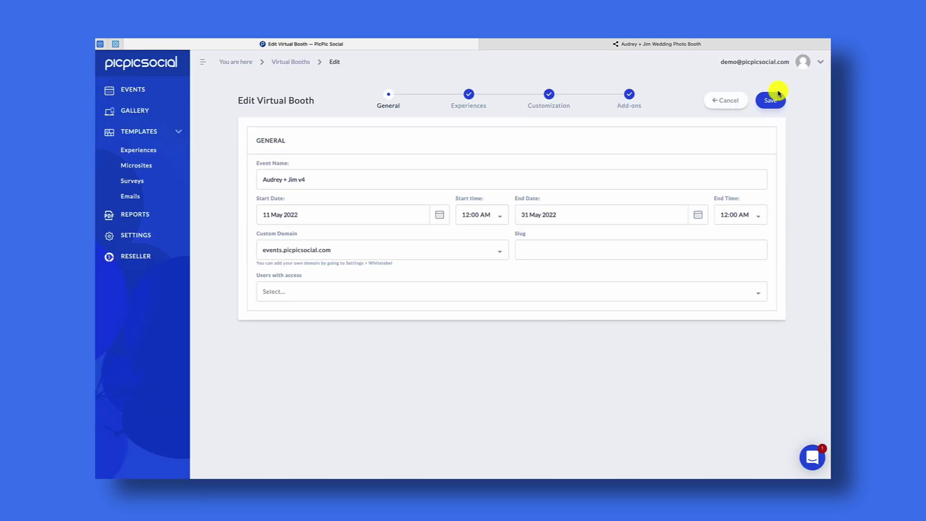
pyautogui.click(629, 95)
pyautogui.click(305, 176)
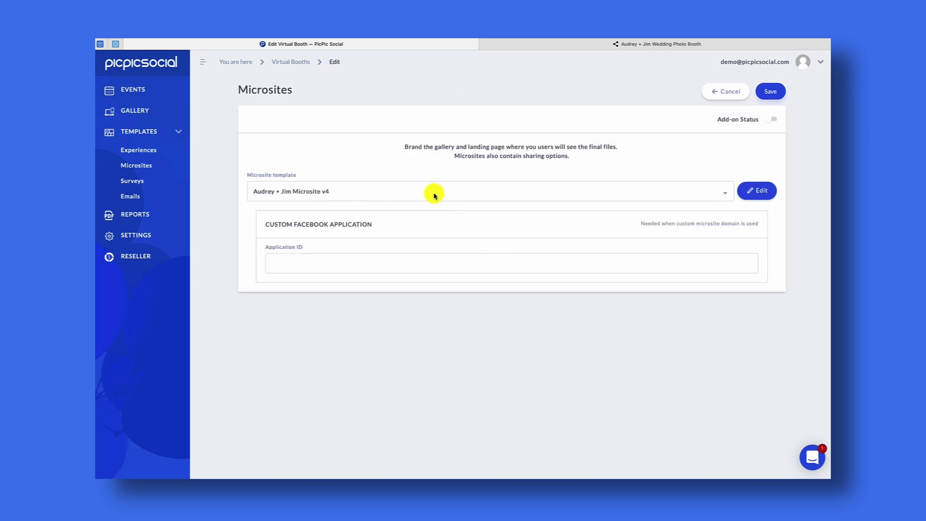
pyautogui.click(760, 194)
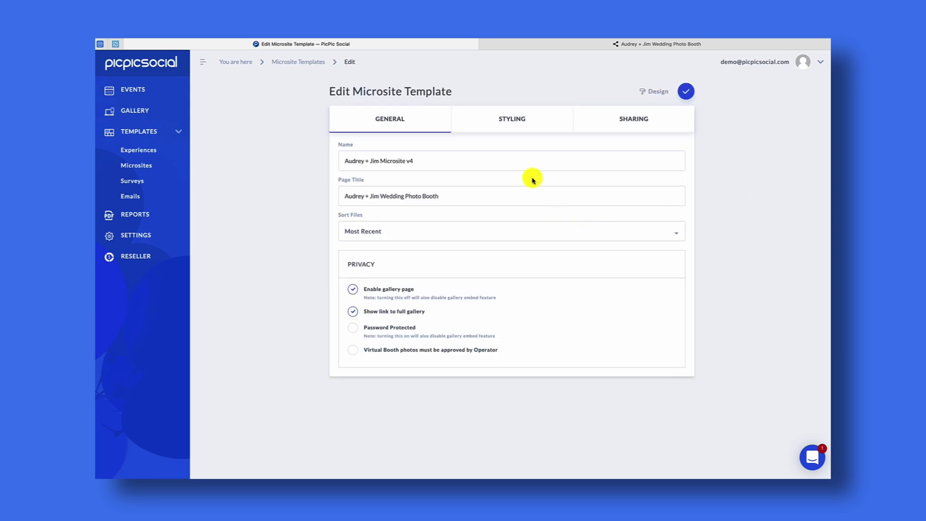
# Upload VB-Background-Wedding16.png as the background image in the microsite template's styling settings.
pyautogui.click(524, 119)
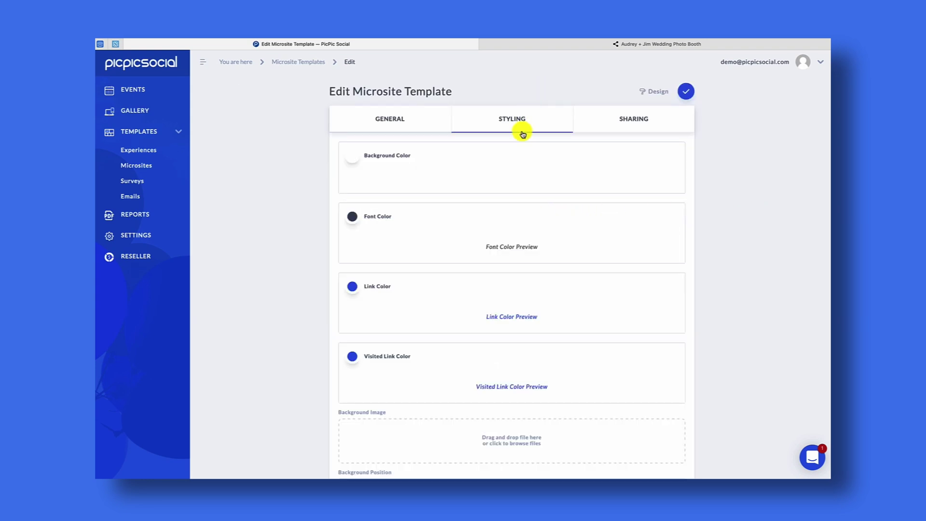
pyautogui.scroll(-1, 393, 158)
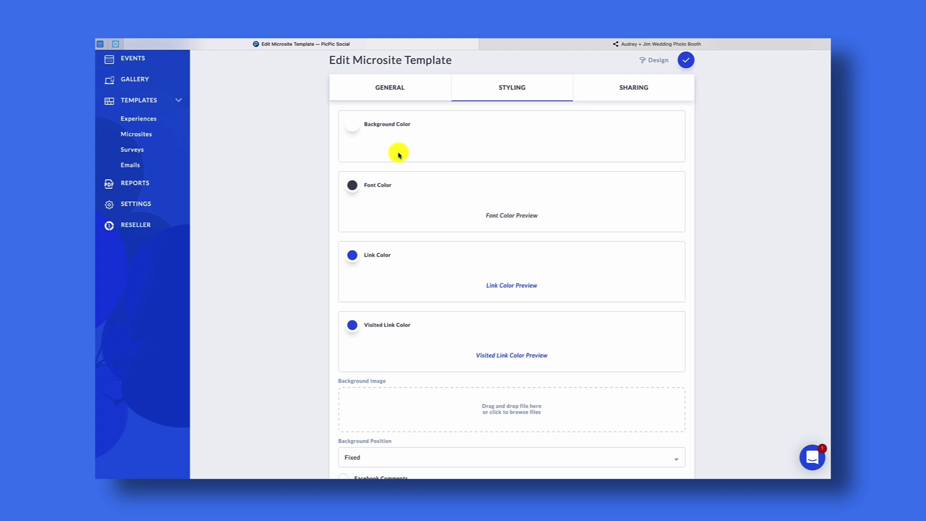
pyautogui.click(428, 413)
pyautogui.click(424, 207)
pyautogui.click(610, 330)
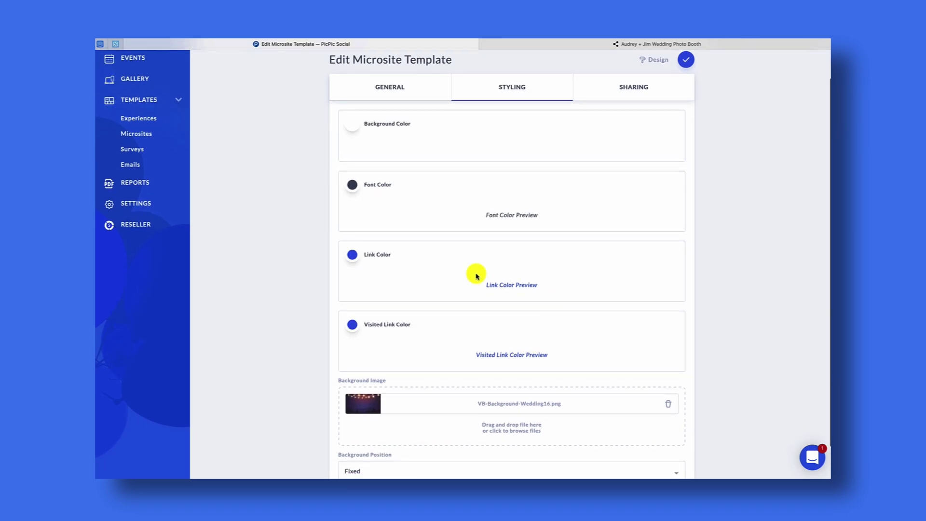
# Set the microsite's font, link and visited link colors to near-white, using #FDFDFD for visited links.
pyautogui.click(352, 184)
pyautogui.moveTo(403, 200); pyautogui.dragTo(366, 180)
pyautogui.click(347, 244)
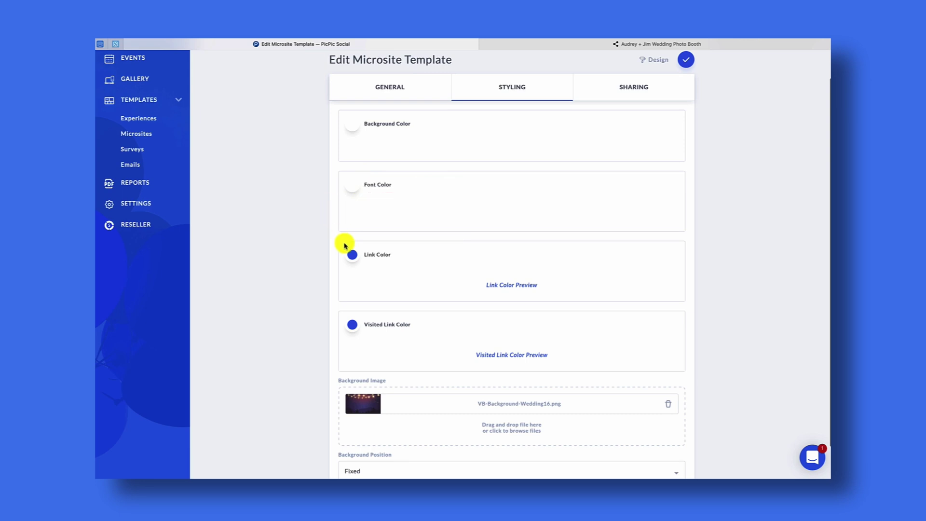
pyautogui.click(355, 256)
pyautogui.moveTo(389, 262); pyautogui.dragTo(361, 246)
pyautogui.click(311, 276)
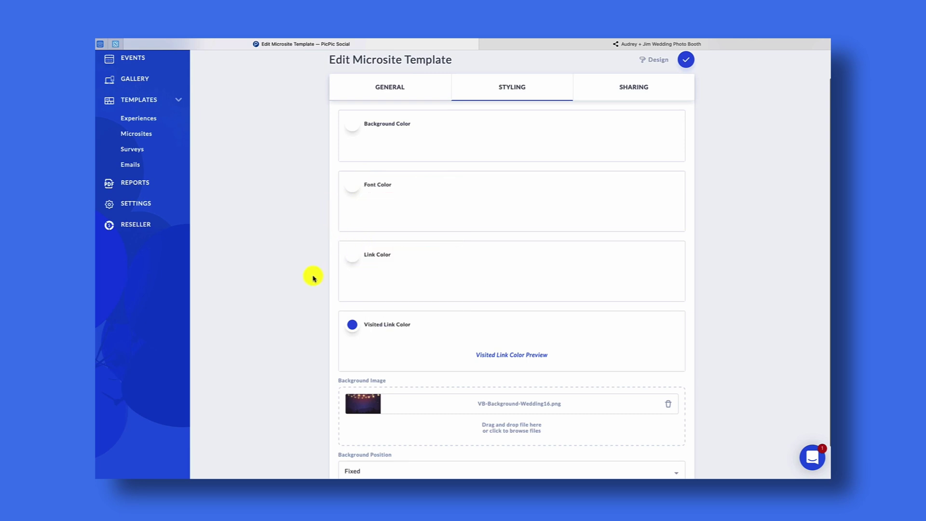
pyautogui.click(352, 326)
pyautogui.moveTo(378, 327); pyautogui.dragTo(362, 320)
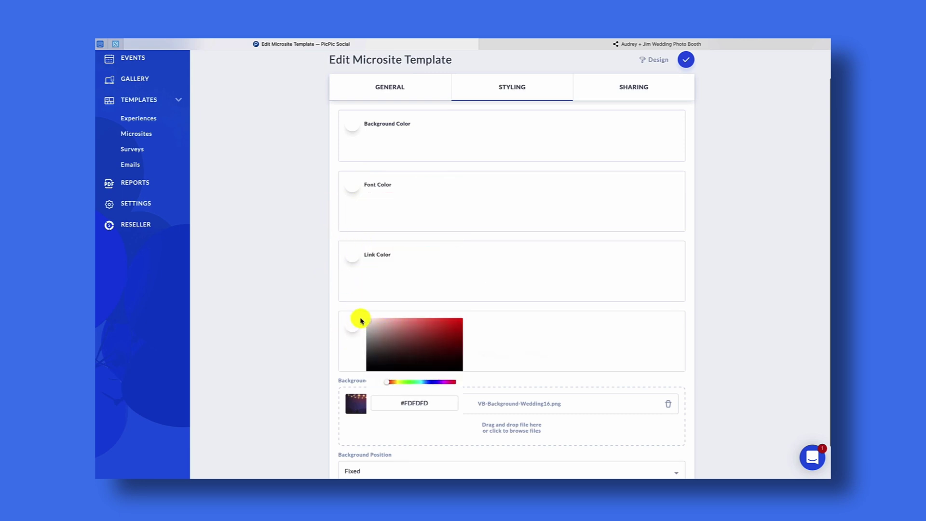
pyautogui.click(310, 328)
pyautogui.scroll(-1, 366, 345)
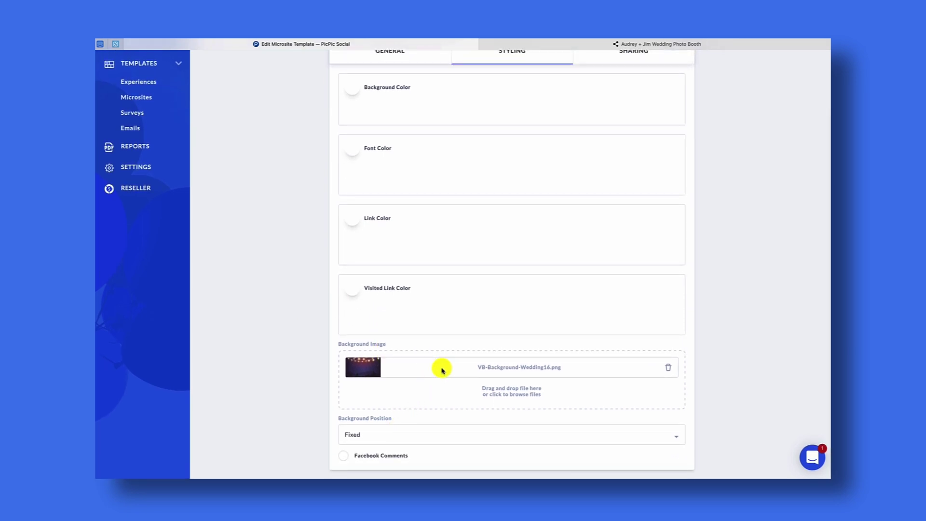
pyautogui.scroll(1, 442, 370)
pyautogui.scroll(2, 442, 370)
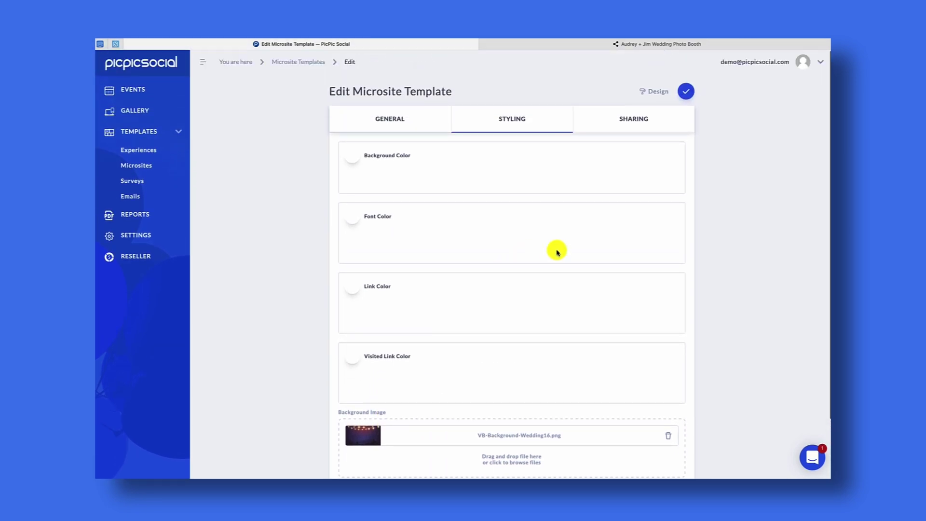
# Disable Twitter and Instagram in the microsite's sharing options, leaving Facebook, Email and Download enabled.
pyautogui.click(620, 140)
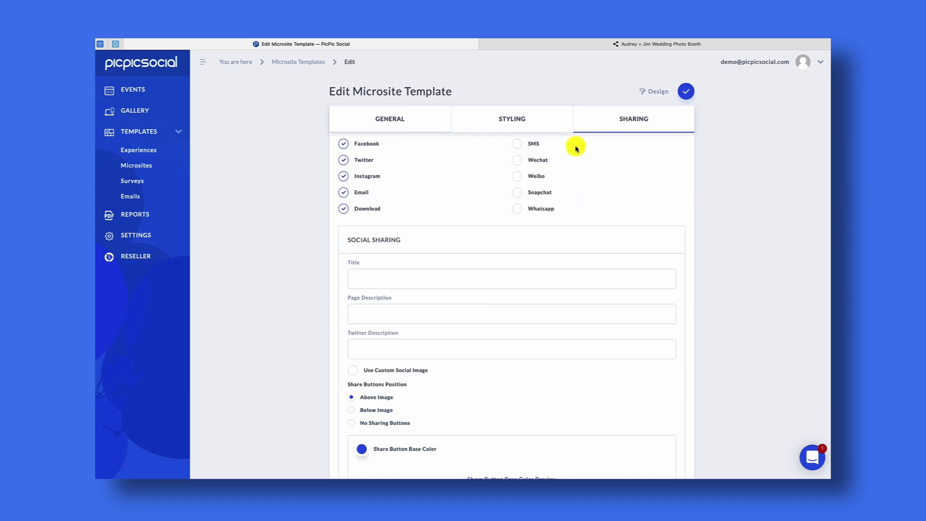
pyautogui.click(344, 177)
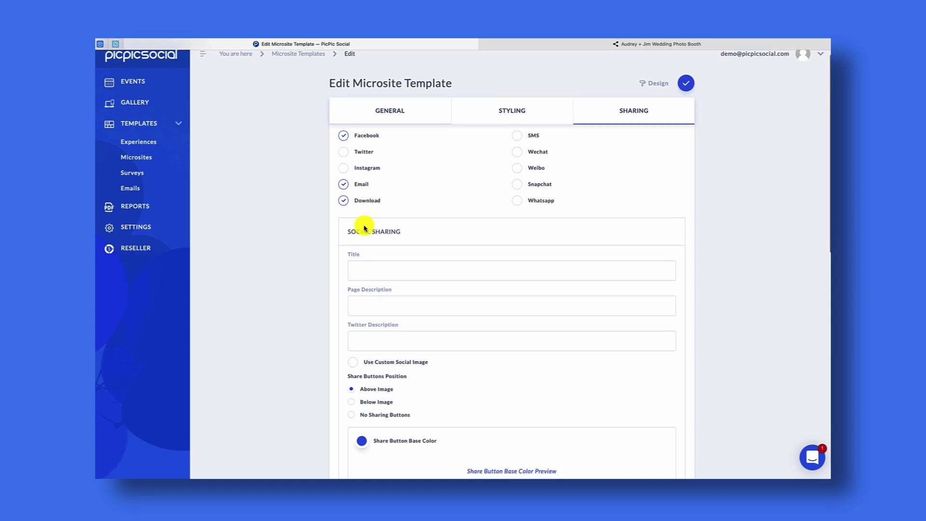
pyautogui.scroll(-3, 365, 232)
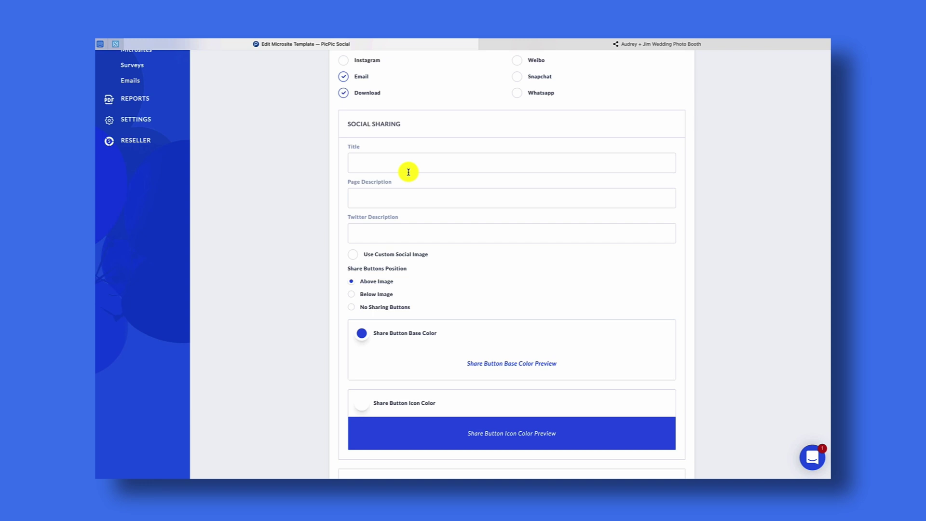
pyautogui.click(399, 194)
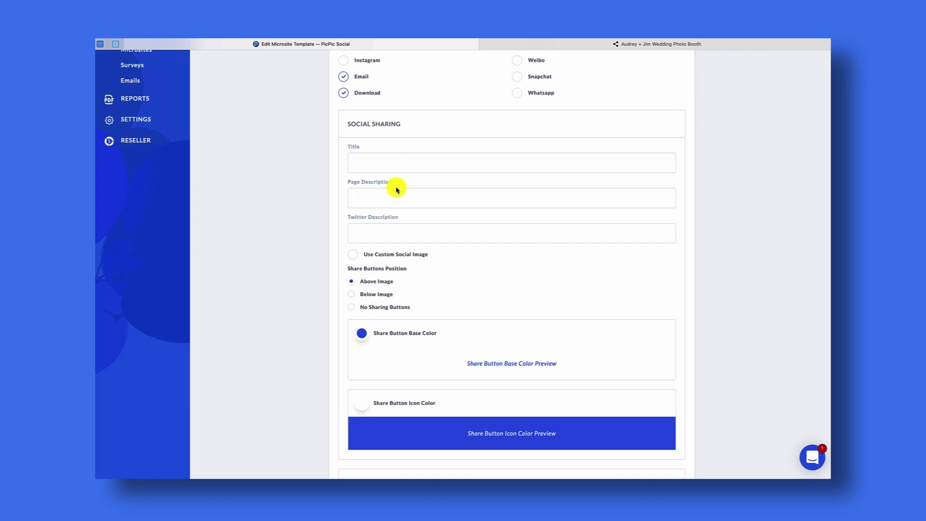
pyautogui.scroll(-2, 384, 222)
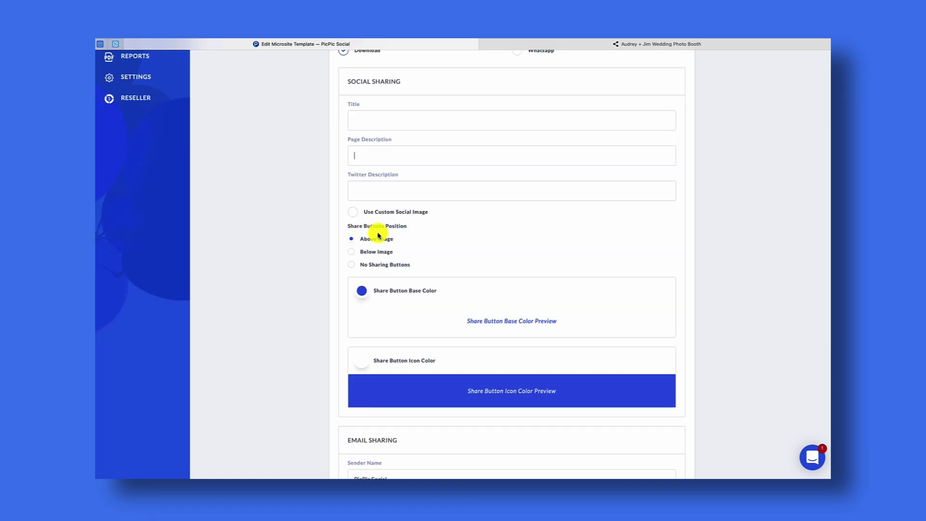
# Place the share buttons below the image and set their base color to #2c234f.
pyautogui.click(351, 252)
pyautogui.scroll(-1, 368, 252)
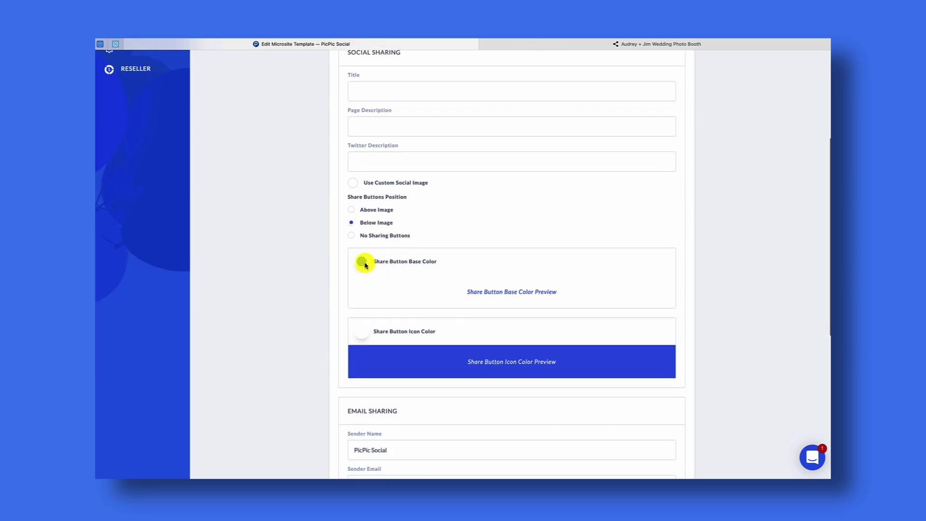
pyautogui.click(362, 263)
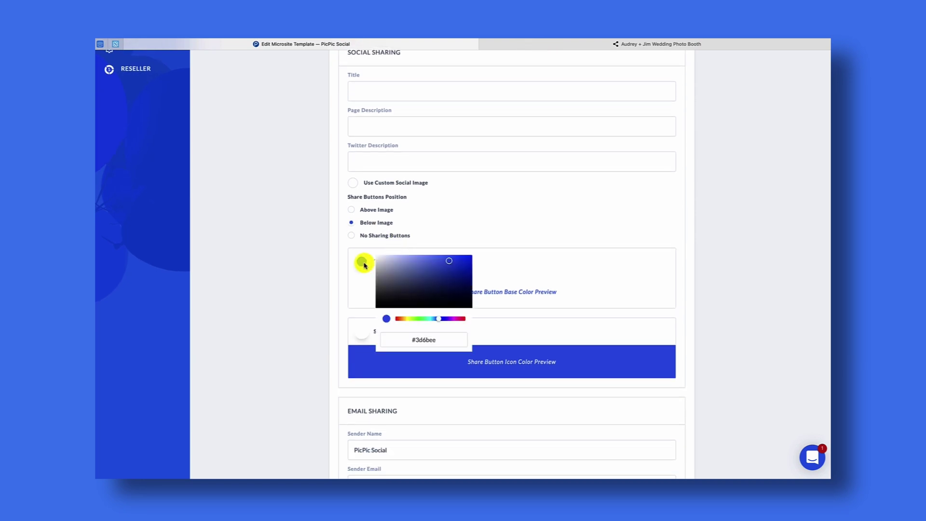
pyautogui.tripleClick(422, 339)
pyautogui.write('#2c234f')
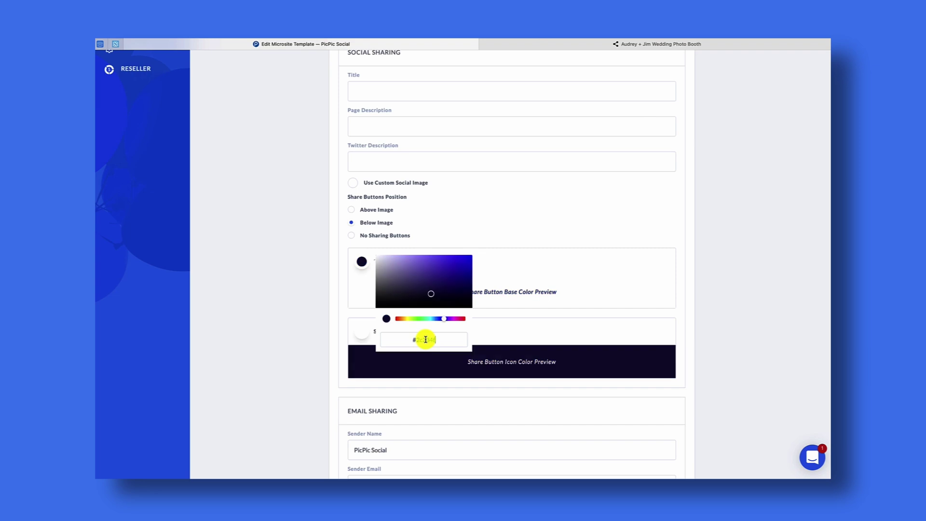
pyautogui.click(505, 270)
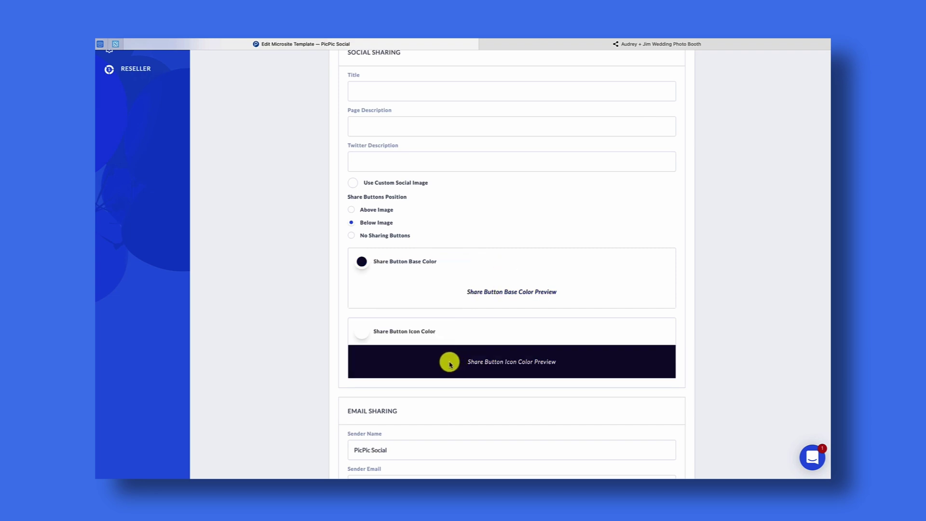
# Review the email and Instagram sharing settings, and save the microsite template.
pyautogui.scroll(-1, 449, 364)
pyautogui.scroll(-5, 386, 337)
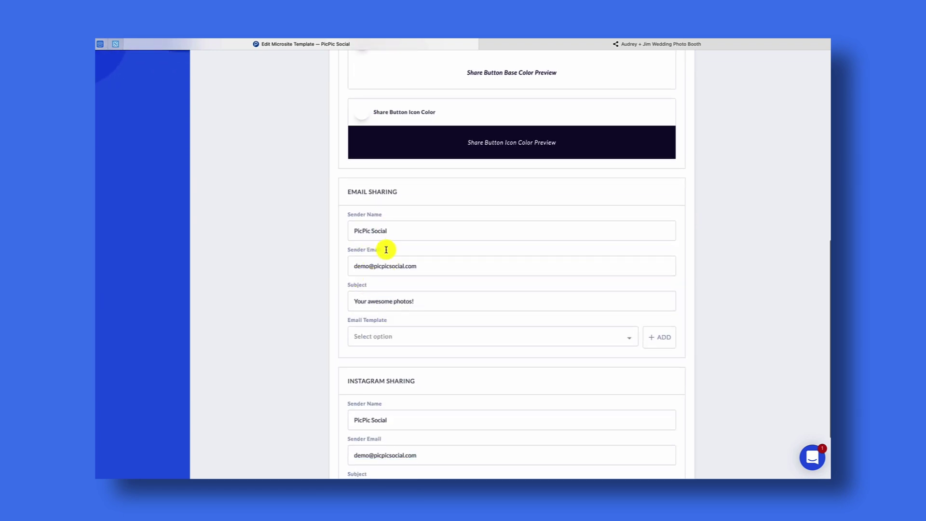
pyautogui.scroll(-1, 383, 289)
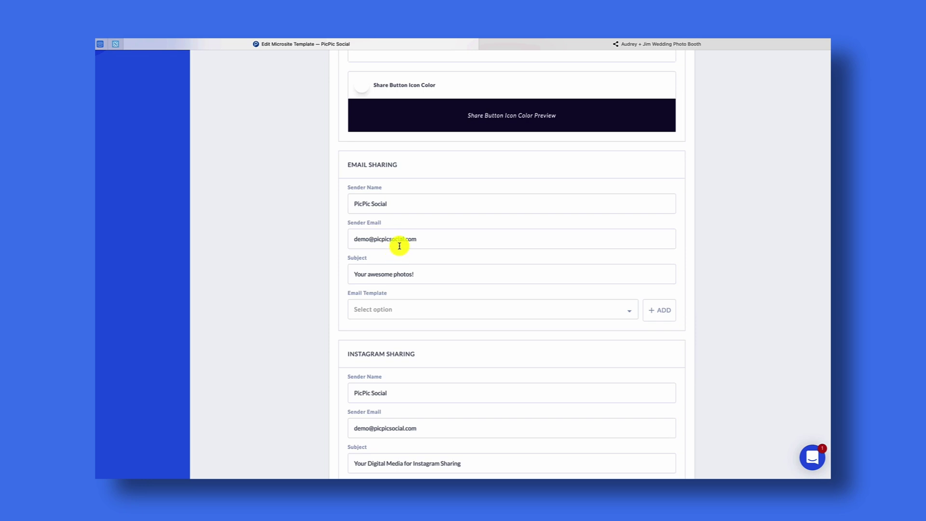
pyautogui.scroll(-2, 400, 248)
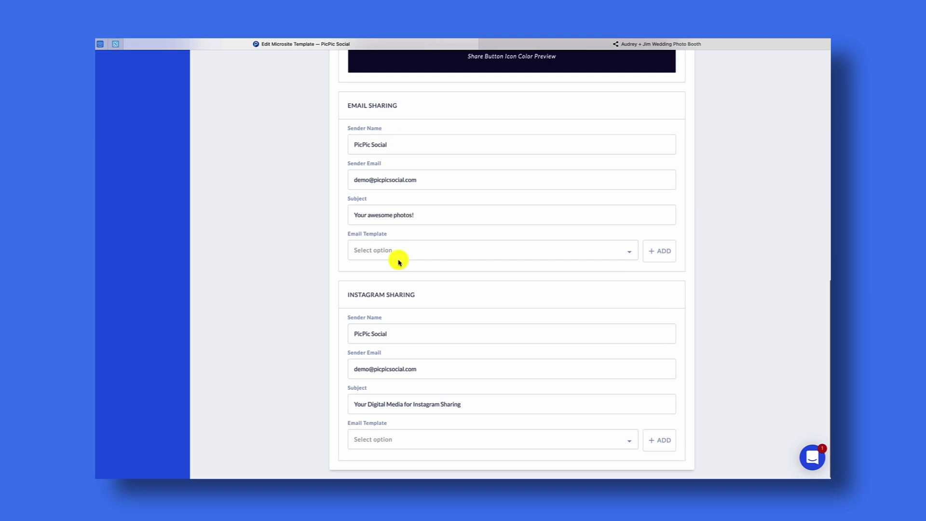
pyautogui.scroll(10, 405, 331)
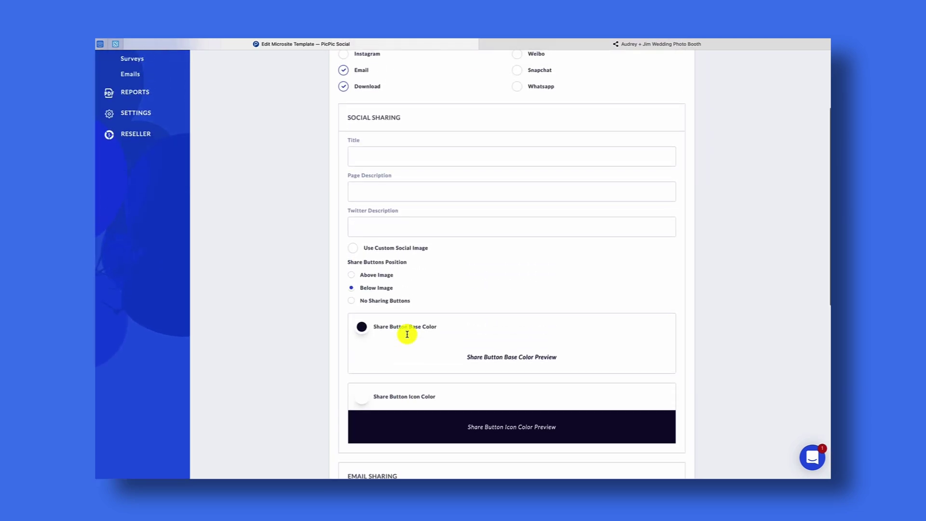
pyautogui.scroll(3, 407, 333)
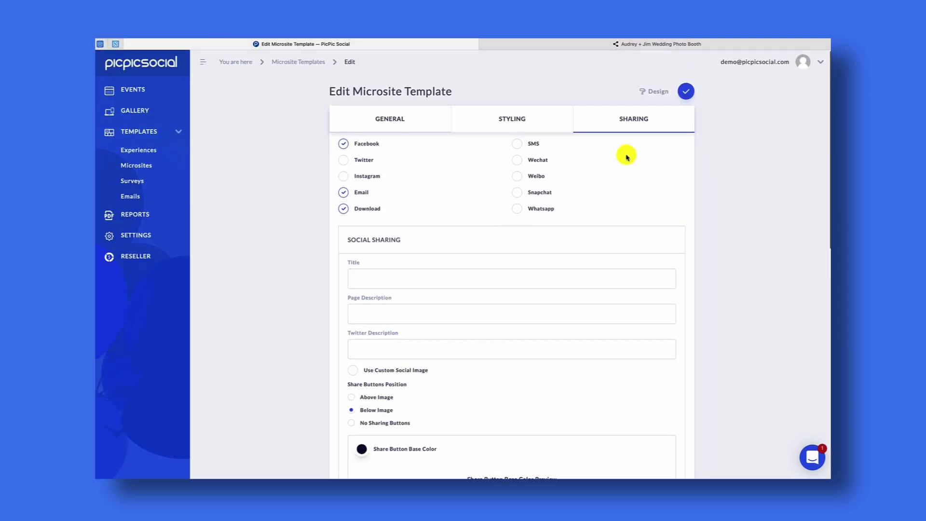
pyautogui.click(686, 93)
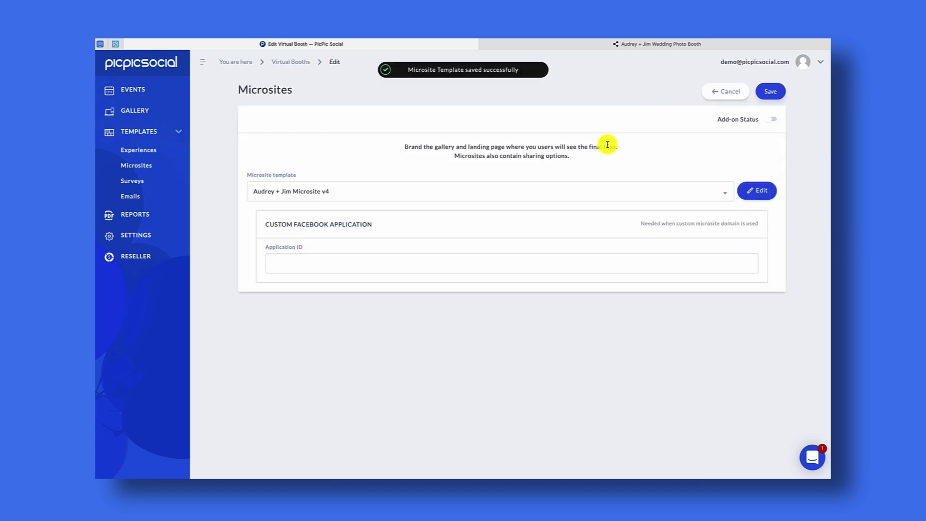
# Check the restyled photo sharing page, including its thank-you headline and "powered by" footer text.
pyautogui.click(566, 45)
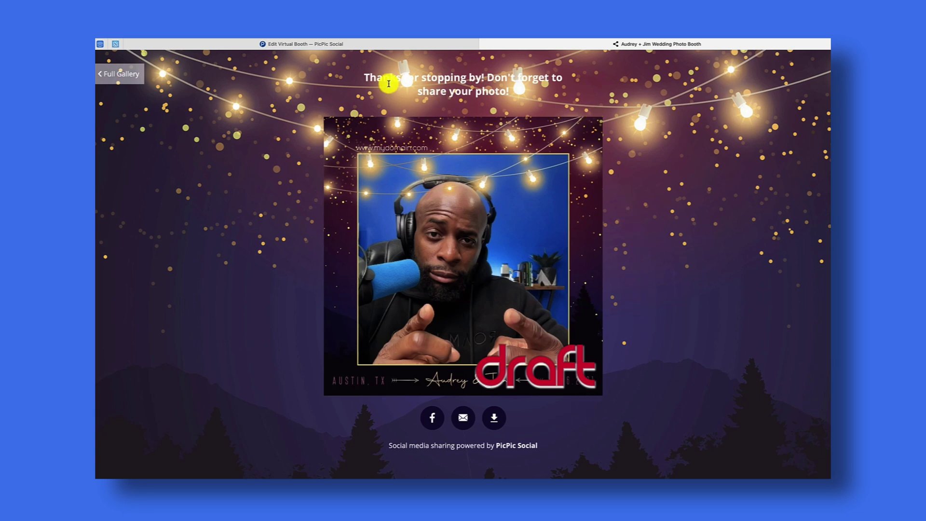
pyautogui.moveTo(363, 77); pyautogui.dragTo(517, 100)
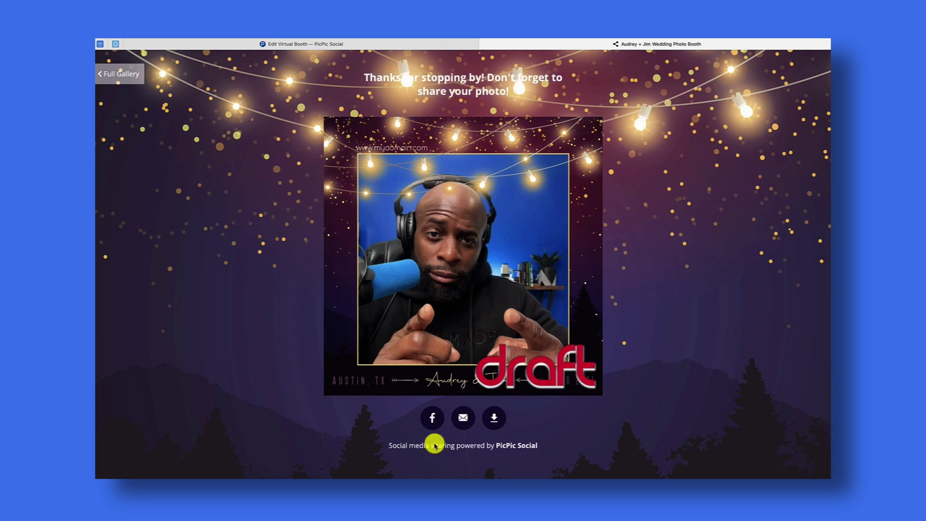
pyautogui.moveTo(388, 445); pyautogui.dragTo(543, 448)
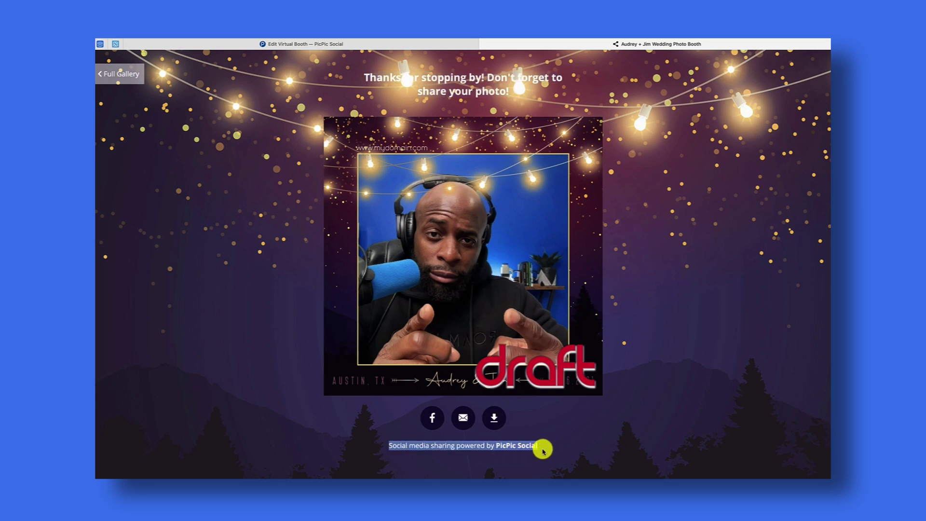
pyautogui.click(543, 449)
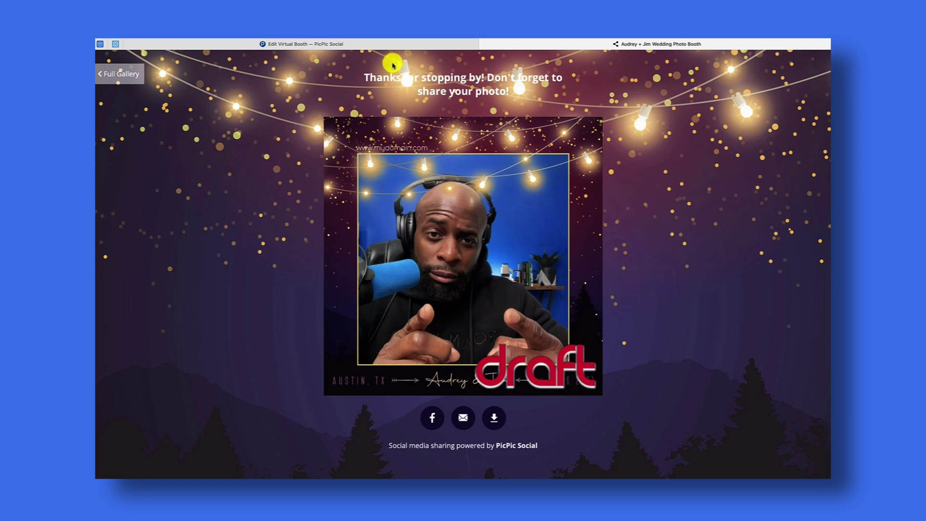
# Replace the microsite design's headline with a two-line thank-you for using the virtual photo booth at the couple's wedding, breaking before "photo booth".
pyautogui.click(388, 44)
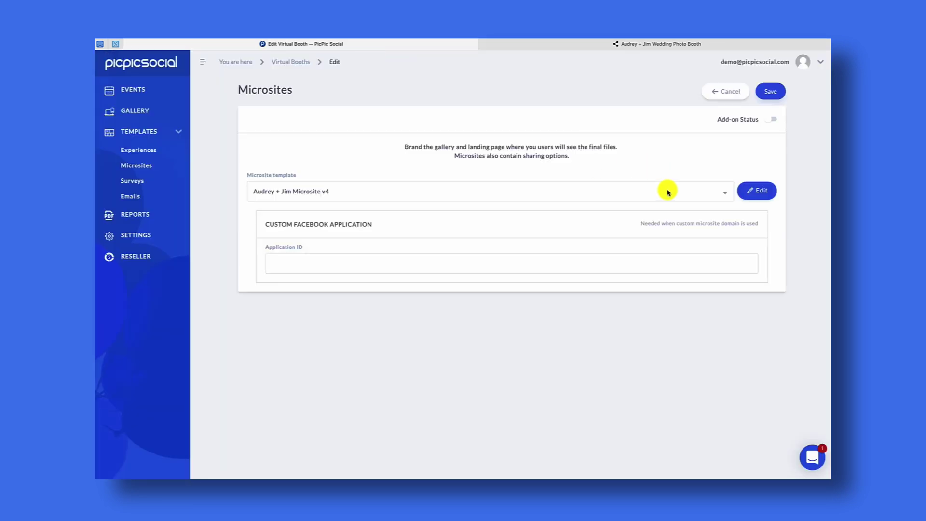
pyautogui.click(766, 190)
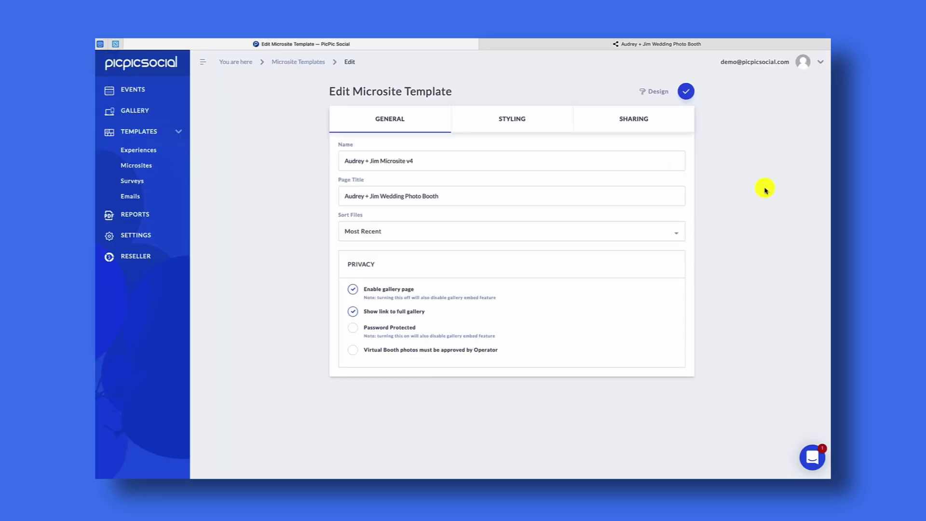
pyautogui.click(656, 98)
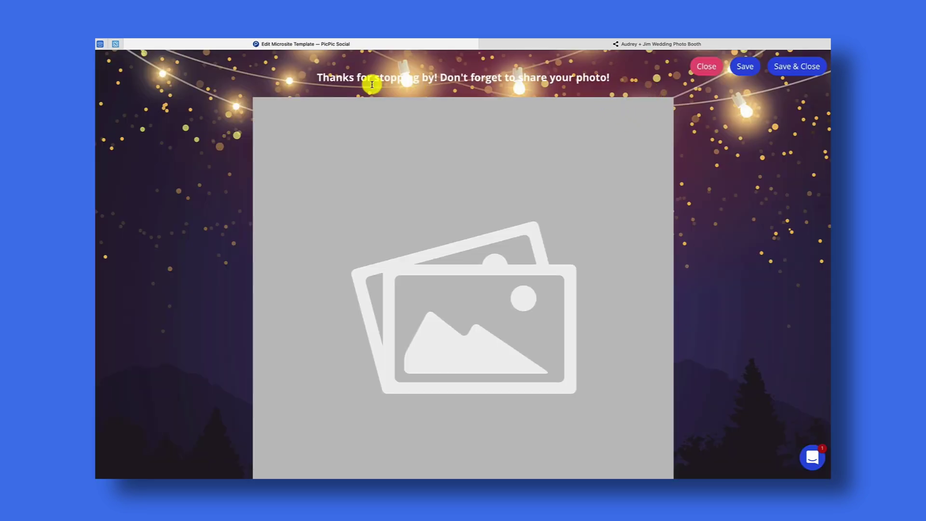
pyautogui.click(324, 78)
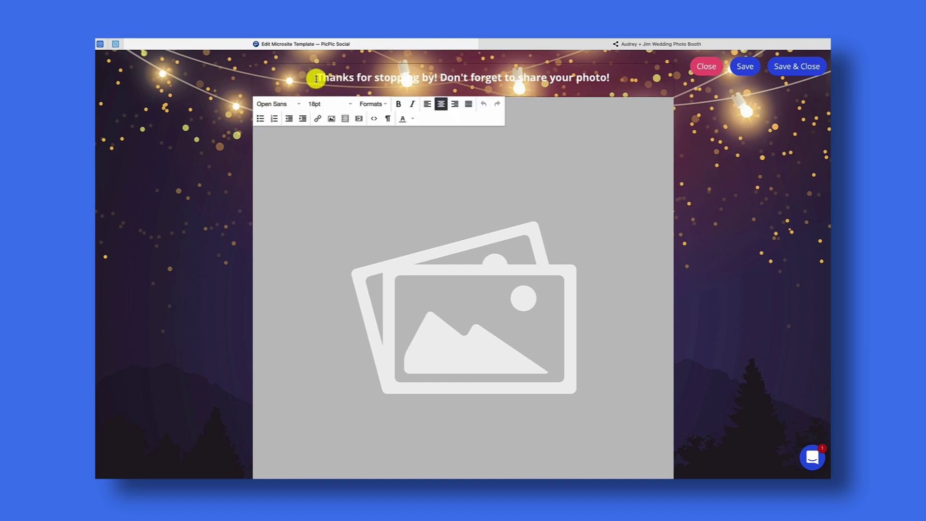
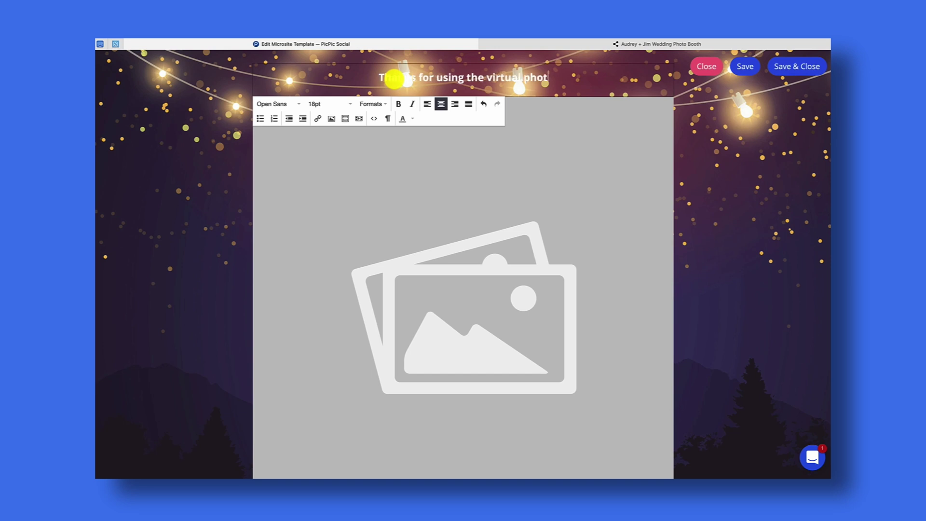
pyautogui.write('A')
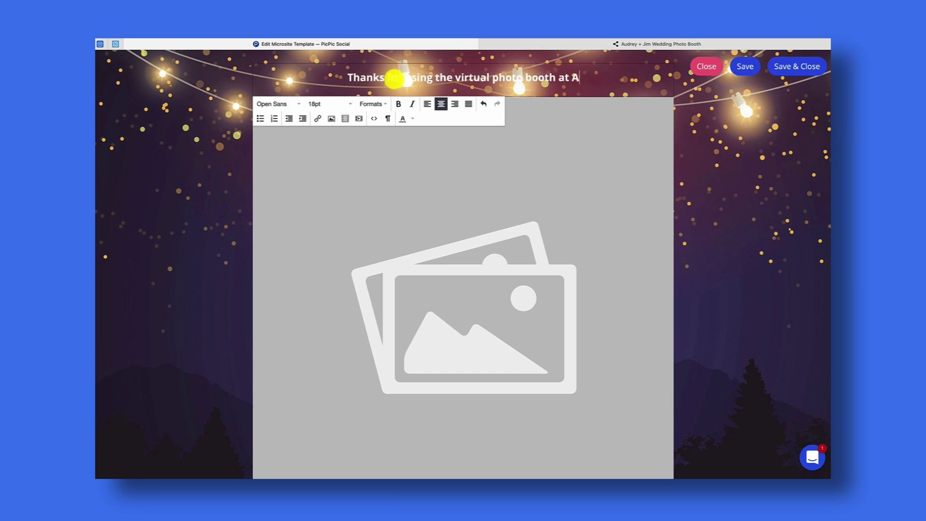
pyautogui.write('udry & J')
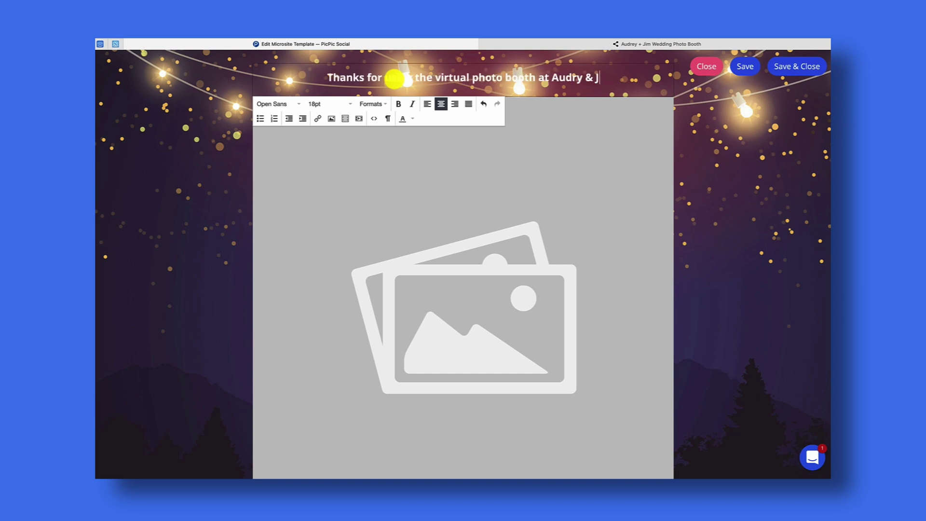
pyautogui.write('ims Wedding!')
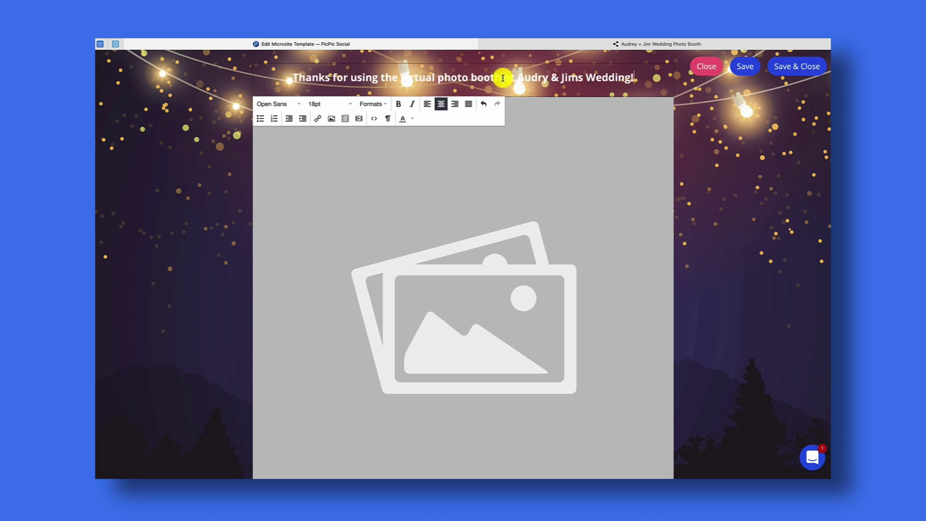
pyautogui.click(437, 77)
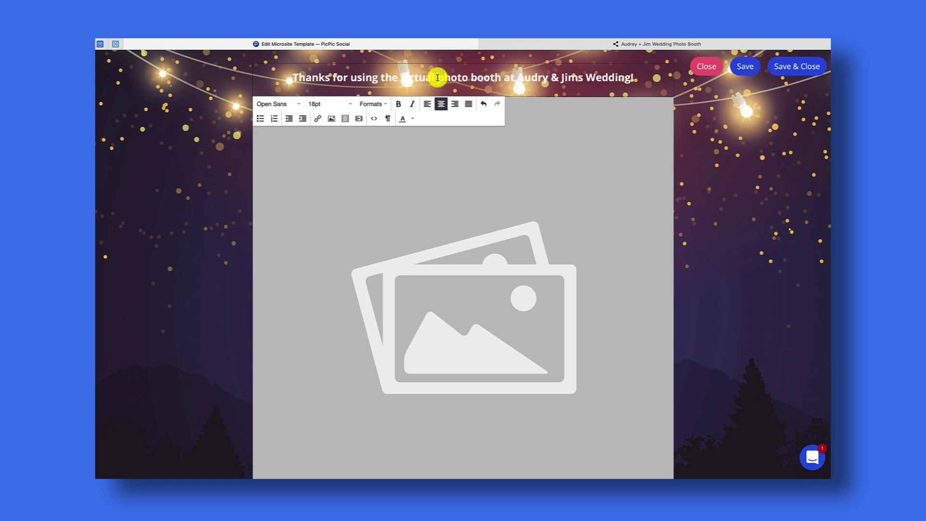
pyautogui.press('Return')
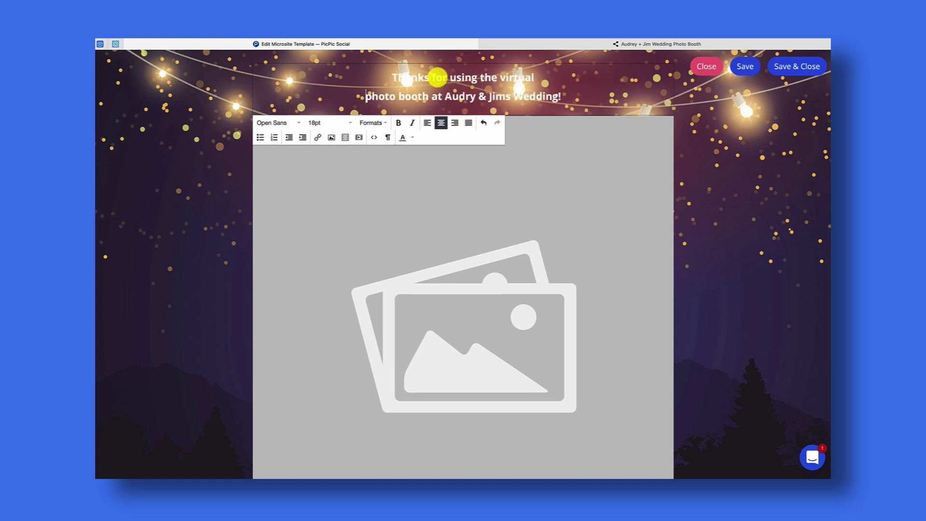
# Add an empty line above the microsite headline and upload logo.png from the event's image folder for it.
pyautogui.click(392, 79)
pyautogui.press('Return')
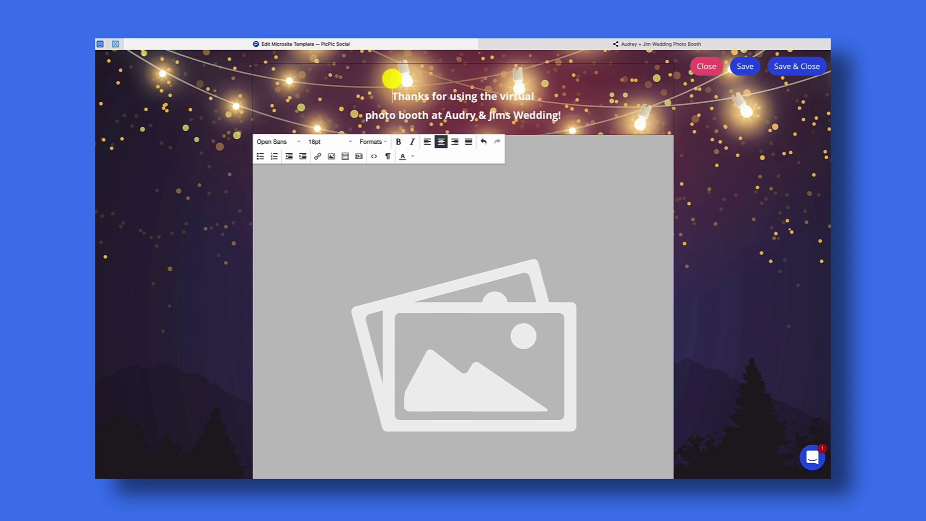
pyautogui.click(332, 156)
pyautogui.click(407, 217)
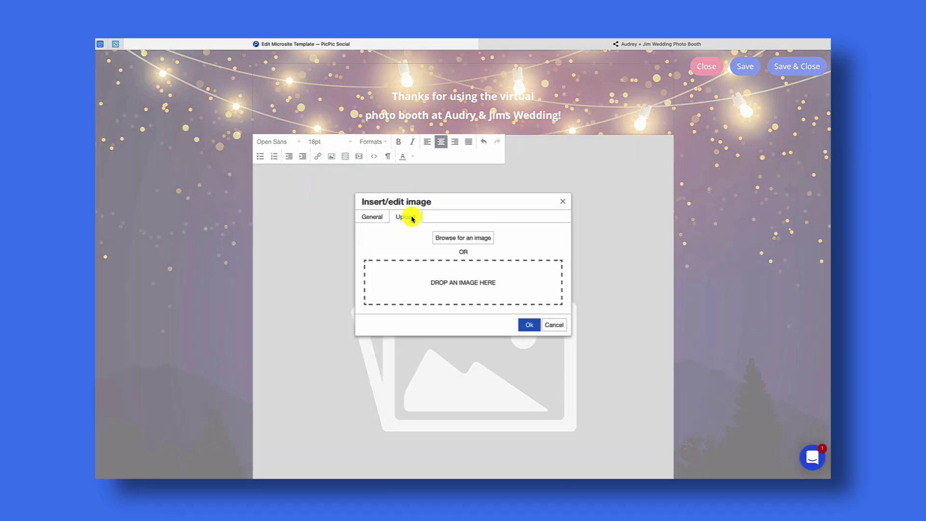
pyautogui.click(456, 238)
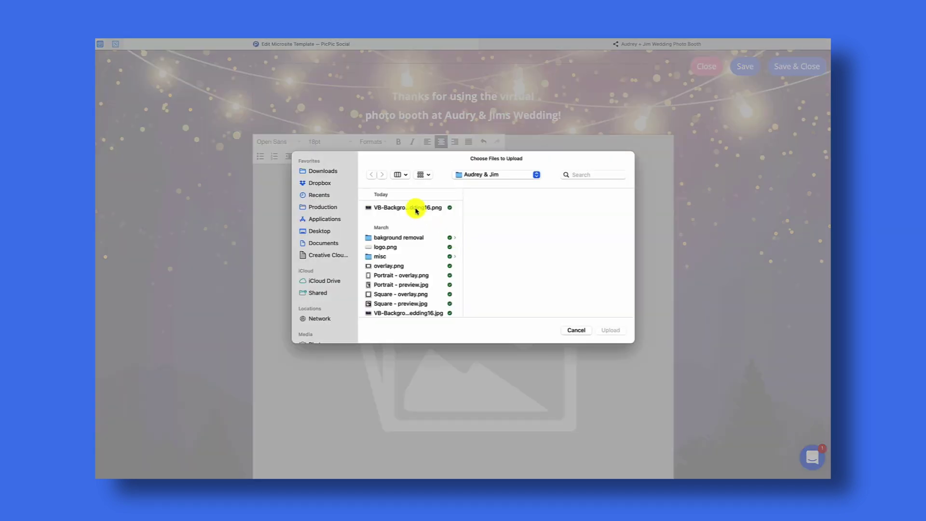
pyautogui.click(399, 248)
pyautogui.click(611, 330)
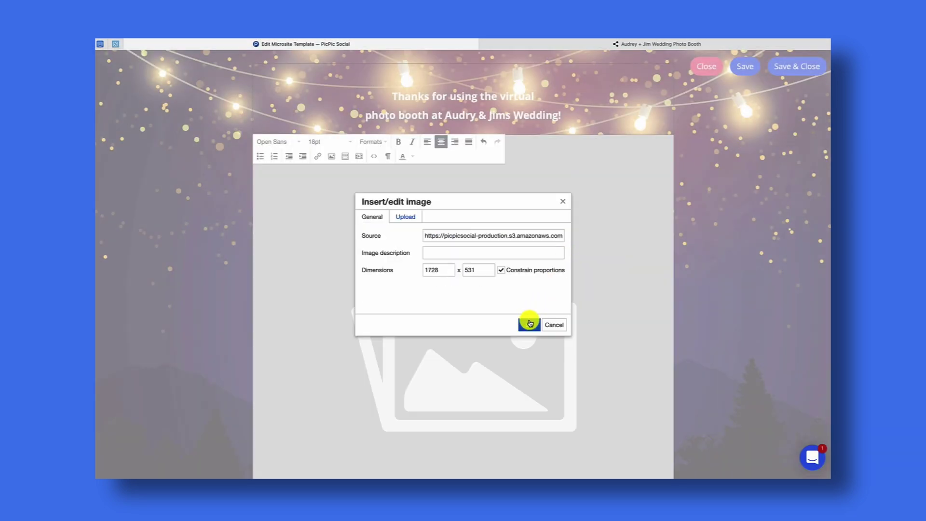
# Set the logo's width to 300 with constrained proportions and insert it above the headline.
pyautogui.click(443, 272)
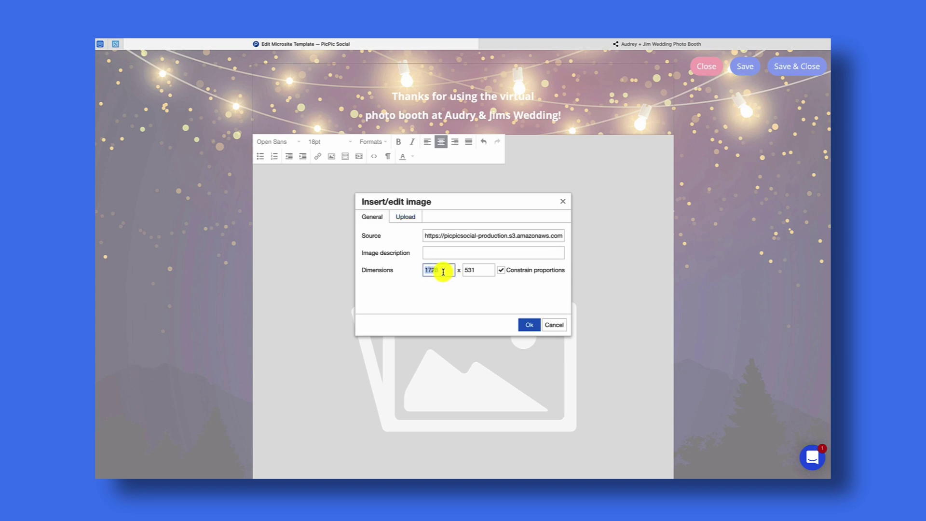
pyautogui.write('300')
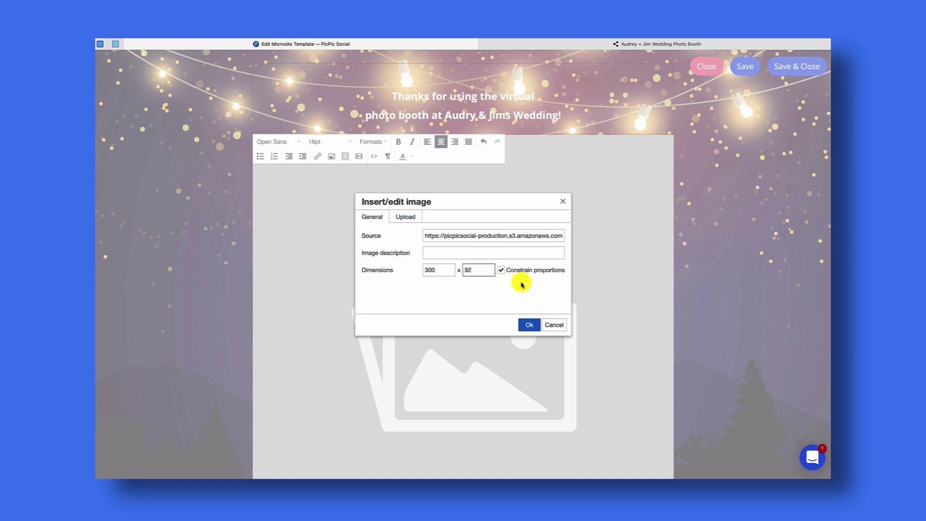
pyautogui.click(529, 325)
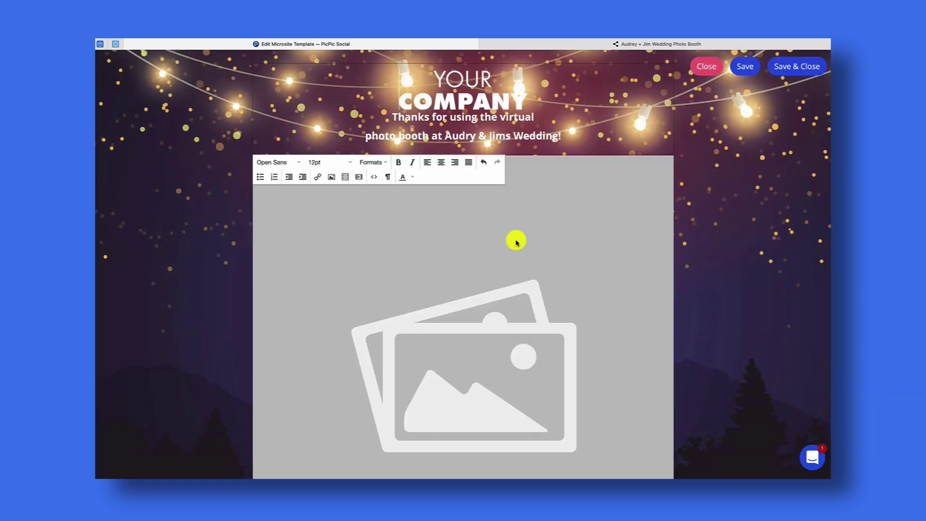
pyautogui.click(599, 145)
# Replace the company name in the microsite footer so it reads "Social media sharing powered by ACME PHOTO BOOTH".
pyautogui.scroll(-3, 598, 145)
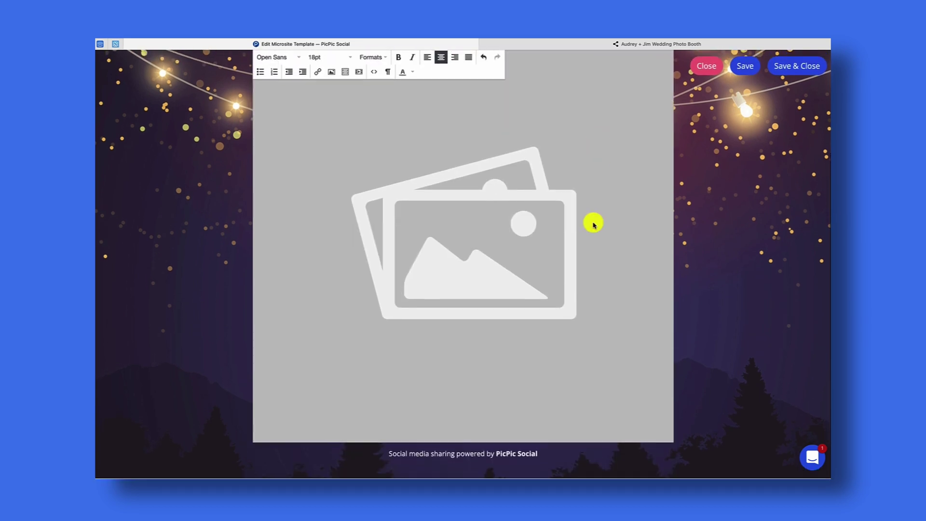
pyautogui.click(412, 459)
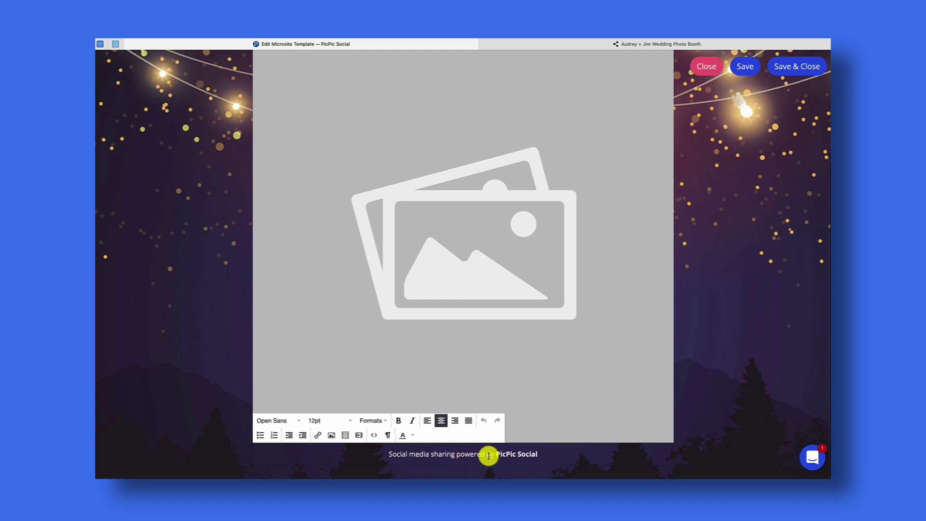
pyautogui.moveTo(496, 454); pyautogui.dragTo(535, 453)
pyautogui.press('BackSpace')
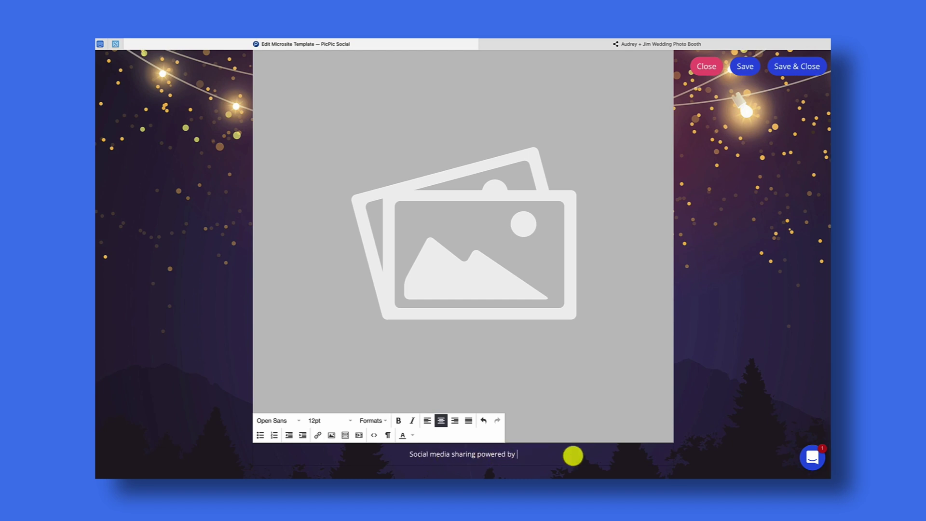
pyautogui.write('ACME P')
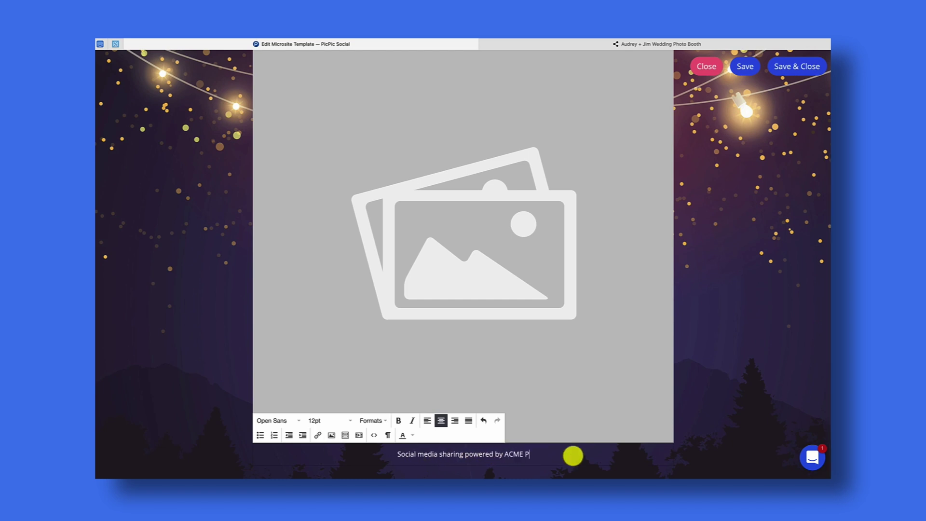
pyautogui.write('HOTO BOOTH')
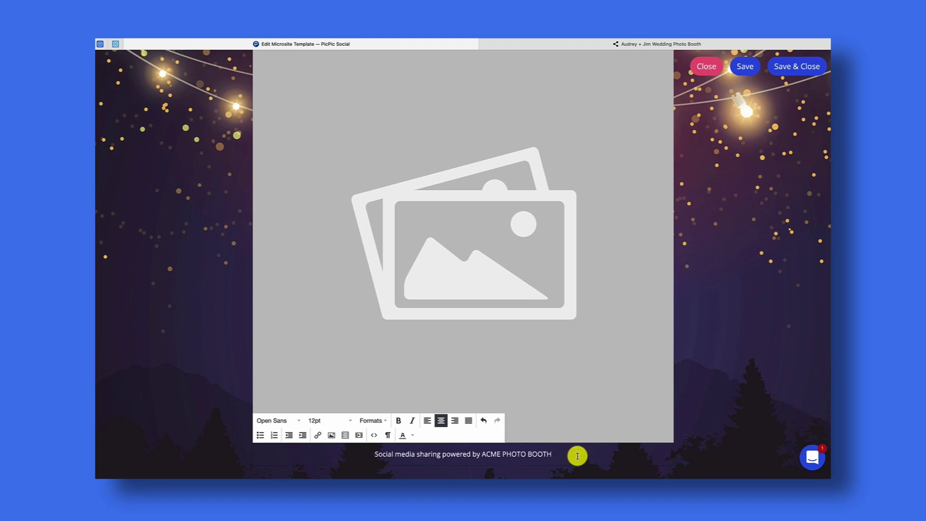
# Save the microsite design, its template and the event's microsite settings, and reload the shared photo page.
pyautogui.scroll(3, 731, 271)
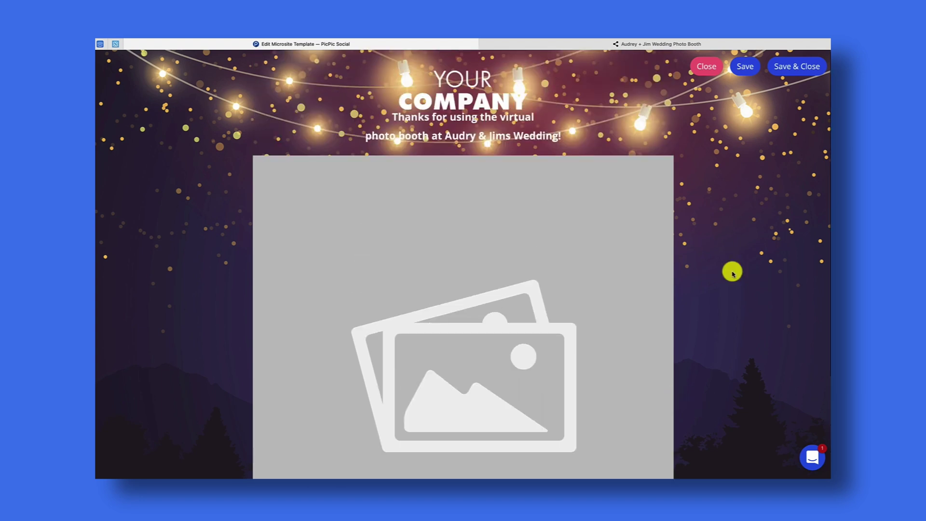
pyautogui.click(802, 75)
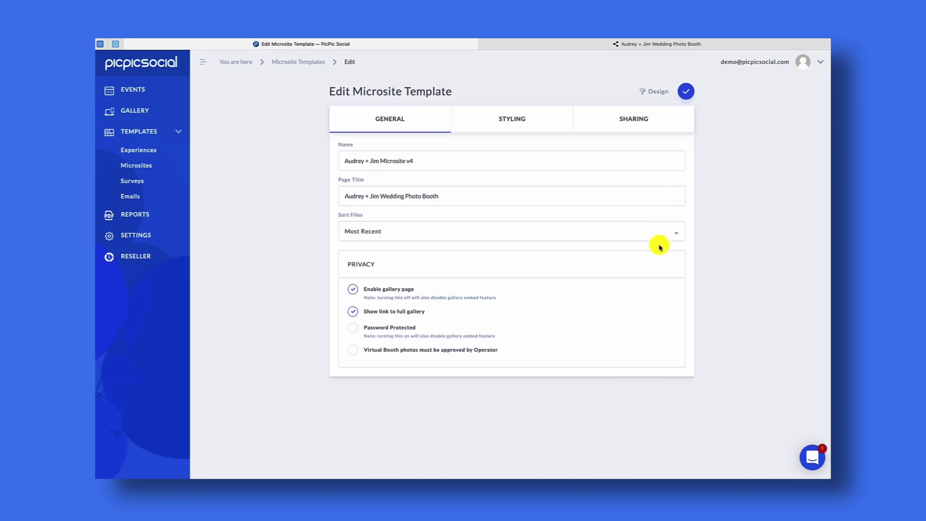
pyautogui.click(690, 93)
pyautogui.click(771, 91)
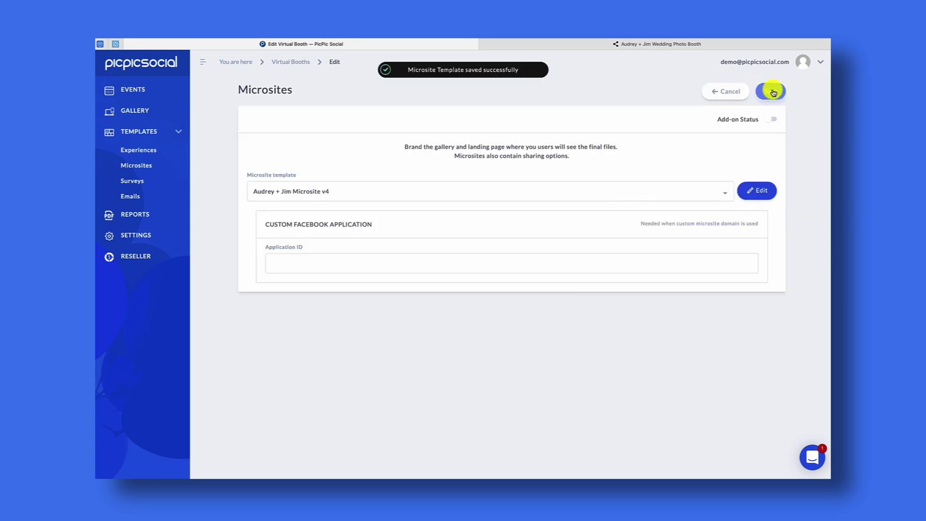
pyautogui.click(660, 44)
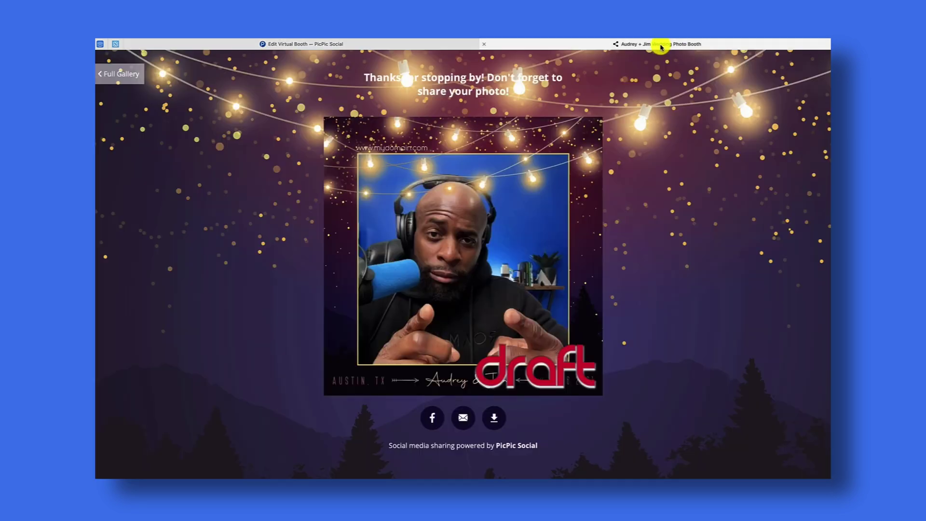
pyautogui.press('super+r')
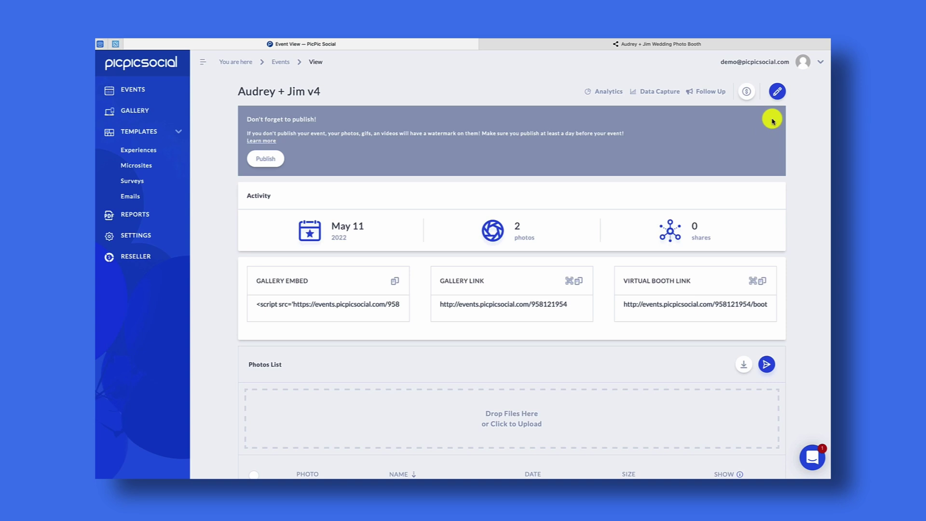
# Require operator approval for Virtual Booth photos in the event's microsite template privacy settings, and save the template and microsite settings.
pyautogui.click(777, 93)
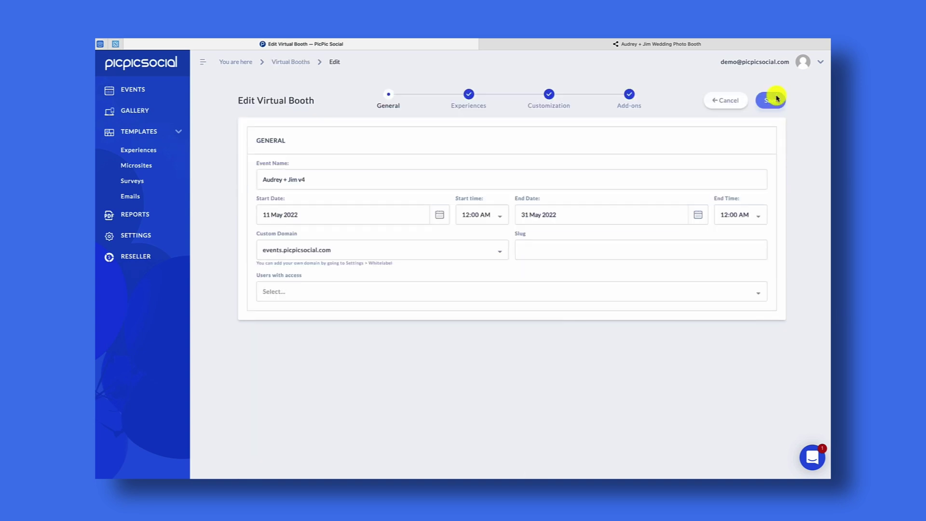
pyautogui.click(630, 96)
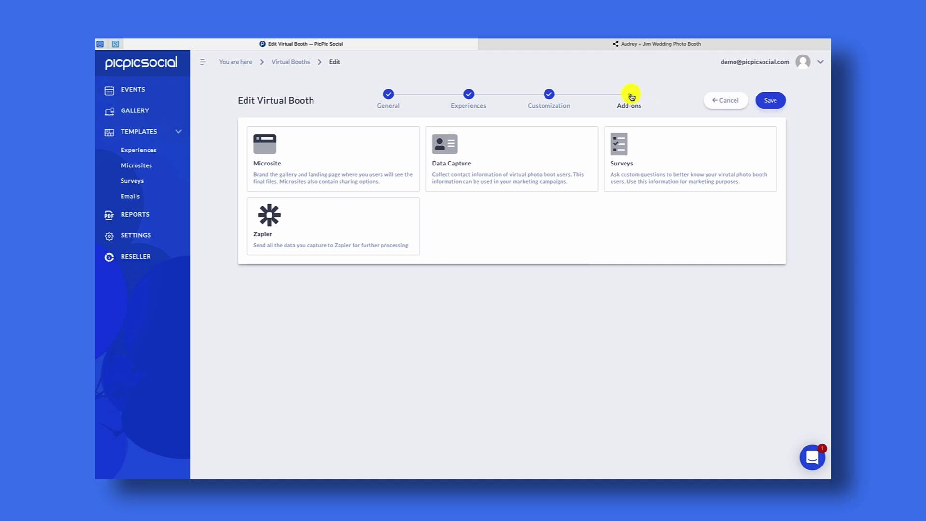
pyautogui.click(373, 151)
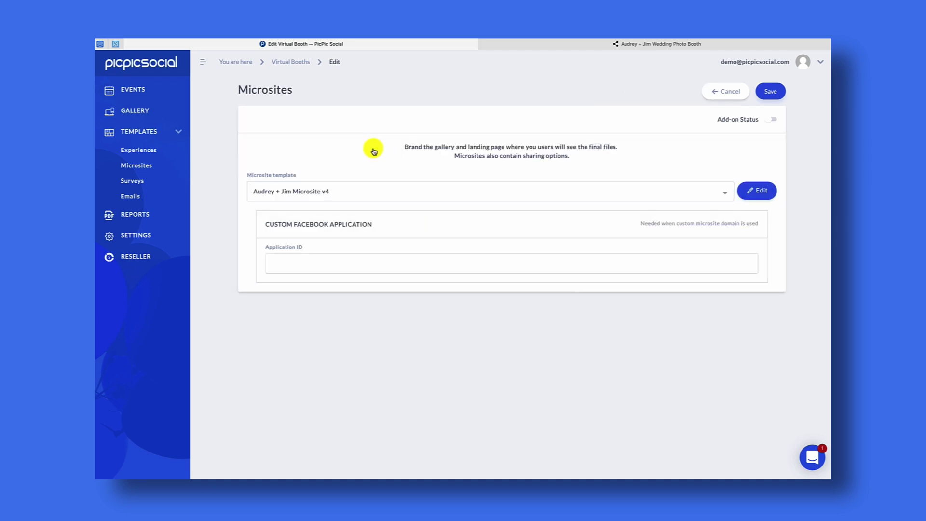
pyautogui.click(756, 193)
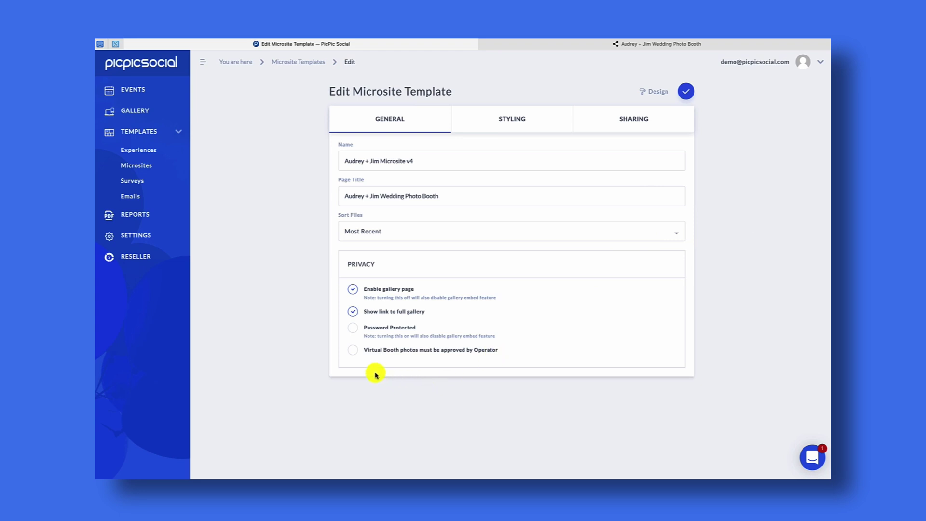
pyautogui.click(354, 351)
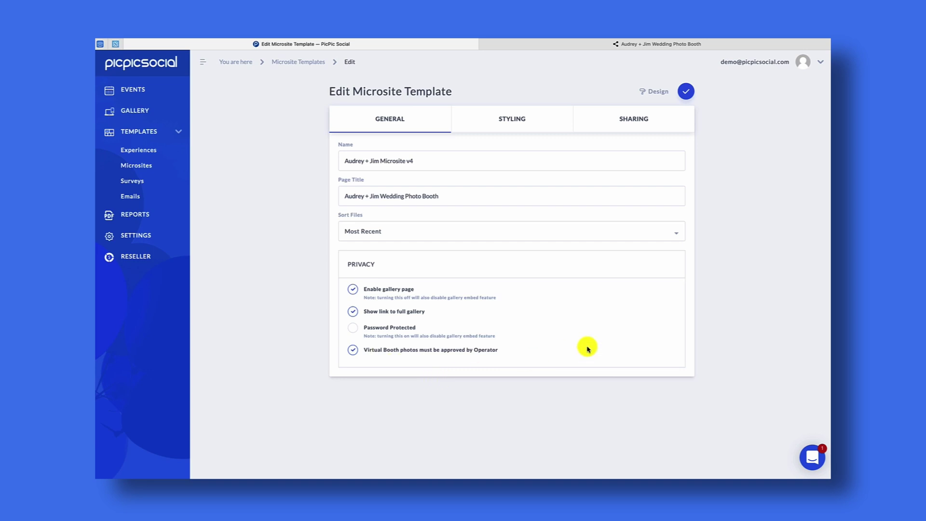
pyautogui.click(686, 95)
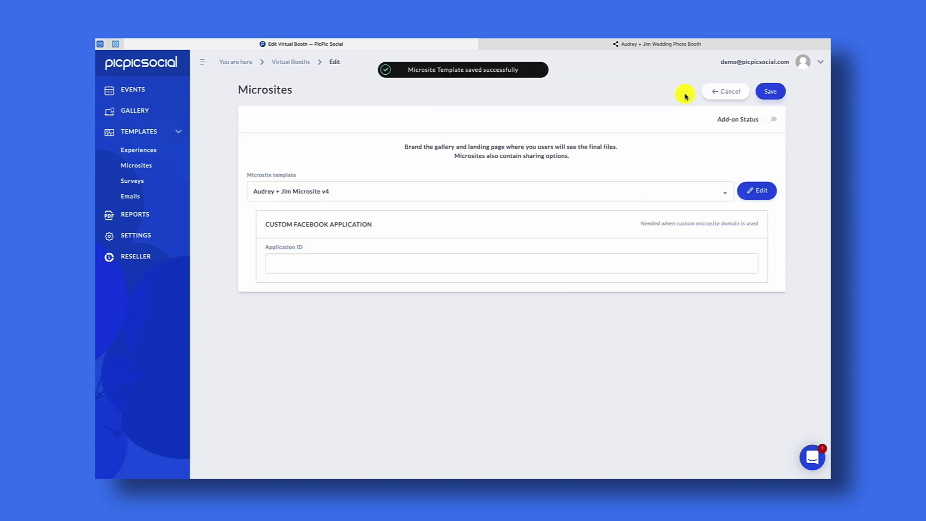
pyautogui.click(770, 91)
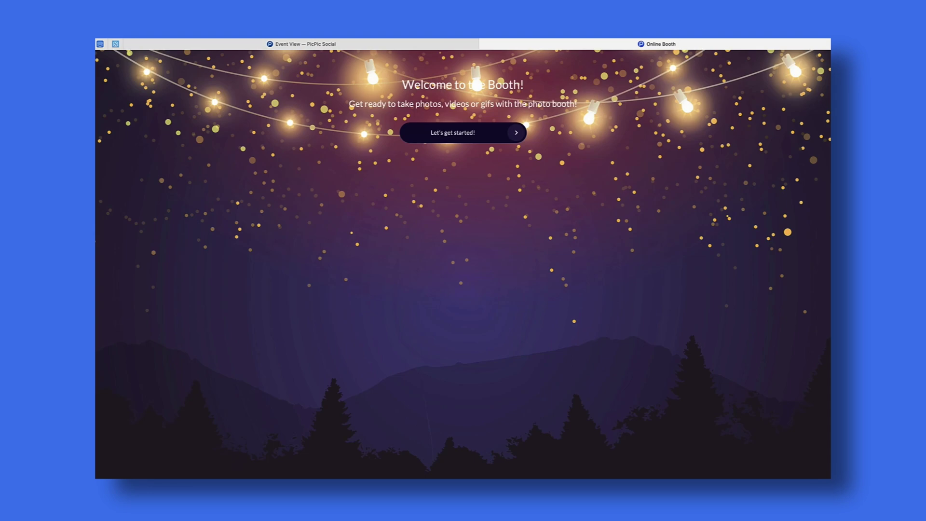
# Take and save a test Still photo in the online booth, and view it and the full gallery on the microsite.
pyautogui.click(429, 129)
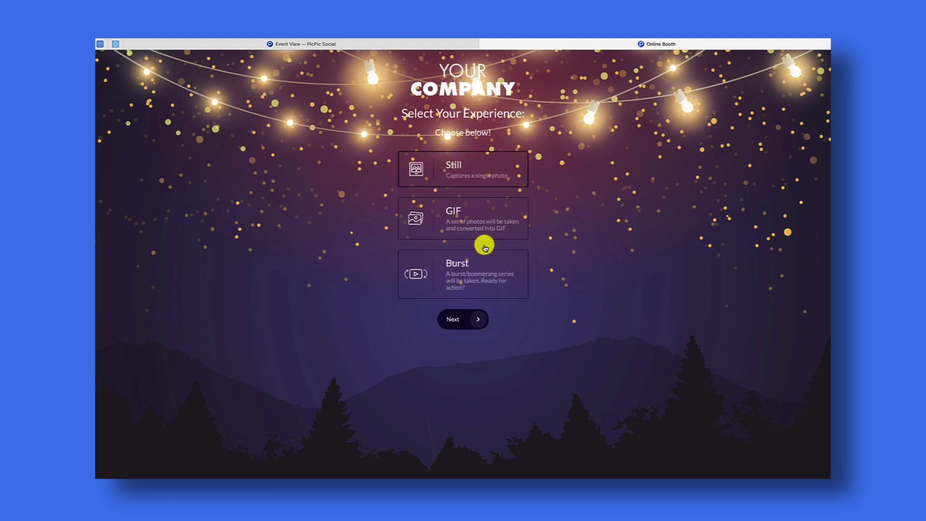
pyautogui.click(477, 318)
pyautogui.click(475, 322)
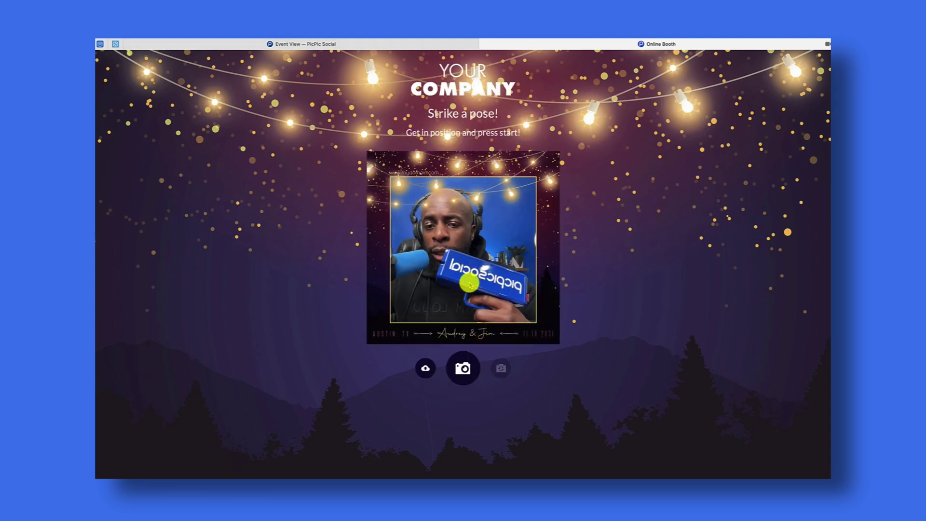
pyautogui.click(466, 366)
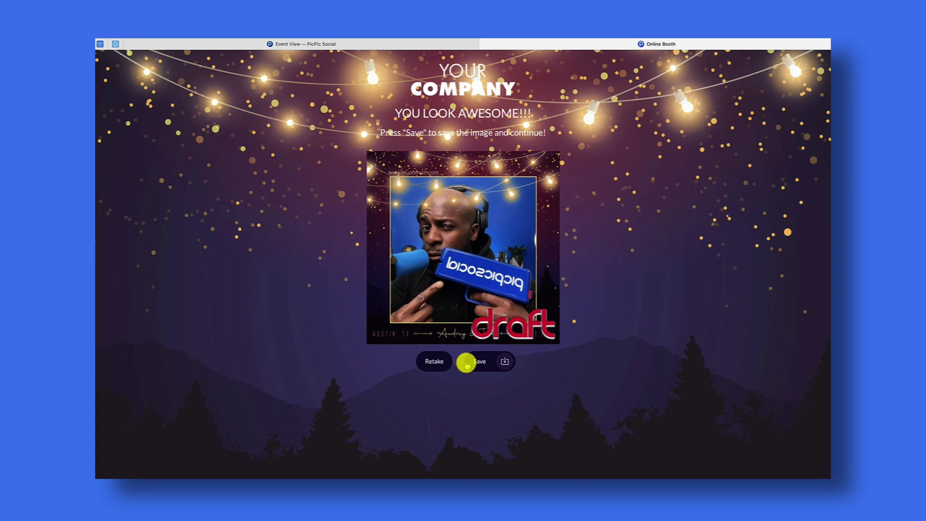
pyautogui.click(482, 362)
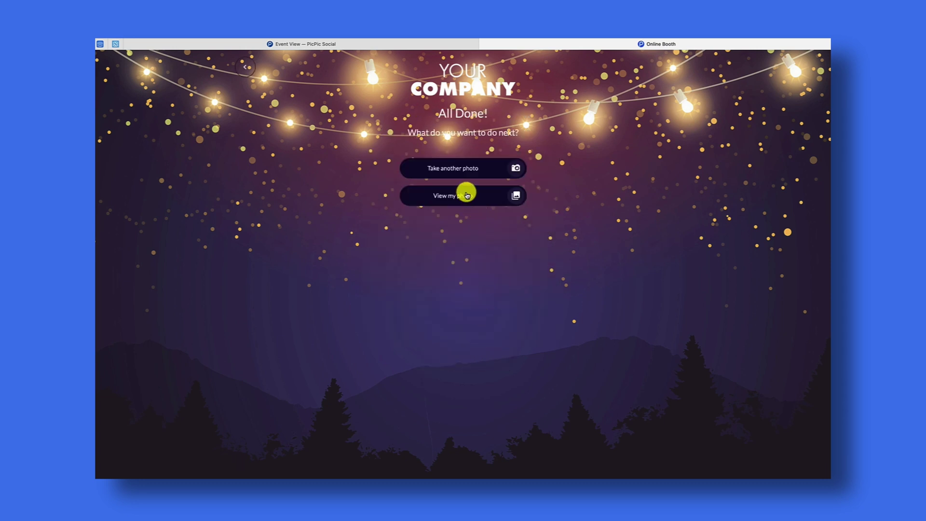
pyautogui.click(466, 196)
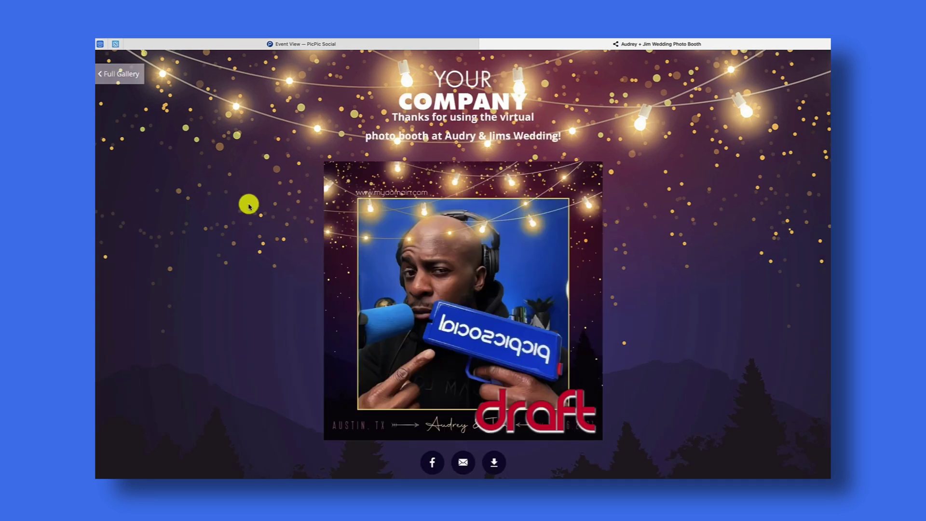
pyautogui.click(130, 78)
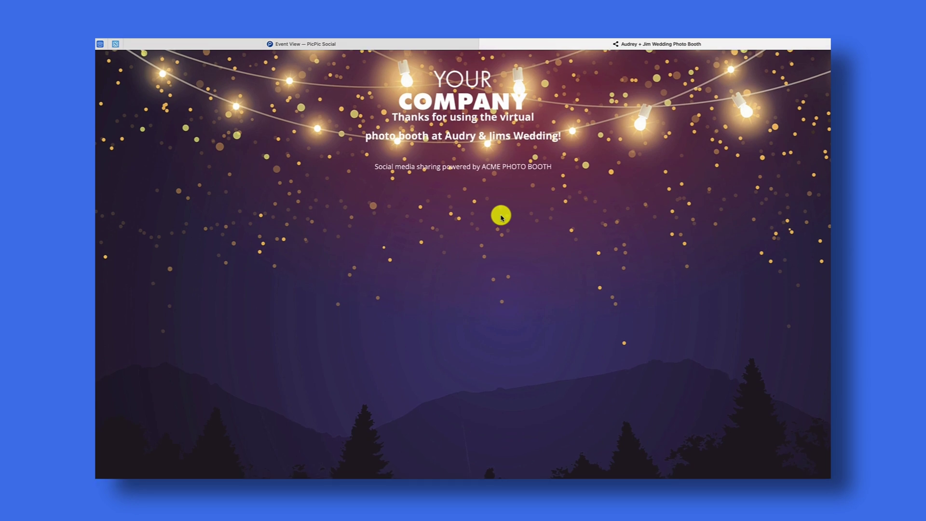
# Approve the two newest photos in the event's photo list and check the microsite gallery.
pyautogui.click(382, 45)
pyautogui.scroll(-4, 416, 255)
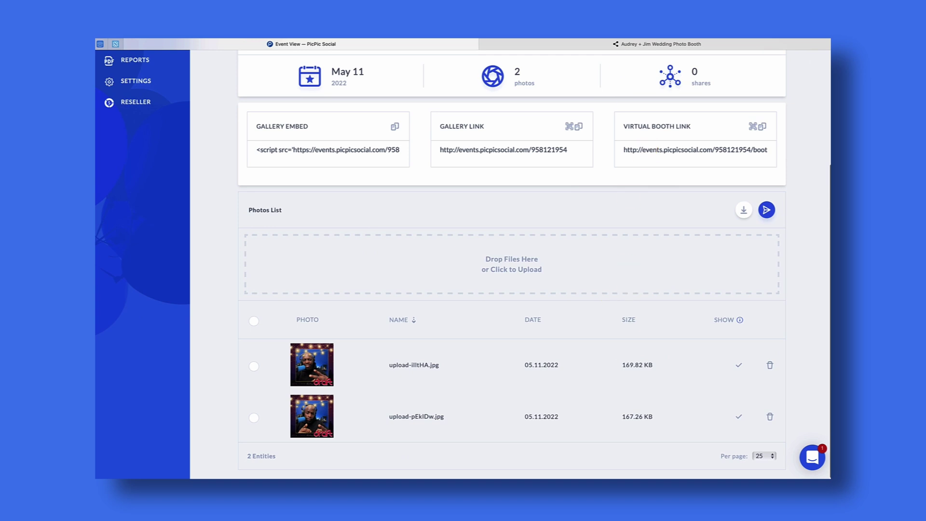
pyautogui.scroll(-4, 621, 382)
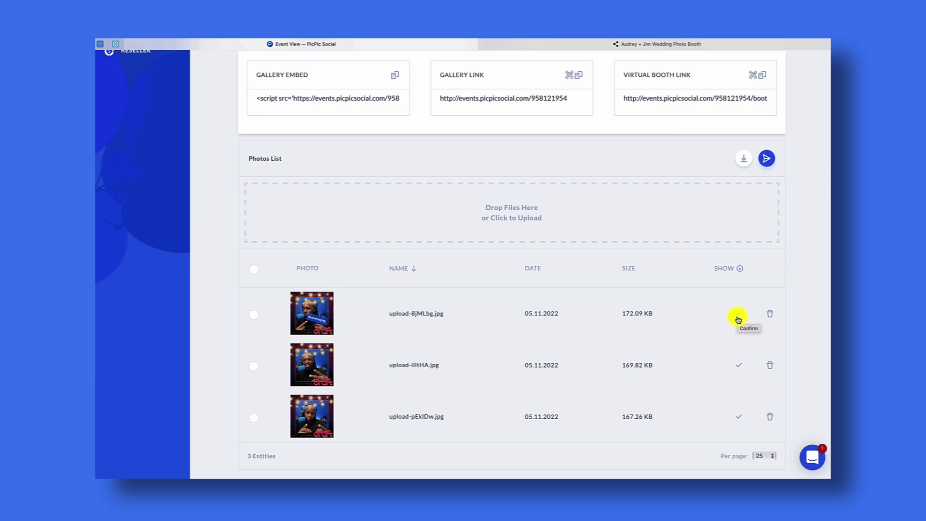
pyautogui.click(738, 318)
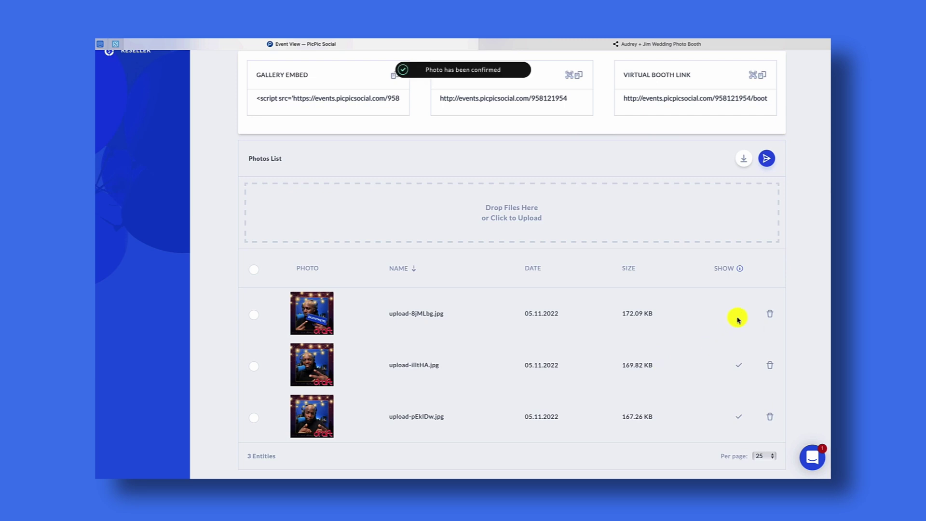
pyautogui.click(739, 366)
pyautogui.click(586, 45)
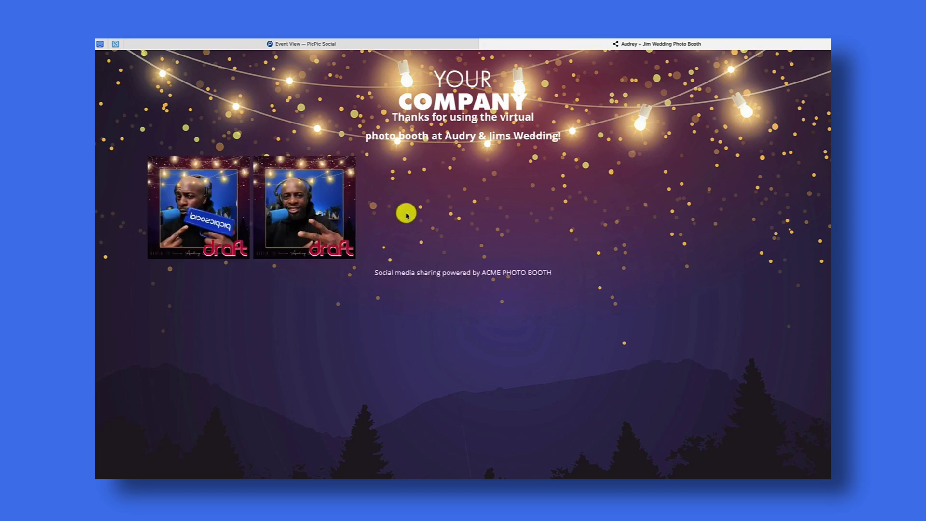
# Approve the remaining unapproved photo in the event's photo list and recheck the microsite gallery.
pyautogui.click(431, 43)
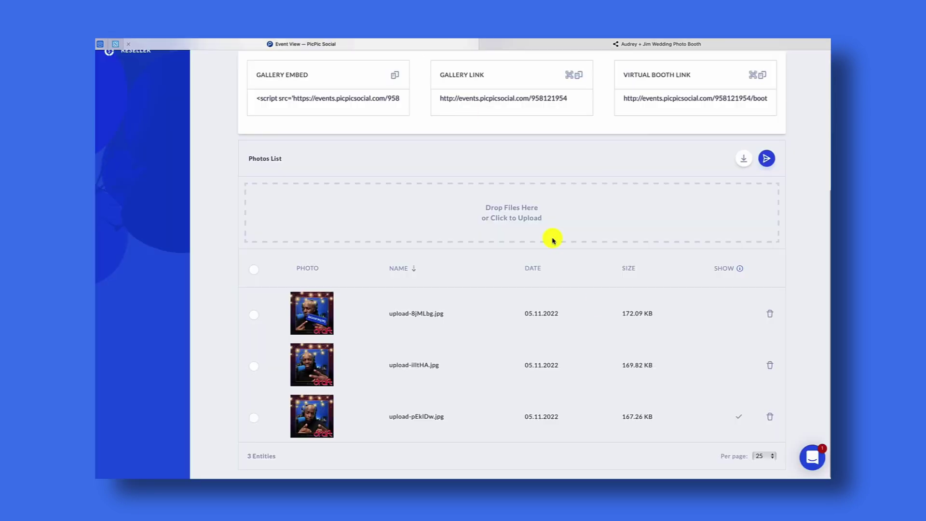
pyautogui.click(743, 419)
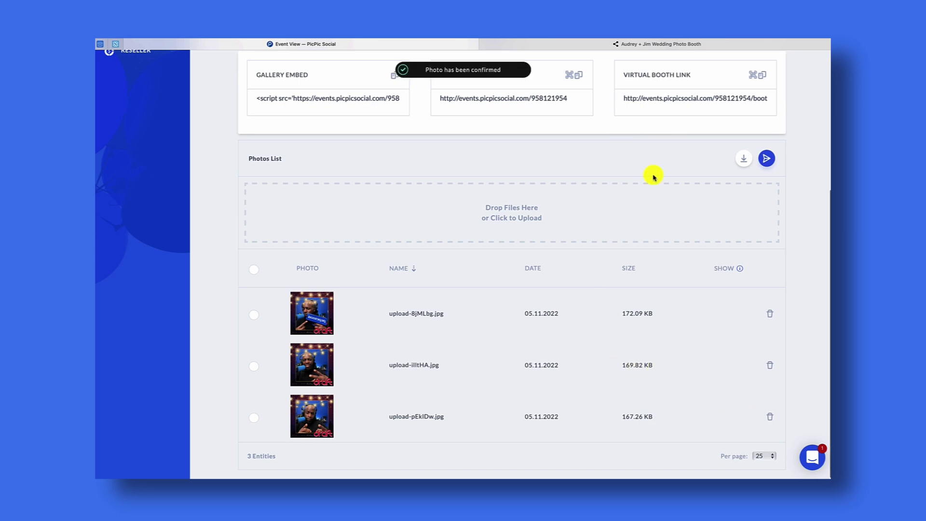
pyautogui.click(598, 44)
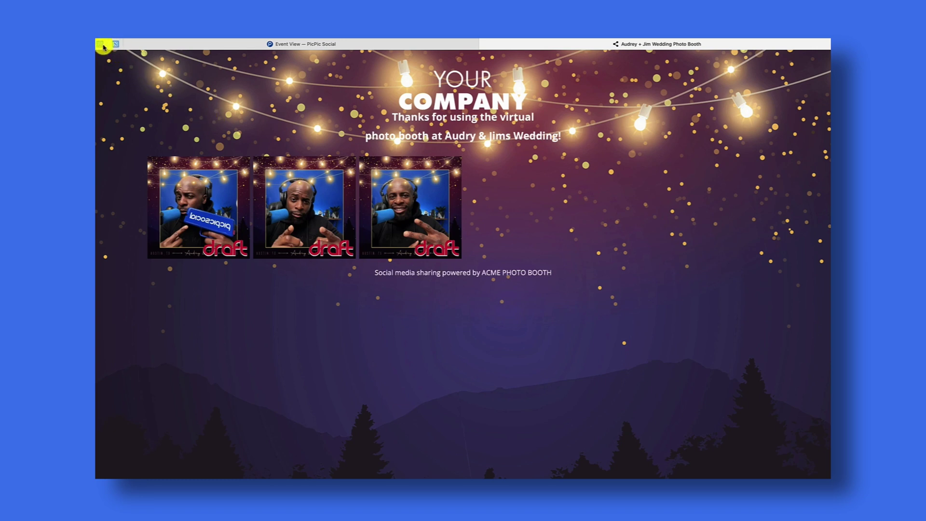
# Add a static background set to the event's "Audrey + Jim v4 - Still" square experience.
pyautogui.click(180, 44)
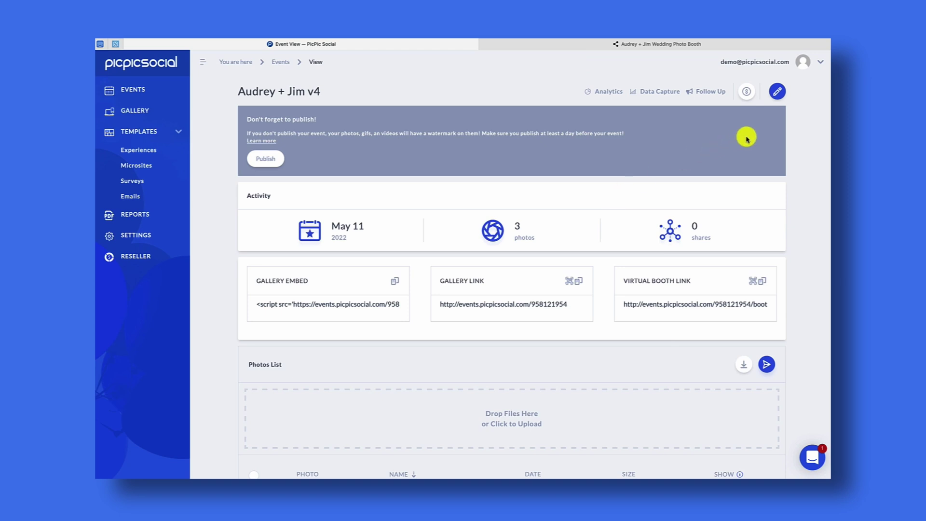
pyautogui.click(780, 97)
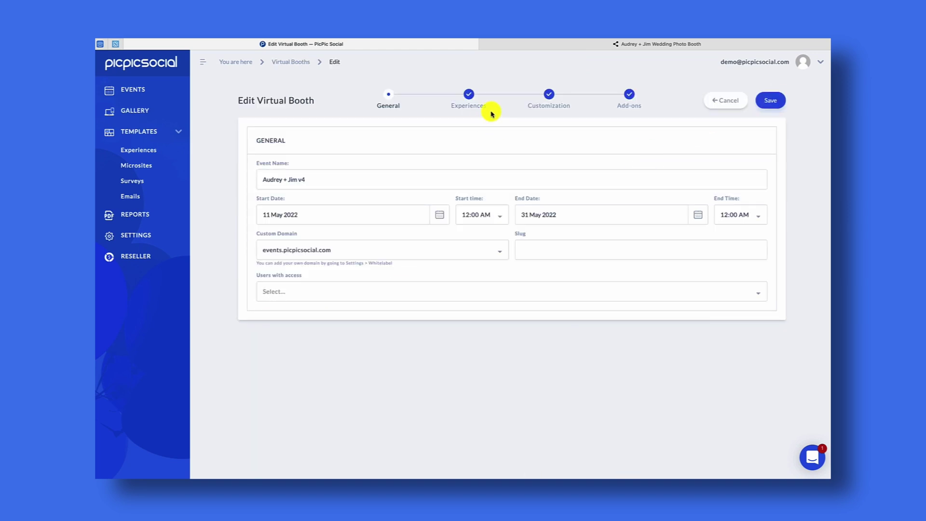
pyautogui.click(469, 95)
pyautogui.click(404, 129)
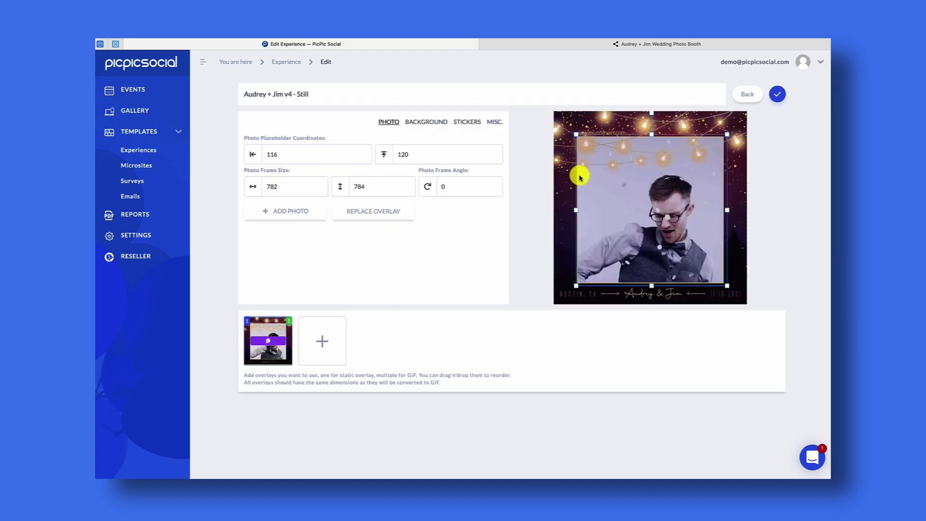
pyautogui.click(439, 126)
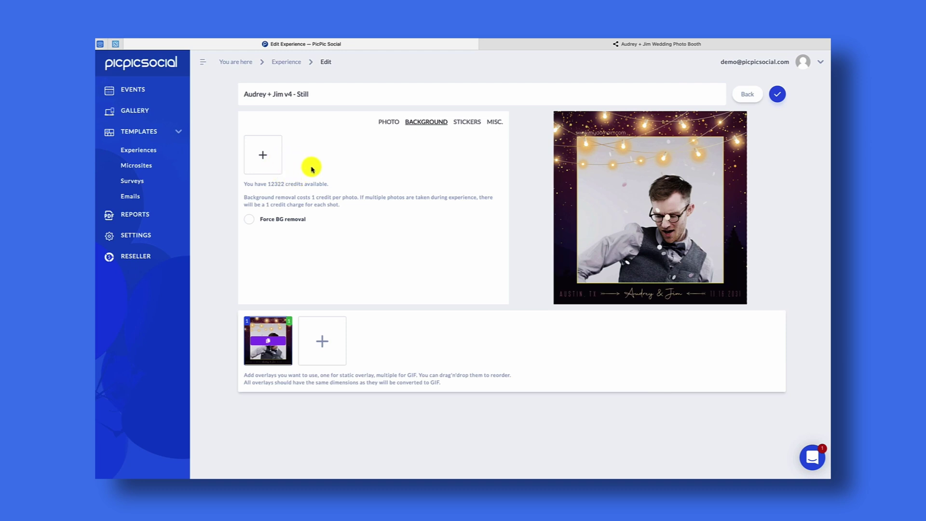
pyautogui.click(263, 158)
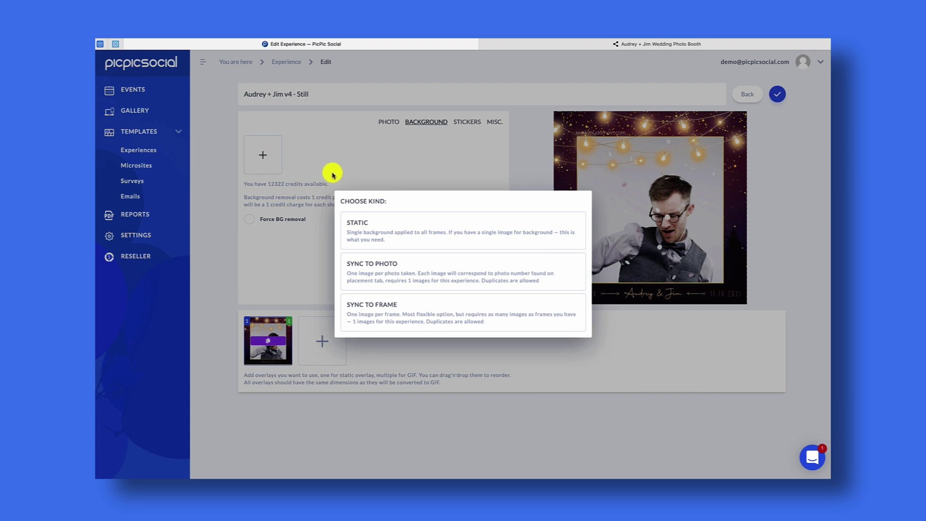
pyautogui.click(364, 227)
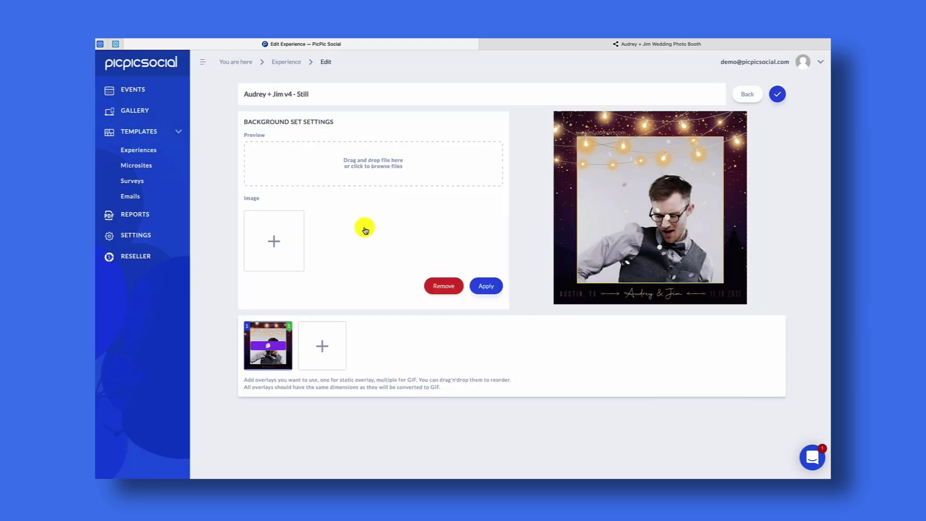
# Upload bg-square-preview.jpg from the "bakground removal" folder as the background set's preview.
pyautogui.click(335, 163)
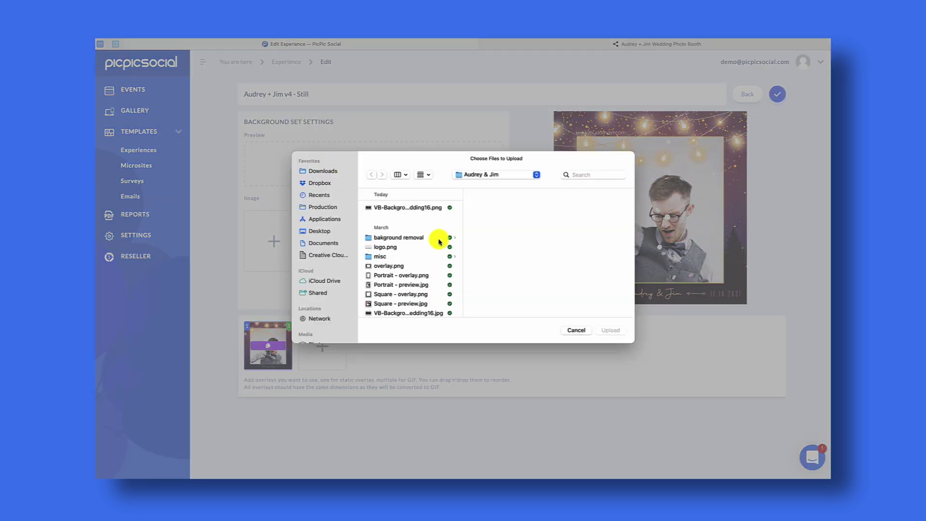
pyautogui.click(405, 239)
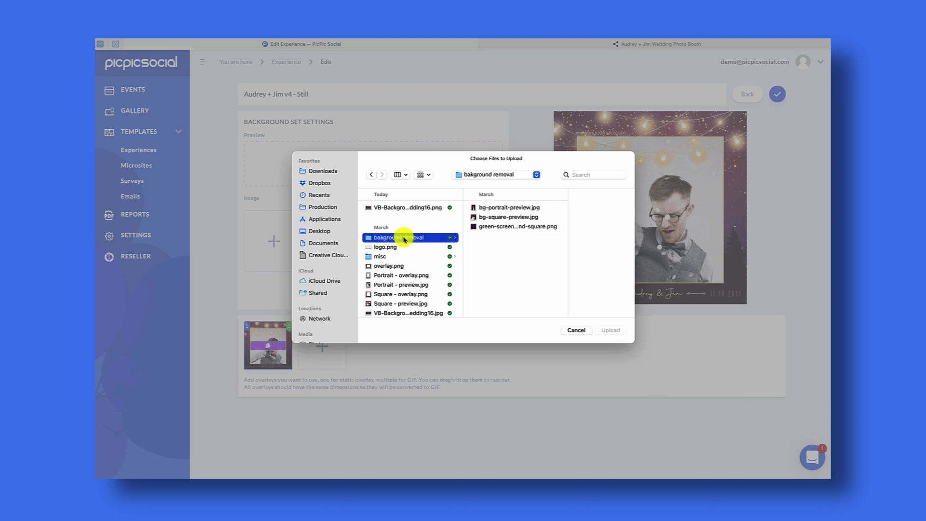
pyautogui.click(499, 218)
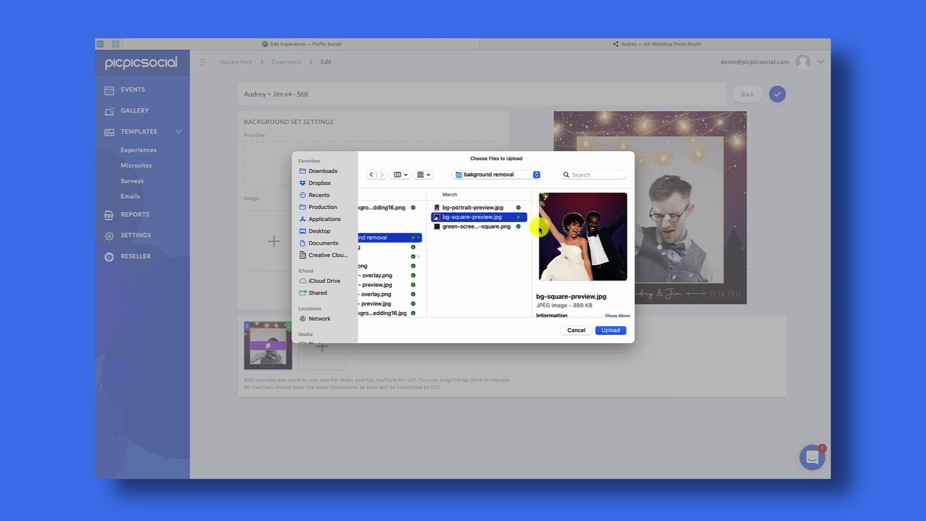
pyautogui.click(613, 330)
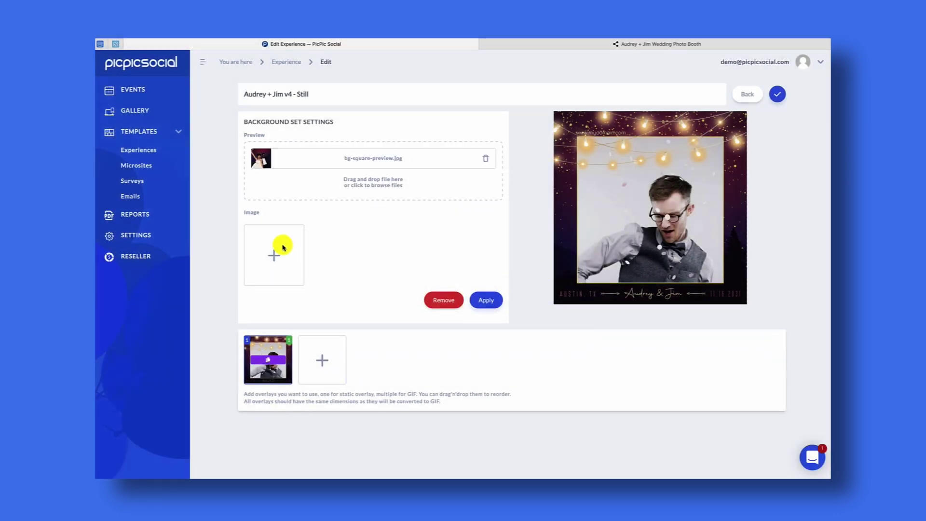
# Upload green-screen-background-square.png as the set's background image, apply the set, and save the experience and the event.
pyautogui.click(283, 247)
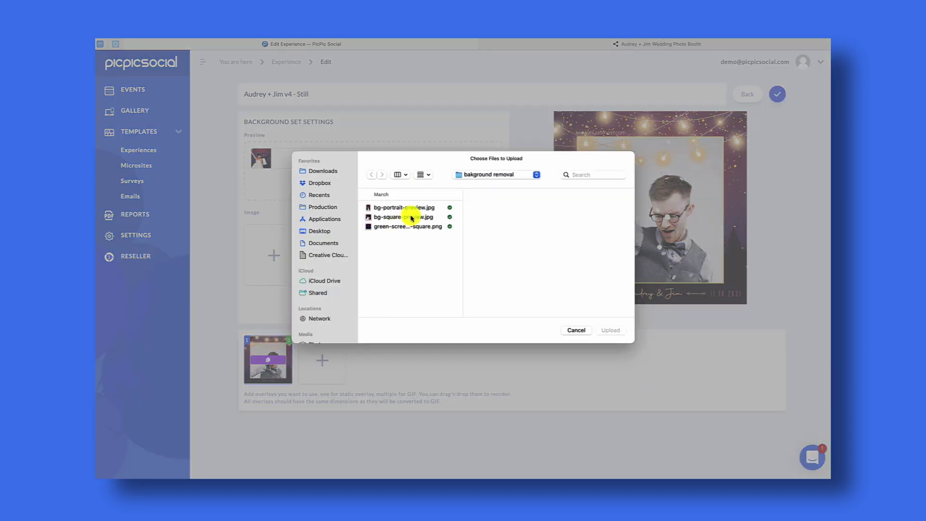
pyautogui.click(420, 227)
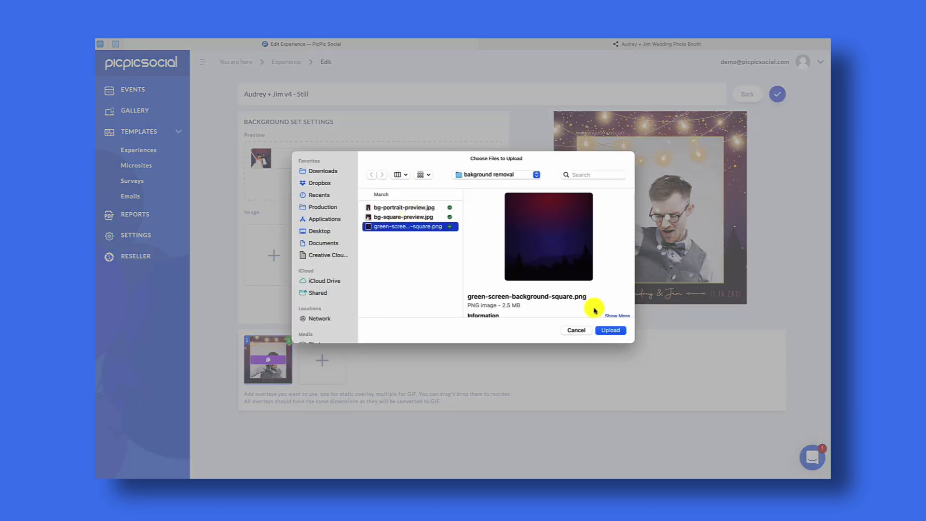
pyautogui.click(611, 330)
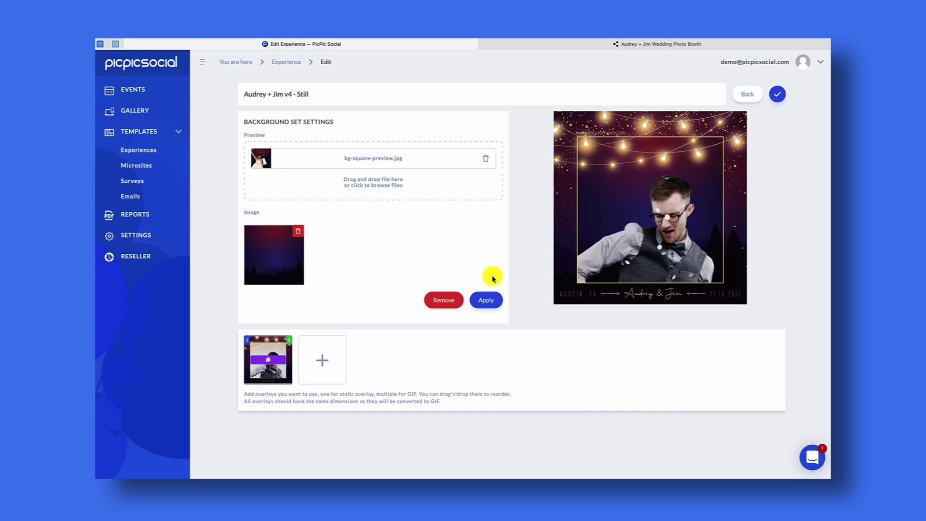
pyautogui.click(486, 299)
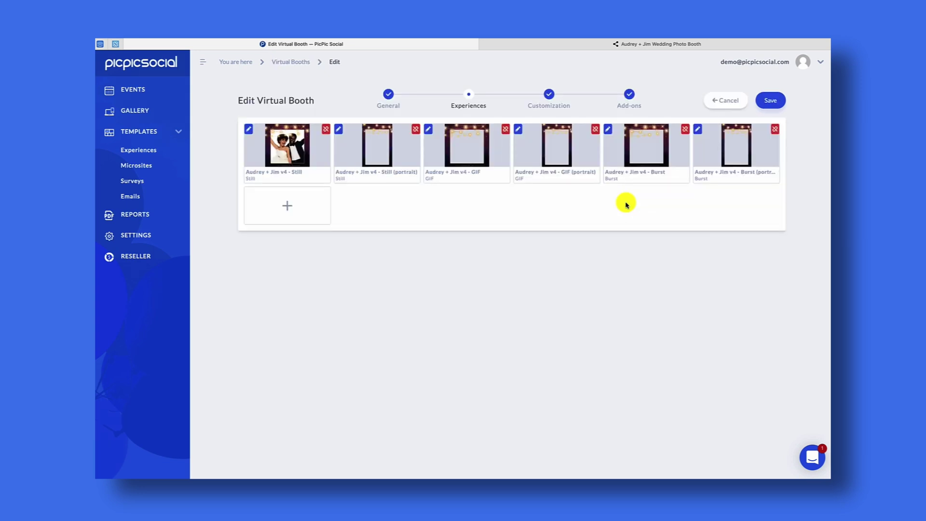
pyautogui.click(778, 100)
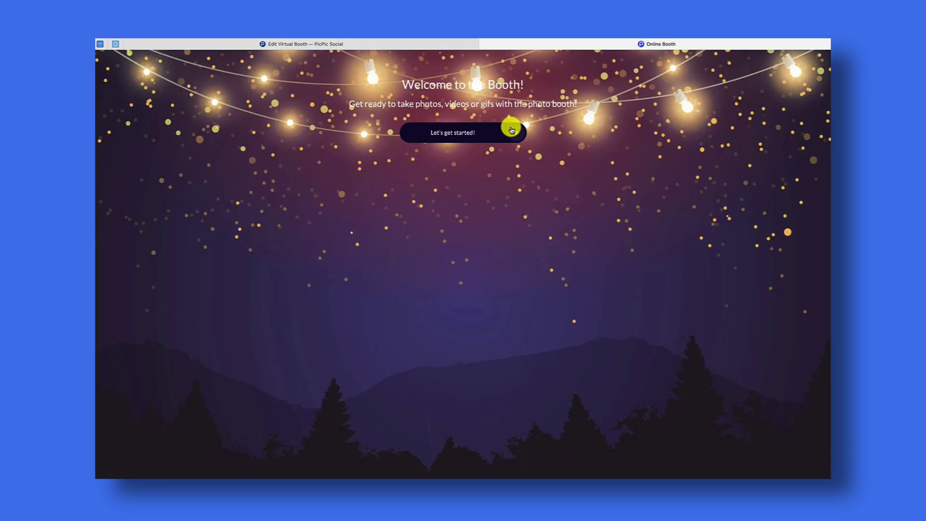
# Start capturing a Still photo in the online booth with the square template to test the background removal.
pyautogui.click(512, 130)
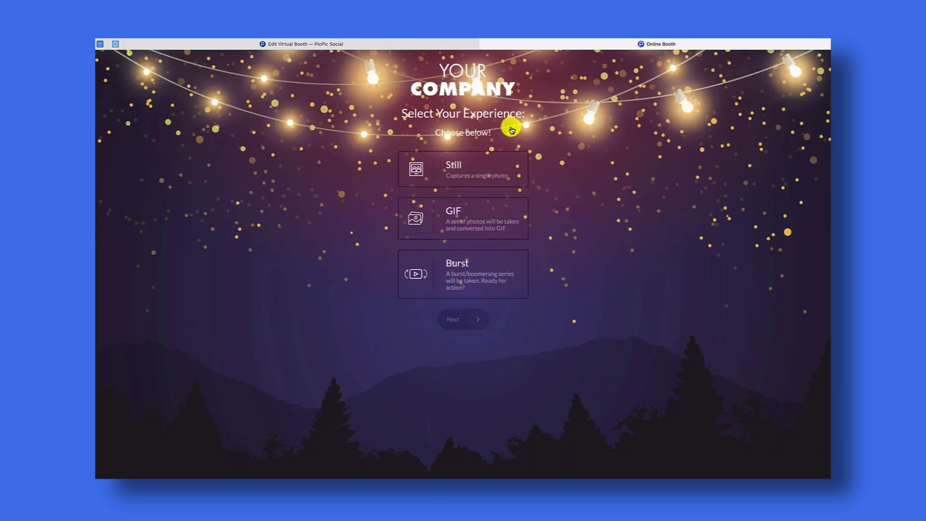
pyautogui.click(481, 164)
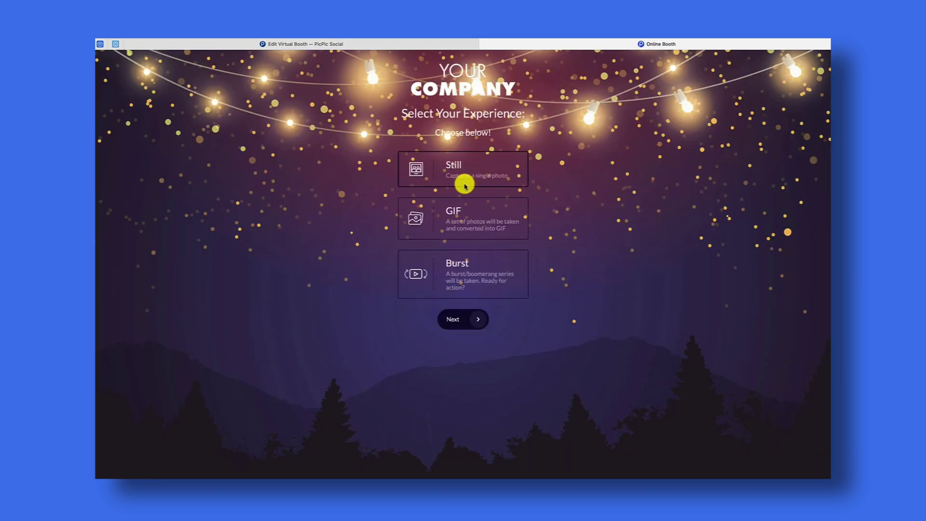
pyautogui.click(472, 316)
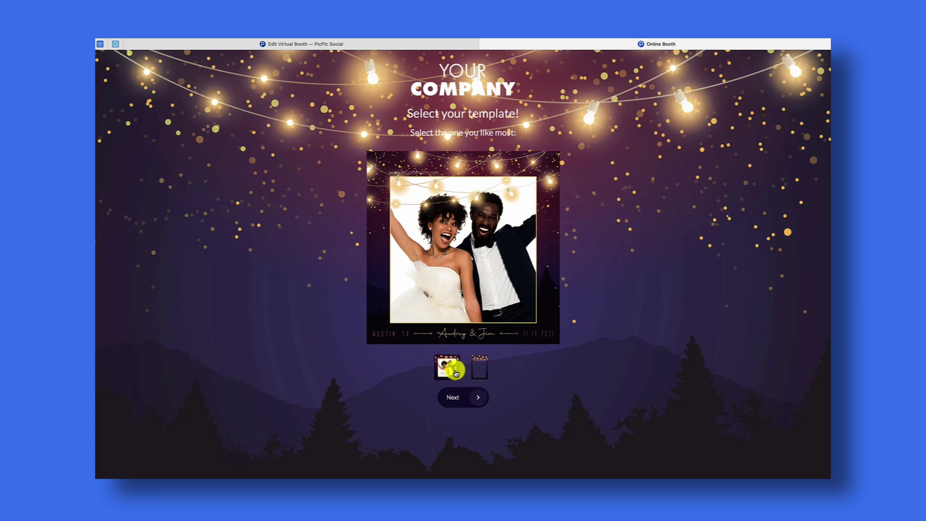
pyautogui.click(476, 398)
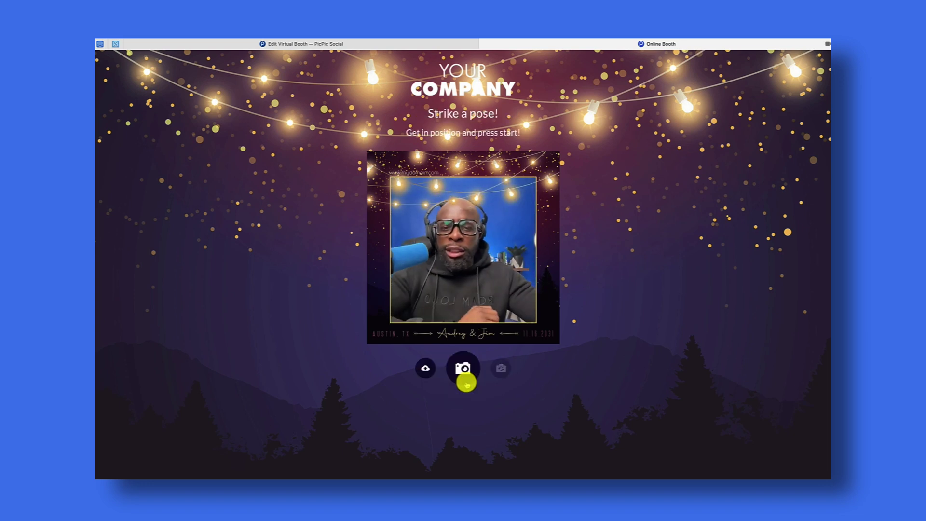
pyautogui.click(465, 370)
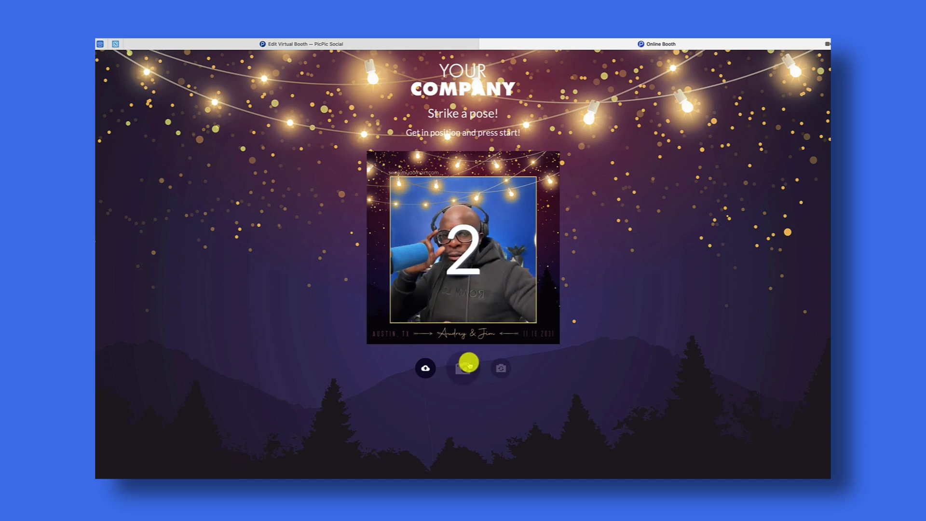